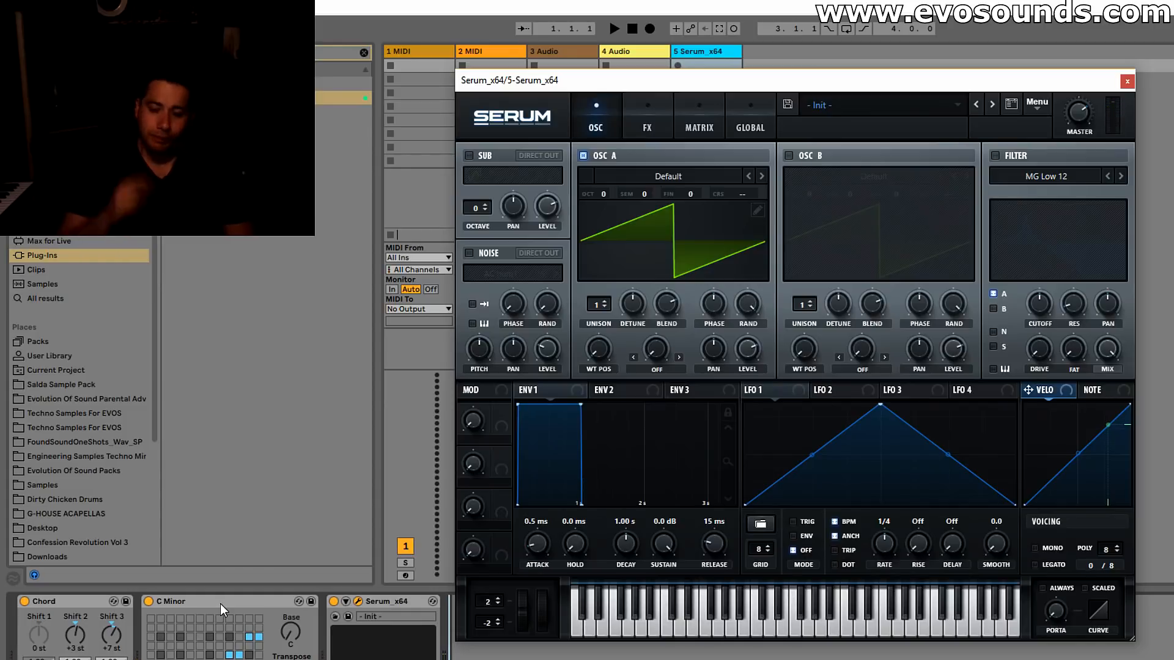
# Turn on oscillator B and shape envelope 1 with an attack of 766 ms and a release of 231 ms.
pyautogui.click(788, 156)
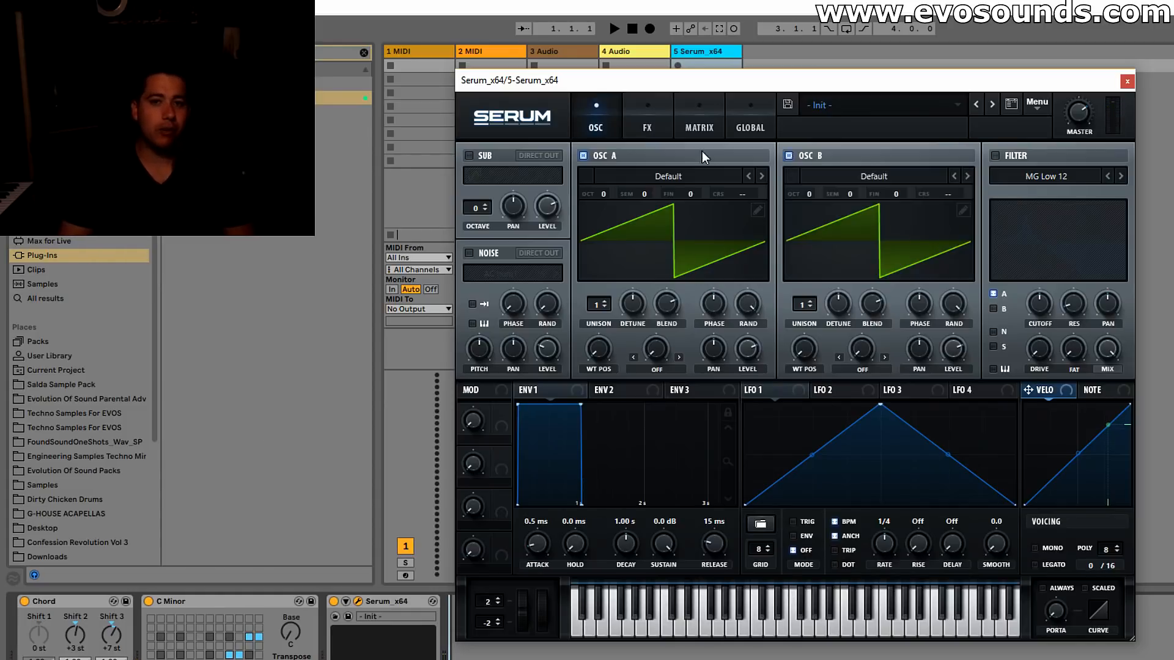
pyautogui.moveTo(1066, 114); pyautogui.dragTo(1053, 126)
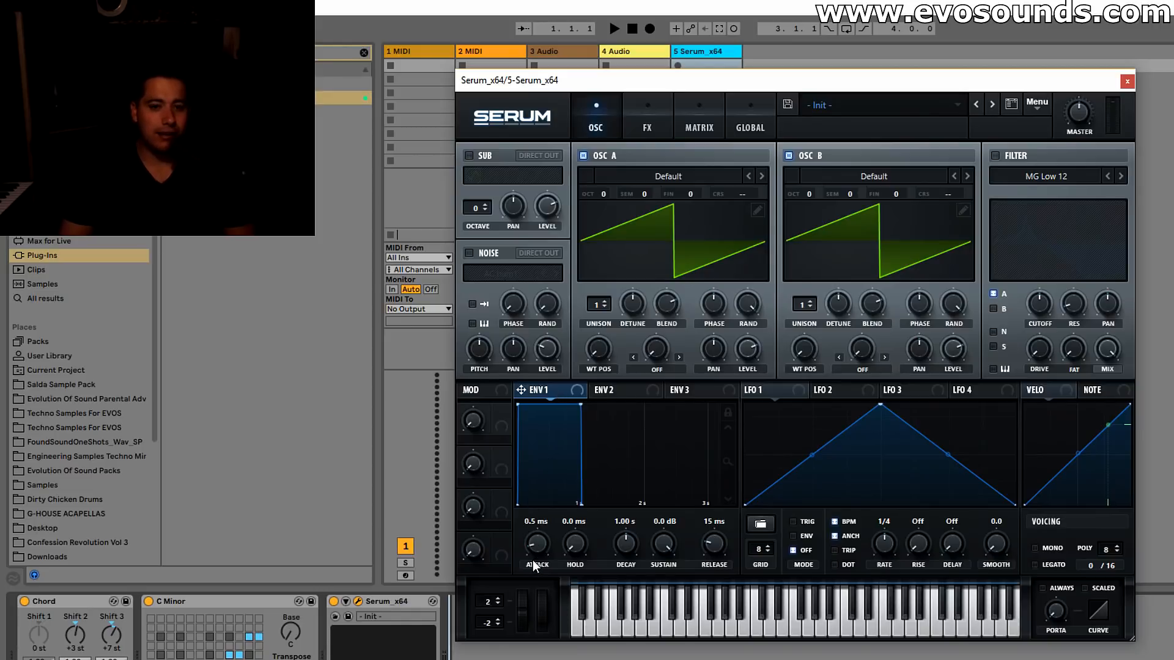
pyautogui.moveTo(535, 557); pyautogui.dragTo(552, 533)
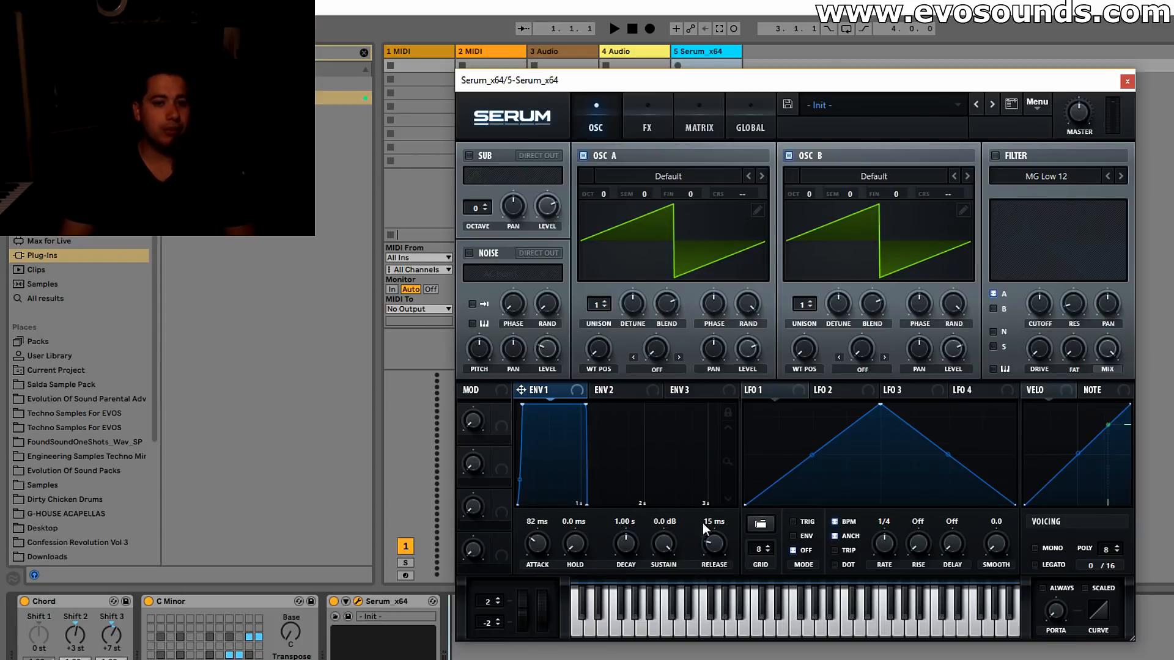
pyautogui.moveTo(714, 544); pyautogui.dragTo(720, 516)
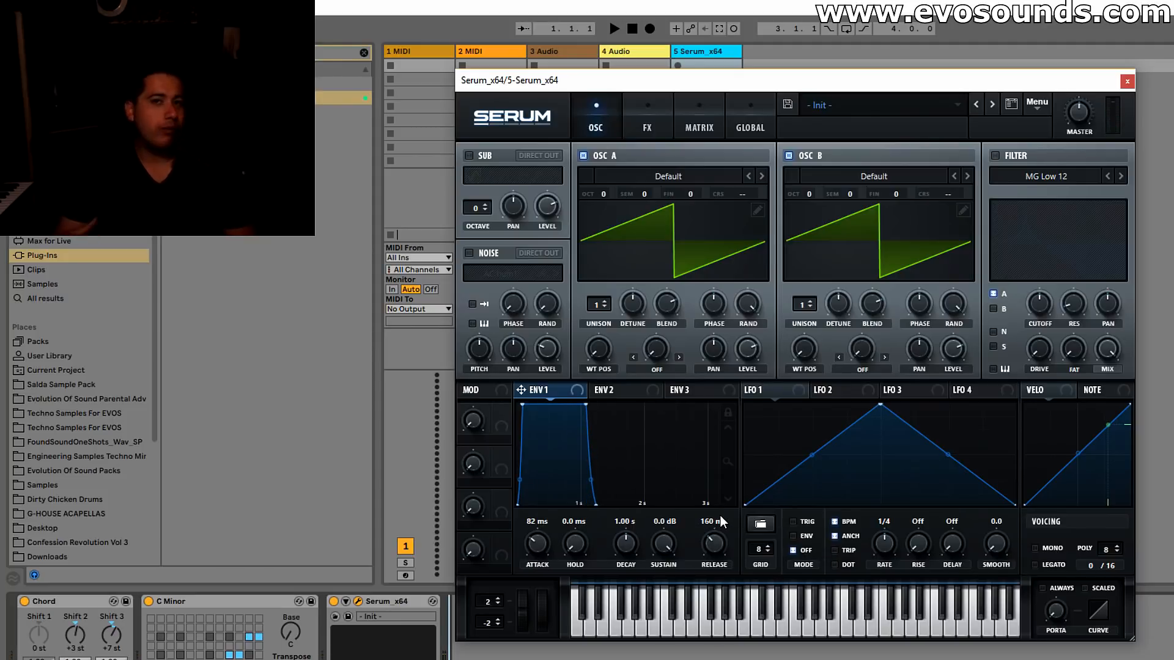
pyautogui.moveTo(714, 538)
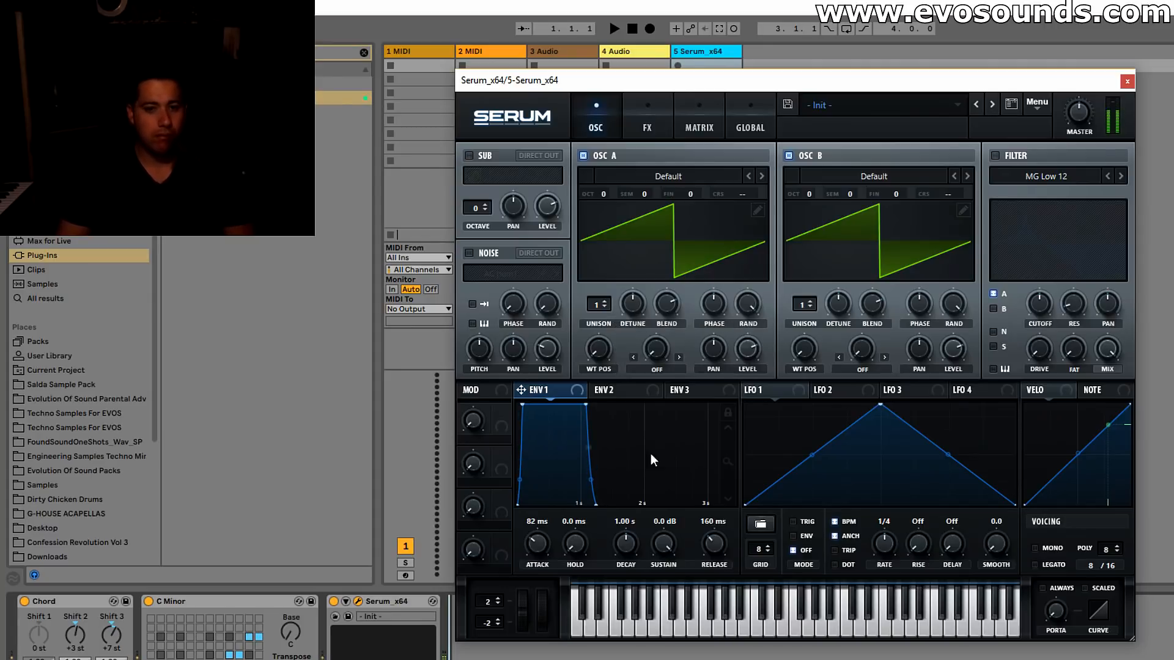
pyautogui.moveTo(703, 556); pyautogui.dragTo(716, 540)
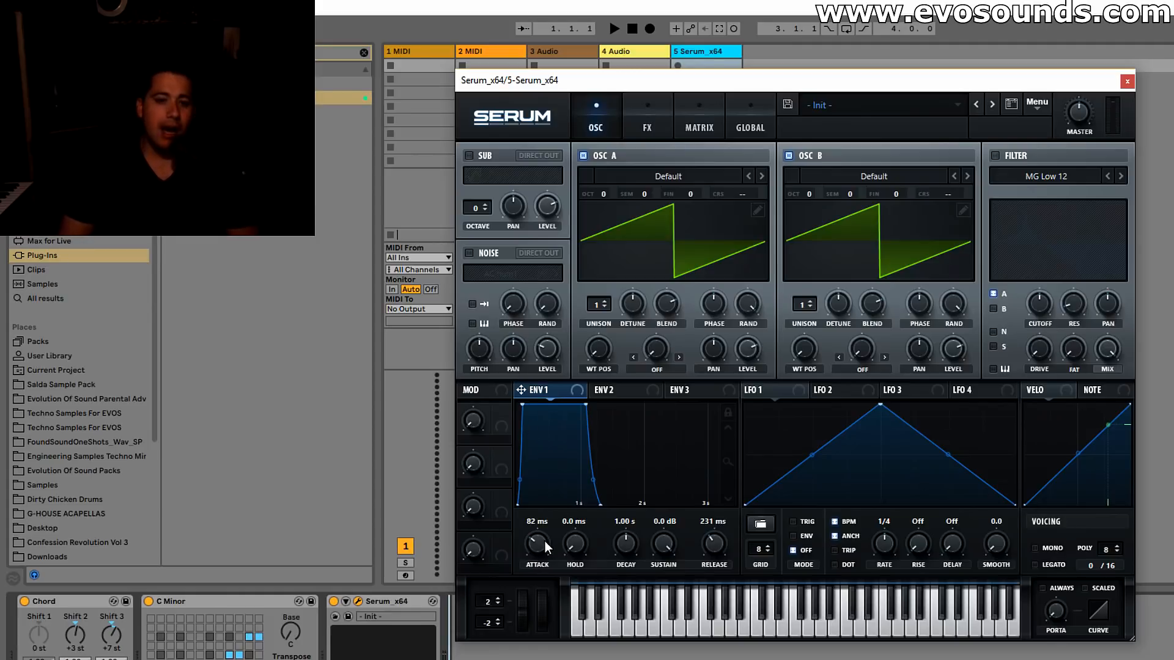
pyautogui.moveTo(545, 541); pyautogui.dragTo(550, 527)
pyautogui.moveTo(542, 482); pyautogui.dragTo(538, 472)
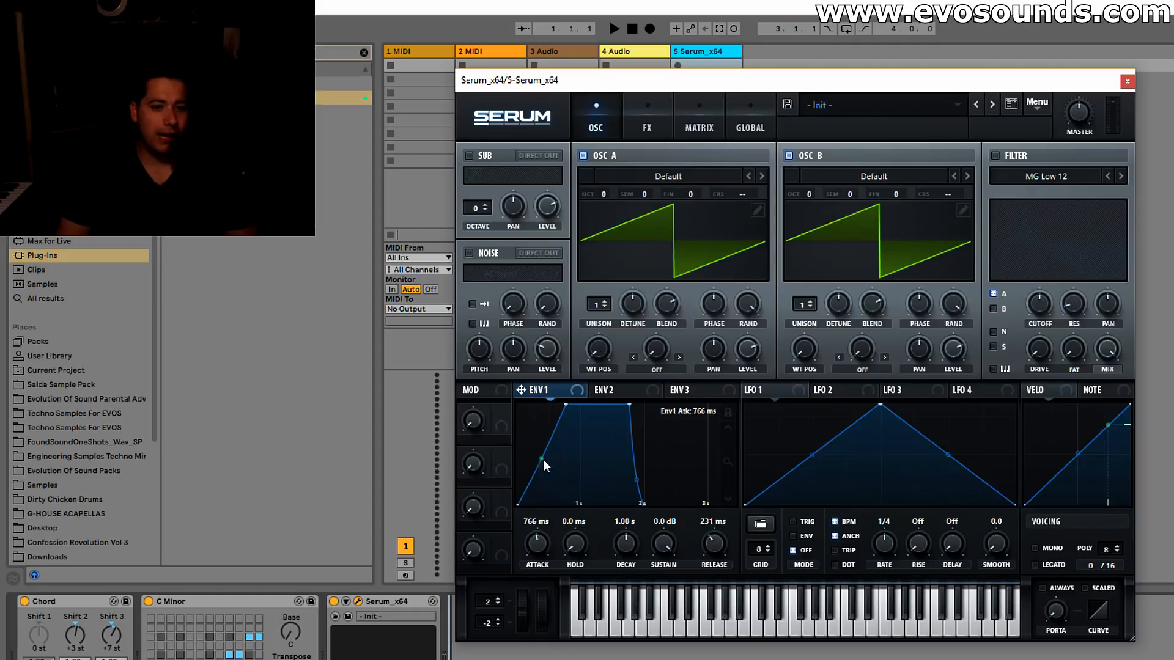
# Set the unison voices to 8 on oscillator A and 9 on oscillator B, and lower oscillator A's octave to -1.
pyautogui.moveTo(600, 304); pyautogui.dragTo(628, 310)
pyautogui.moveTo(801, 305)
pyautogui.mouseDown()
pyautogui.moveTo(847, 274)
pyautogui.moveTo(818, 313)
pyautogui.mouseUp()
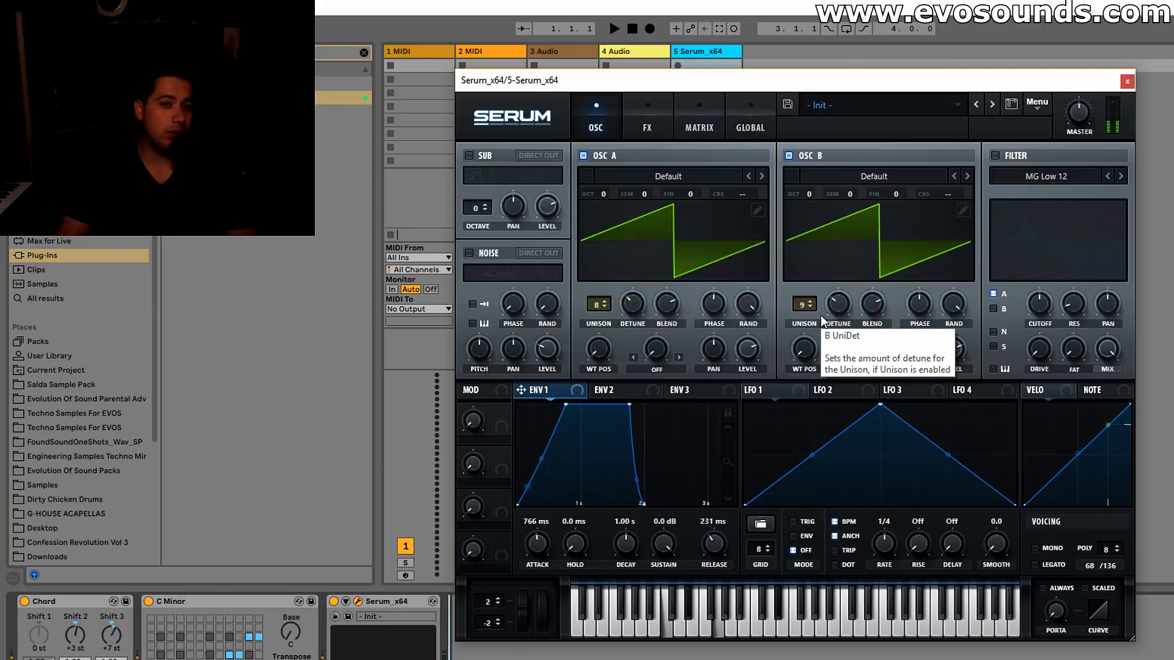
pyautogui.moveTo(603, 195); pyautogui.dragTo(573, 213)
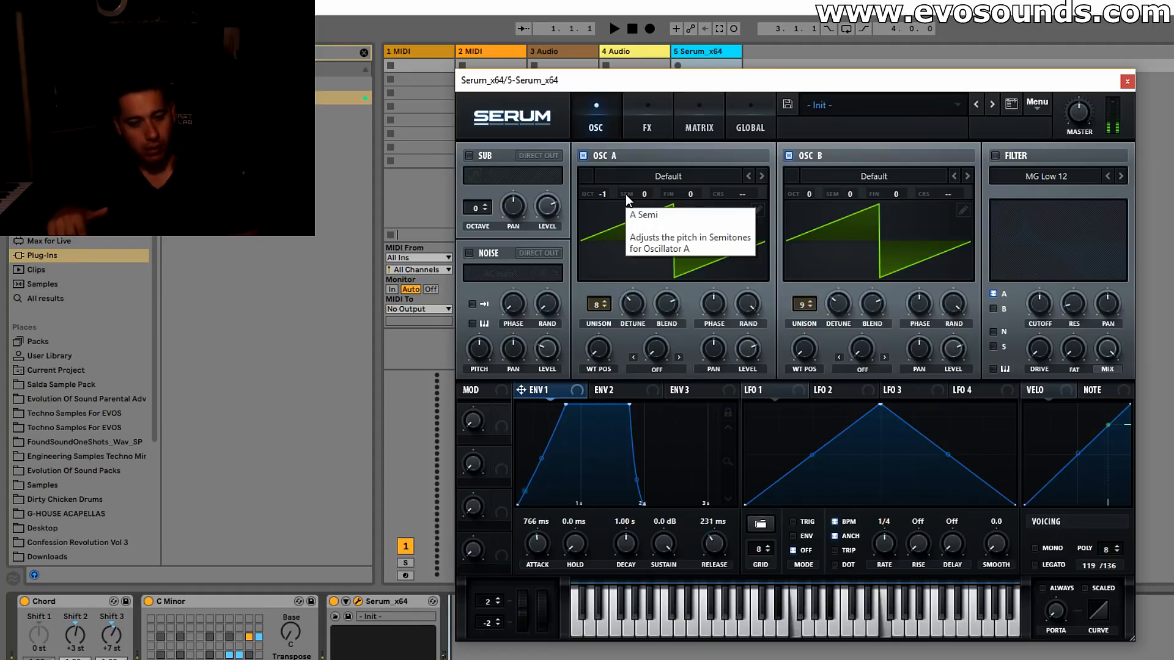
# Turn on the MG Low 12 filter for oscillators A and B and raise its cutoff.
pyautogui.click(1015, 157)
pyautogui.moveTo(1029, 304); pyautogui.dragTo(1054, 278)
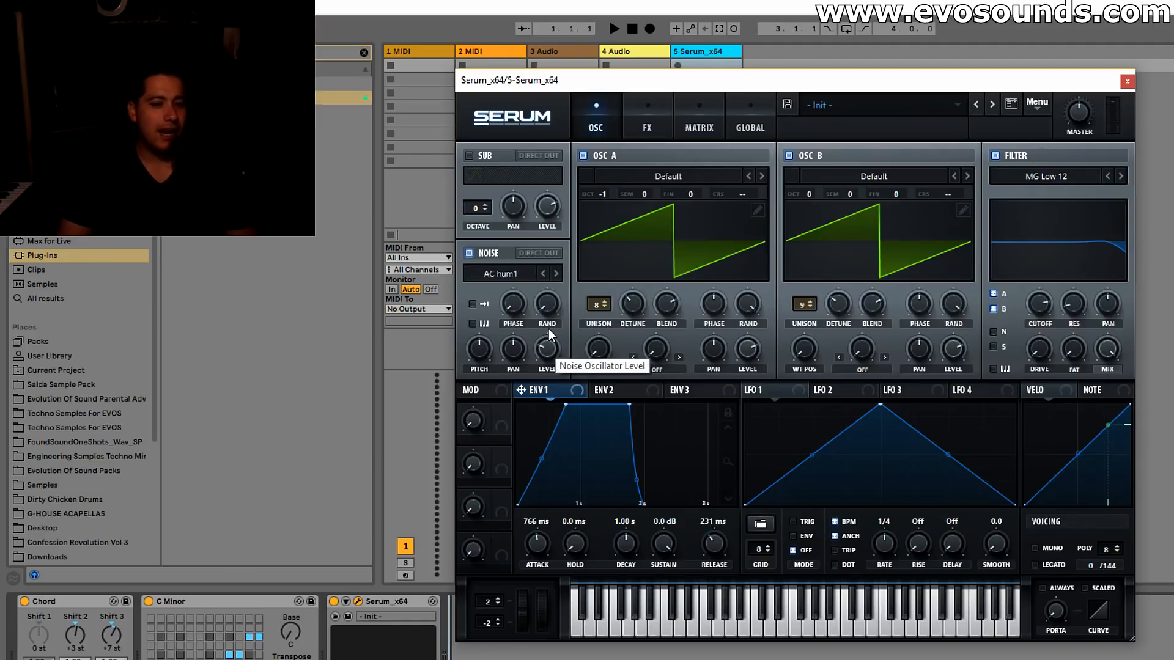
# Load the BrightWhite noise at a level of 13% and fine-tune the filter cutoff slightly higher.
pyautogui.click(523, 273)
pyautogui.moveTo(538, 292)
pyautogui.click(783, 366)
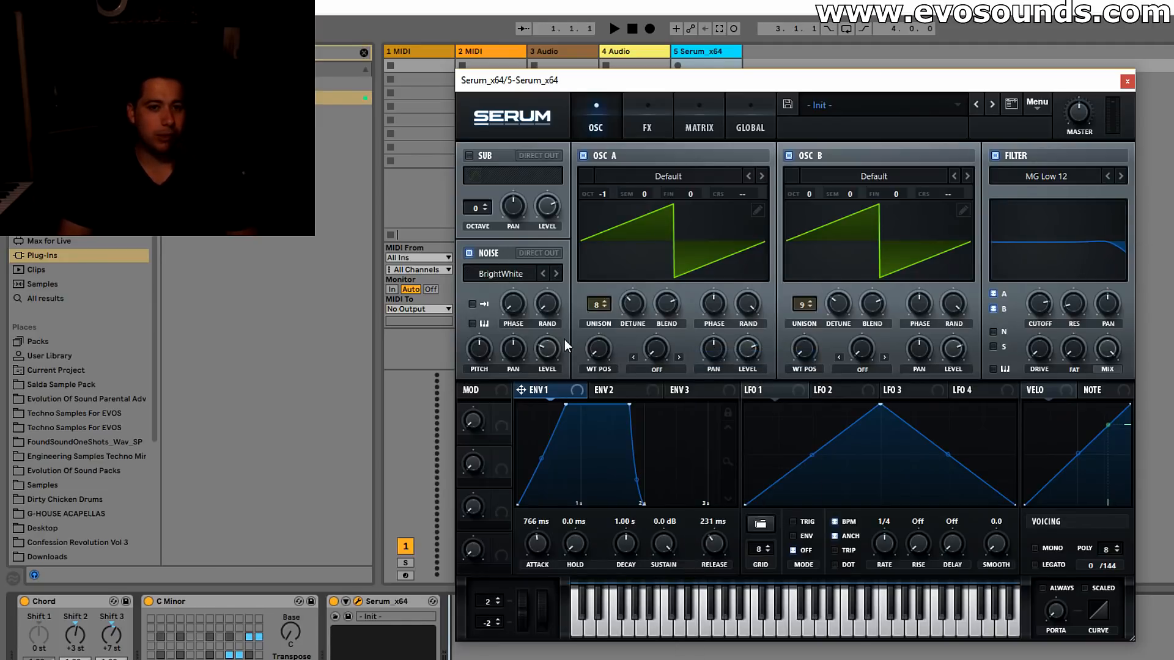
pyautogui.moveTo(552, 351)
pyautogui.mouseDown()
pyautogui.moveTo(556, 341)
pyautogui.moveTo(540, 360)
pyautogui.mouseUp()
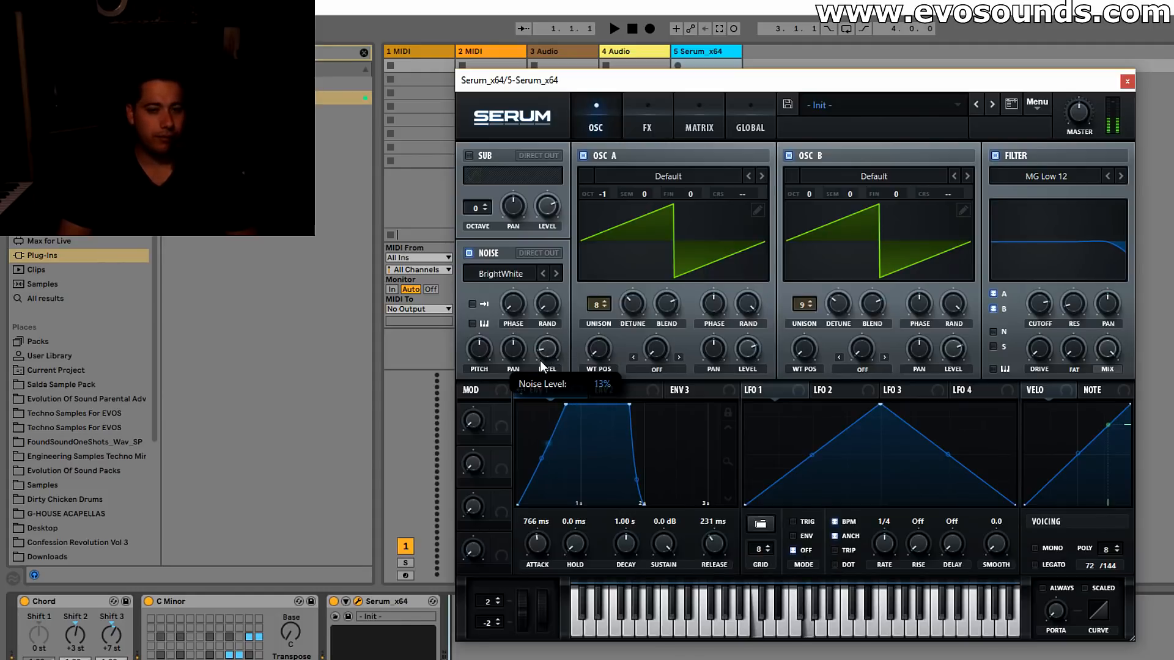
pyautogui.moveTo(1032, 307); pyautogui.dragTo(1037, 299)
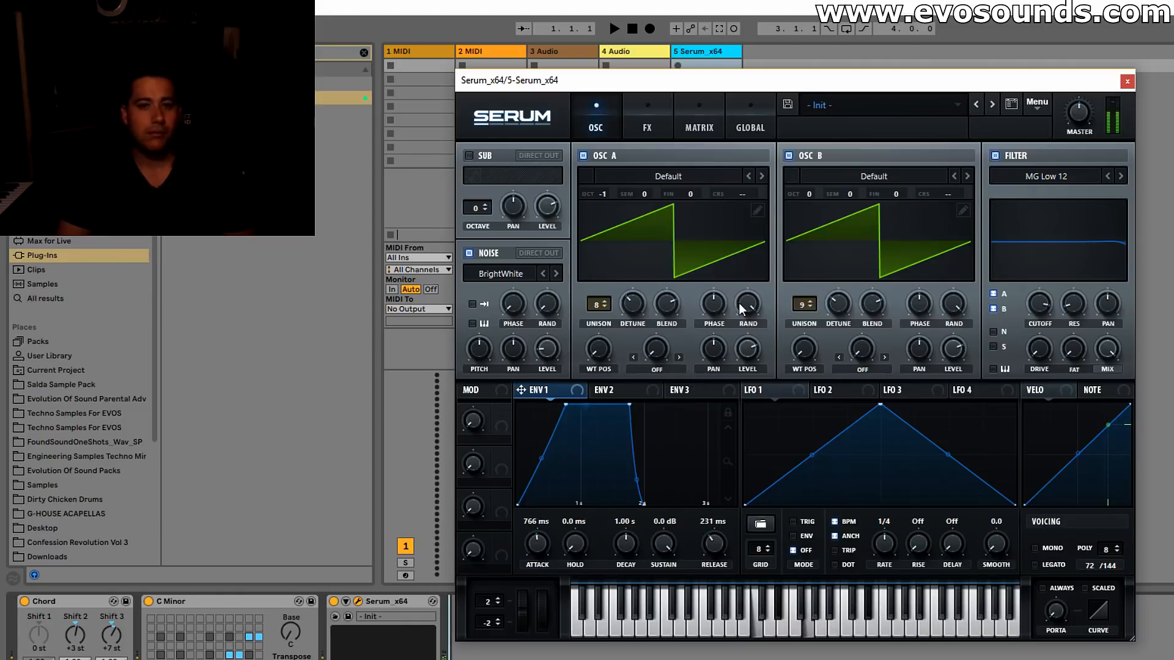
# Add an EQ effect that cuts the low band, with its frequency at about 112 Hz.
pyautogui.click(657, 124)
pyautogui.click(474, 340)
pyautogui.moveTo(764, 168); pyautogui.dragTo(693, 165)
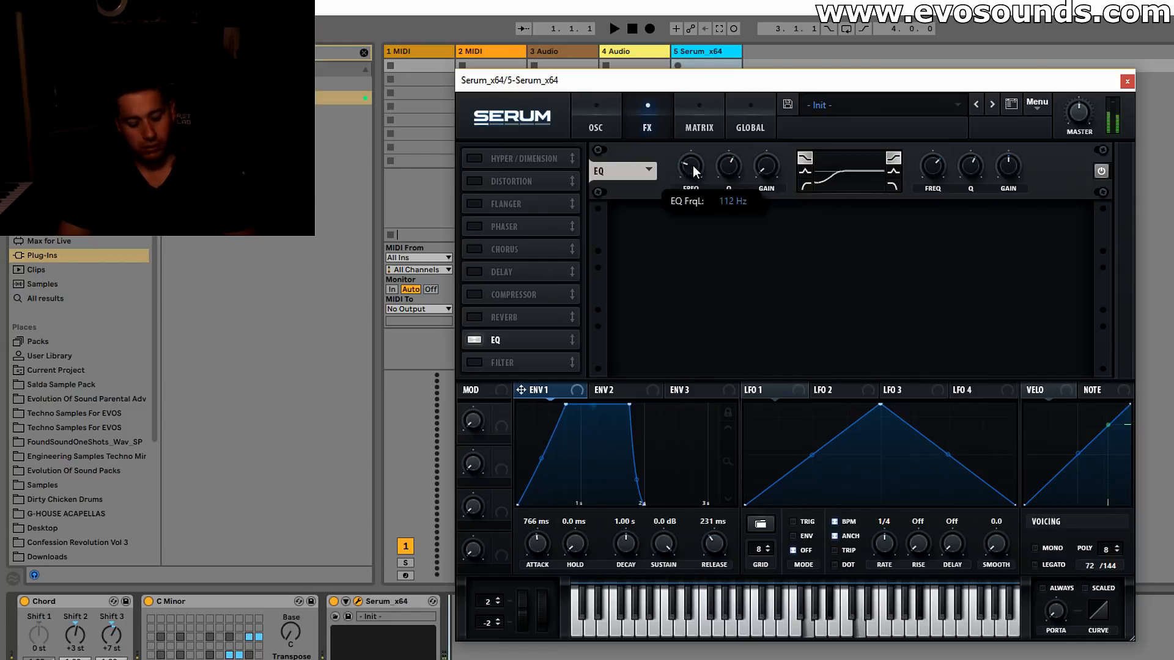
# Return oscillator A's octave to 0.
pyautogui.click(587, 116)
pyautogui.moveTo(606, 196); pyautogui.dragTo(614, 189)
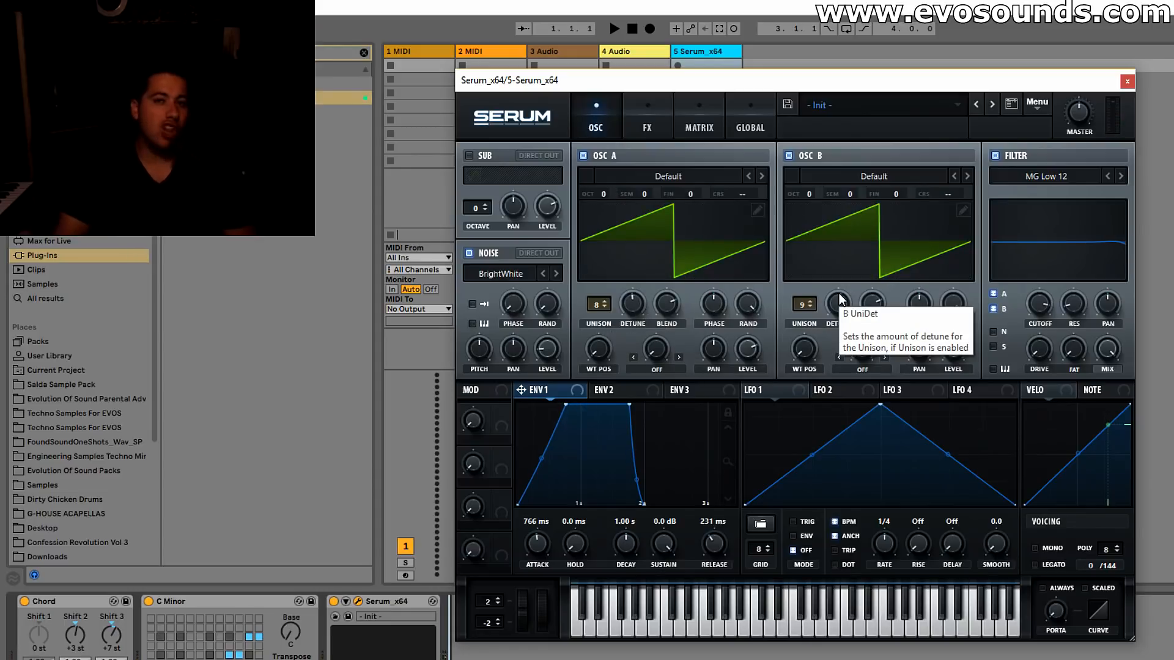
# Add a Hall reverb effect with a raised mix and boost the EQ's high-band gain to 4.6 dB.
pyautogui.click(623, 126)
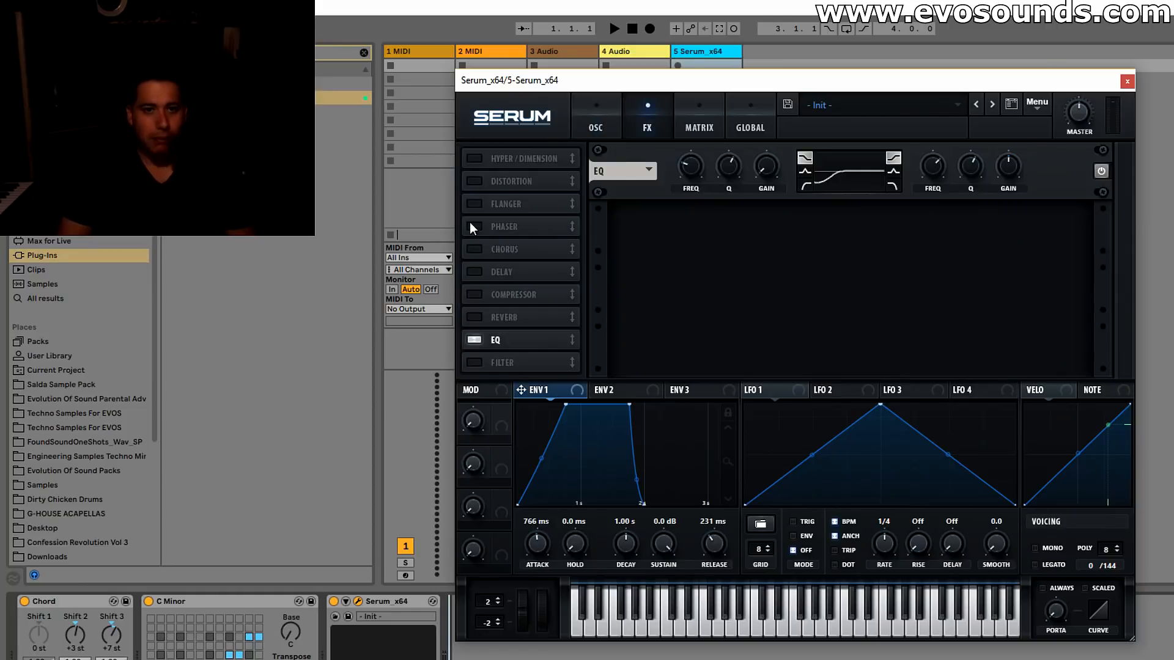
pyautogui.click(474, 317)
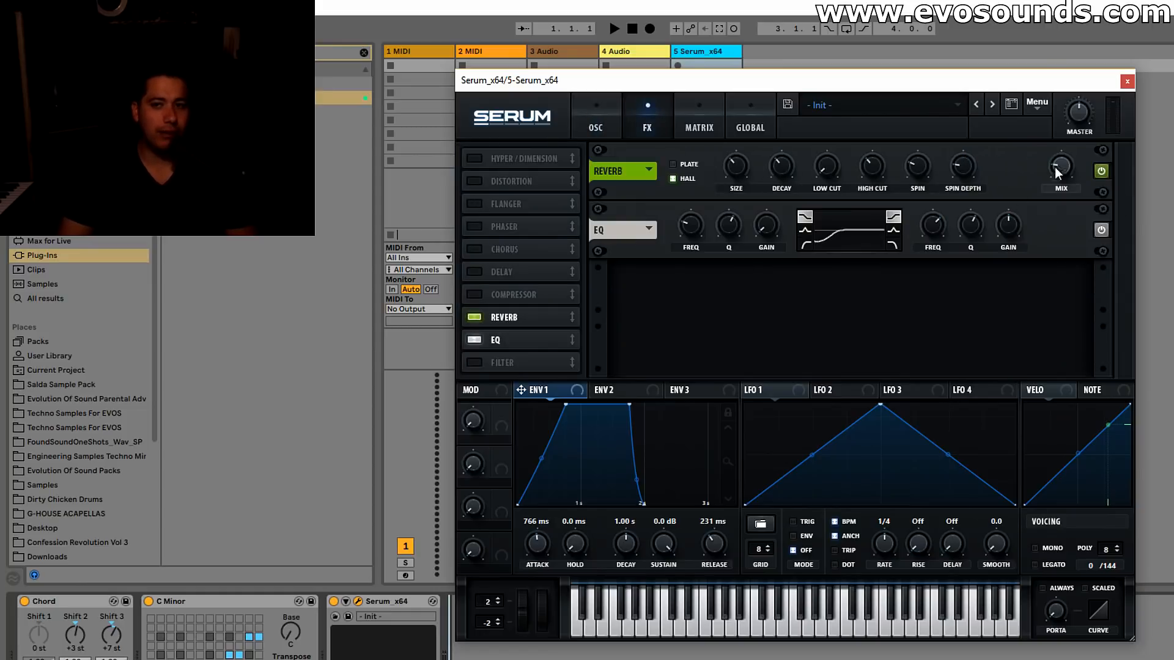
pyautogui.moveTo(1021, 232); pyautogui.dragTo(1028, 220)
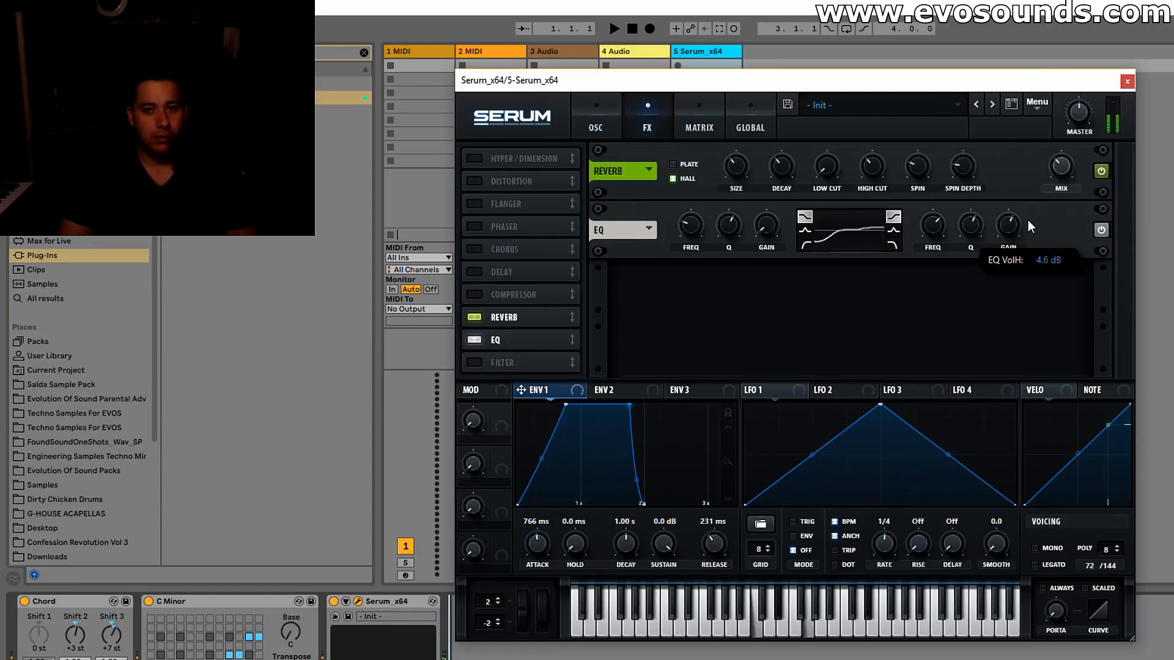
# Set envelope 1's attack to 383 ms and its release to 446 ms.
pyautogui.moveTo(533, 534); pyautogui.dragTo(531, 540)
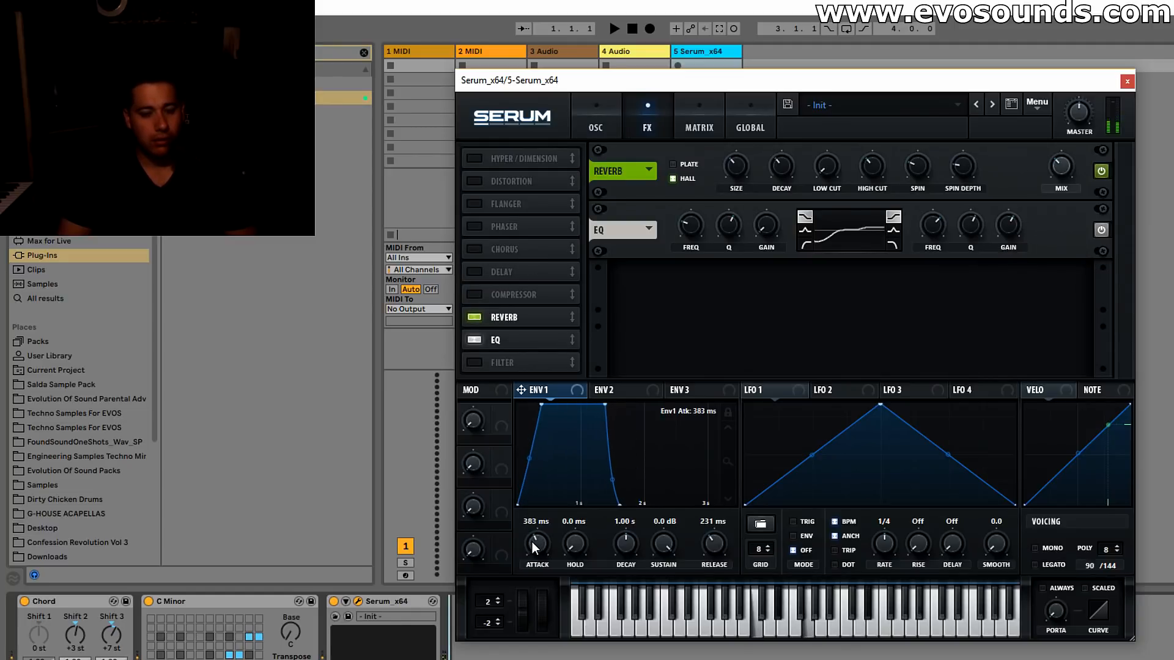
pyautogui.moveTo(711, 542); pyautogui.dragTo(704, 527)
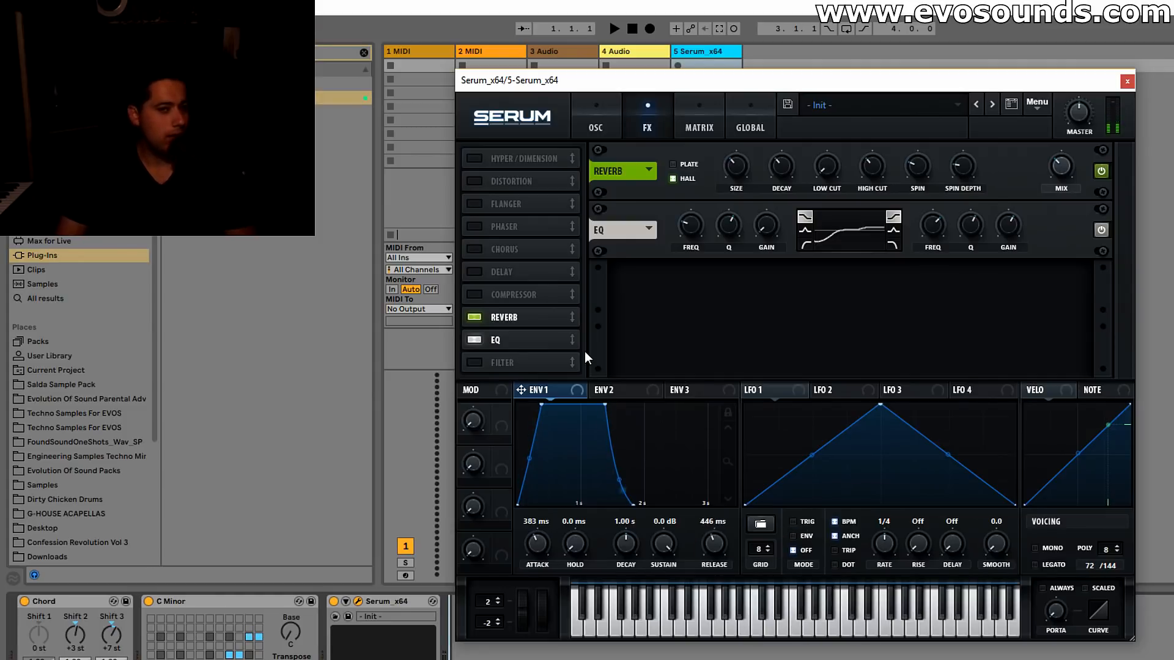
# Try a multiband compressor, lengthen envelope 1's release to 764 ms, and remove the compressor.
pyautogui.click(475, 294)
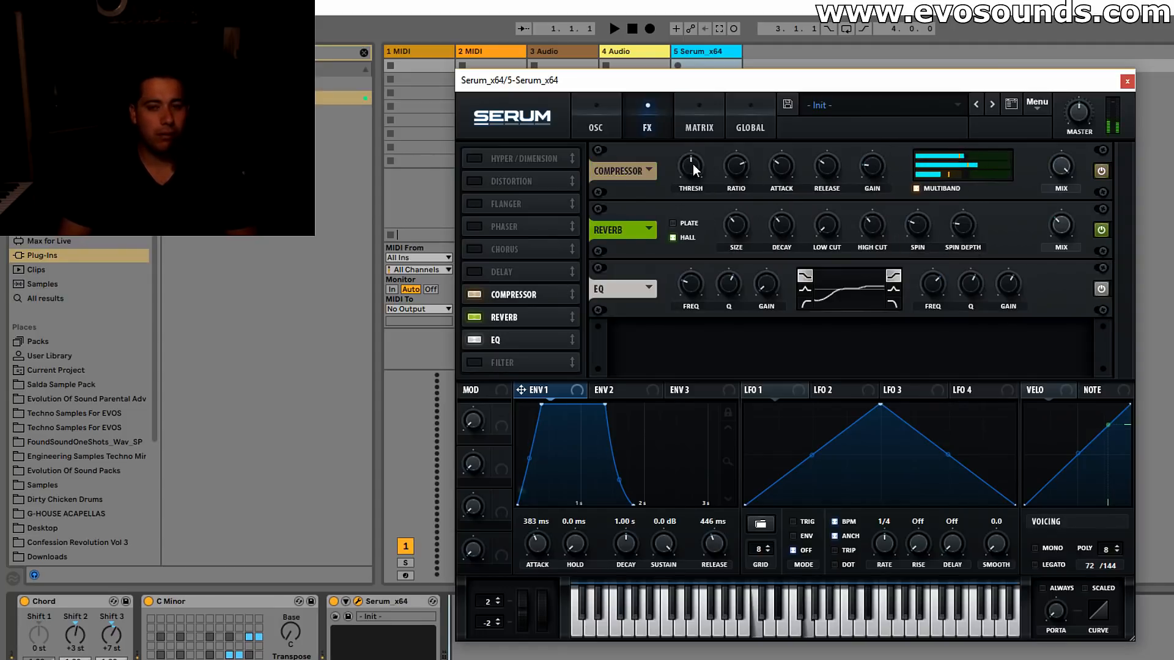
pyautogui.moveTo(1084, 94)
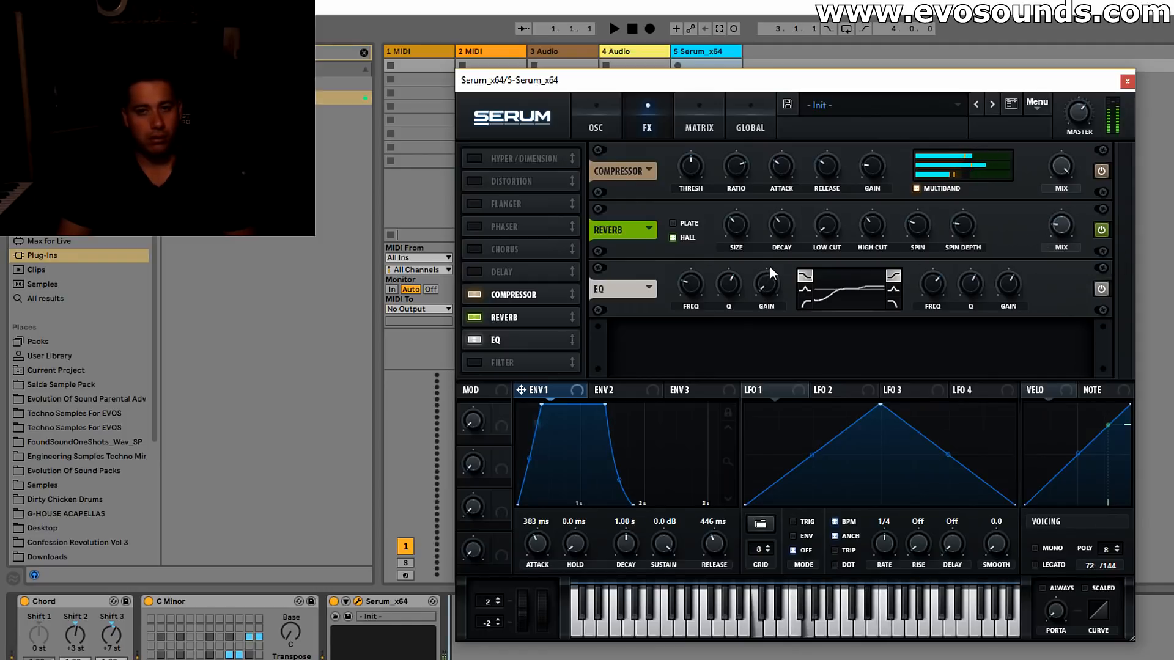
pyautogui.scroll(5, 716, 539)
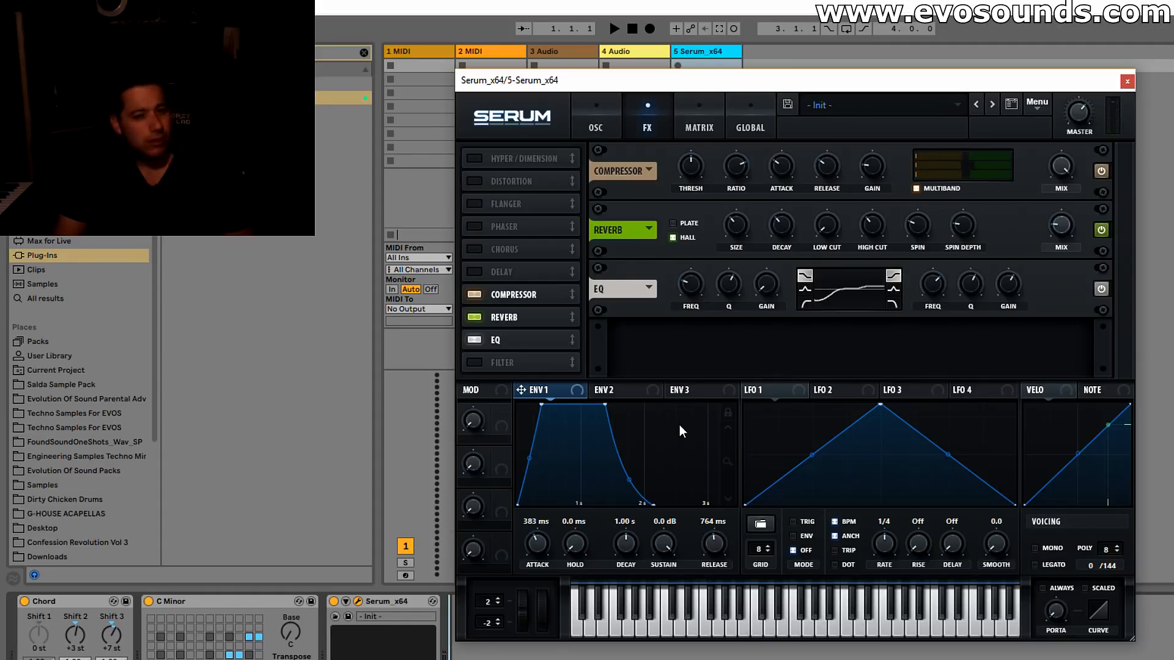
pyautogui.click(469, 296)
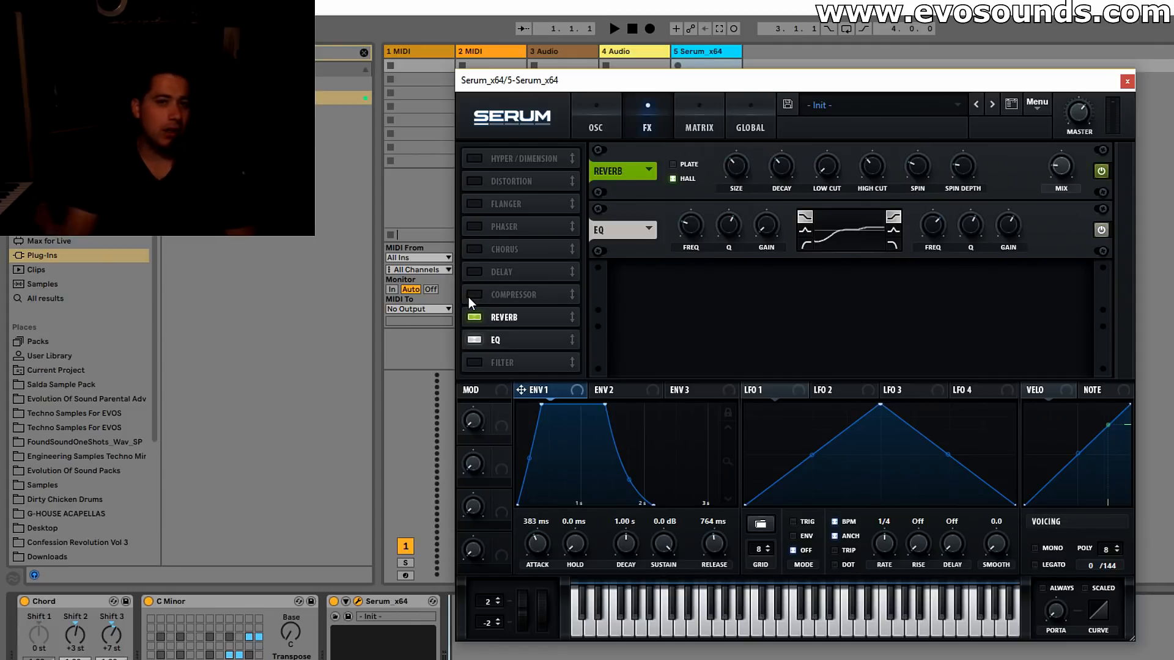
# Try the Hyper/Dimension effect and switch it off again.
pyautogui.click(475, 159)
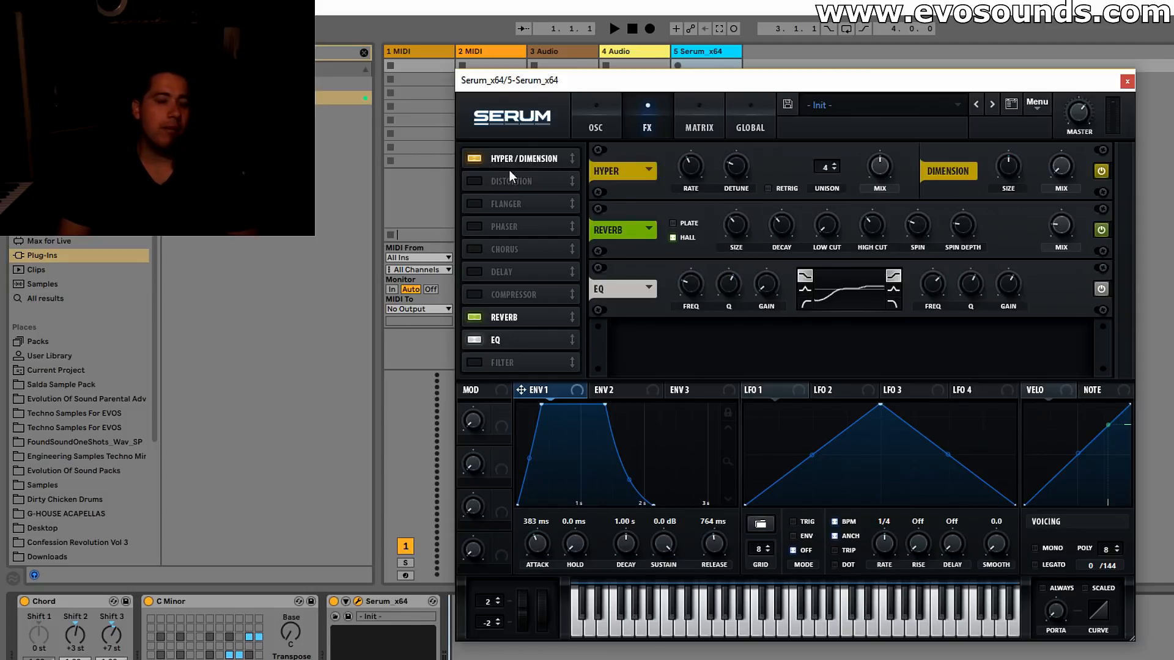
pyautogui.click(476, 164)
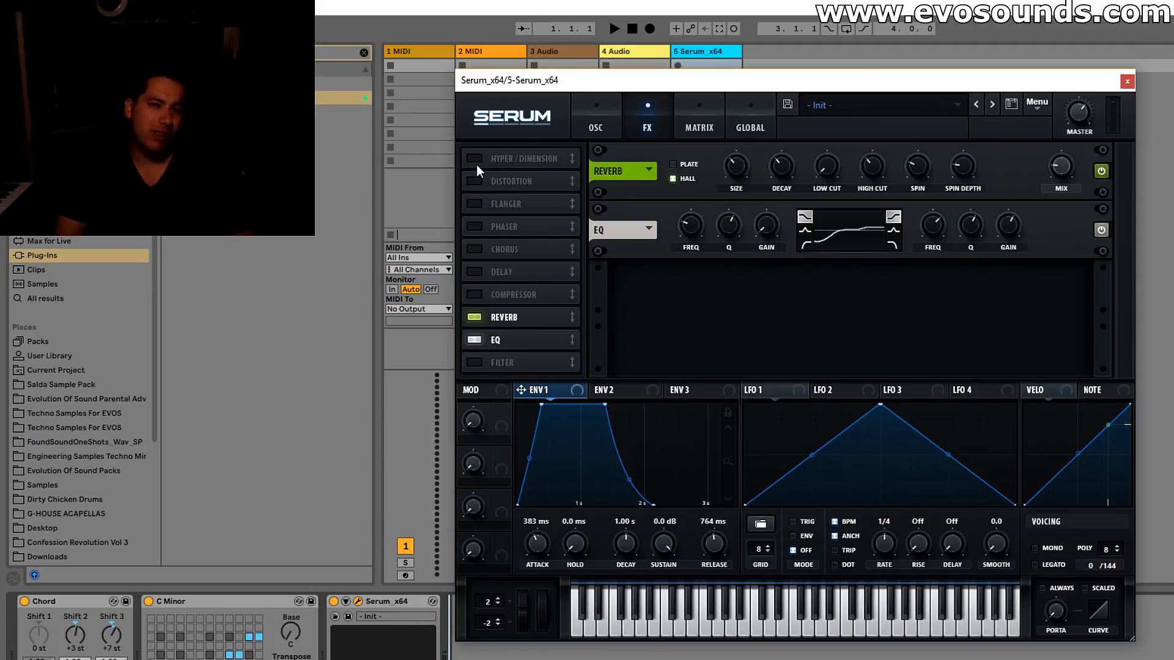
# Try a Chorus effect with adjusted rate, depth, a second delay of 1.6 ms and 10% feedback, and remove it.
pyautogui.click(473, 247)
pyautogui.moveTo(978, 149); pyautogui.dragTo(987, 114)
pyautogui.moveTo(833, 165); pyautogui.dragTo(842, 134)
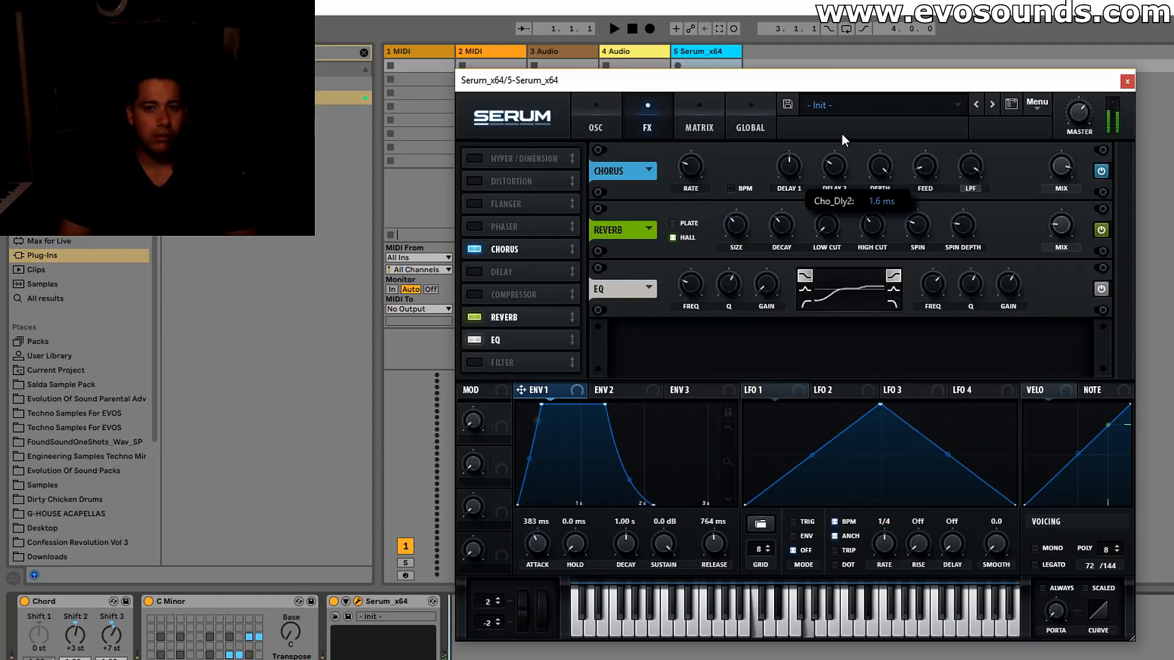
pyautogui.moveTo(702, 154); pyautogui.dragTo(680, 183)
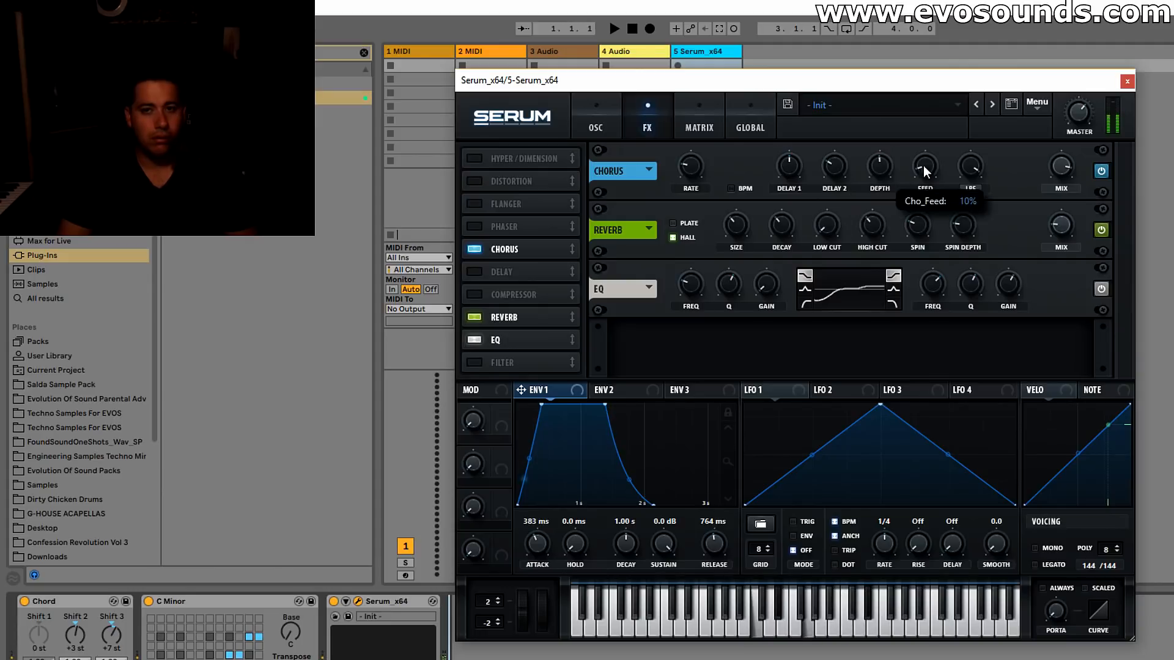
pyautogui.moveTo(888, 161); pyautogui.dragTo(853, 181)
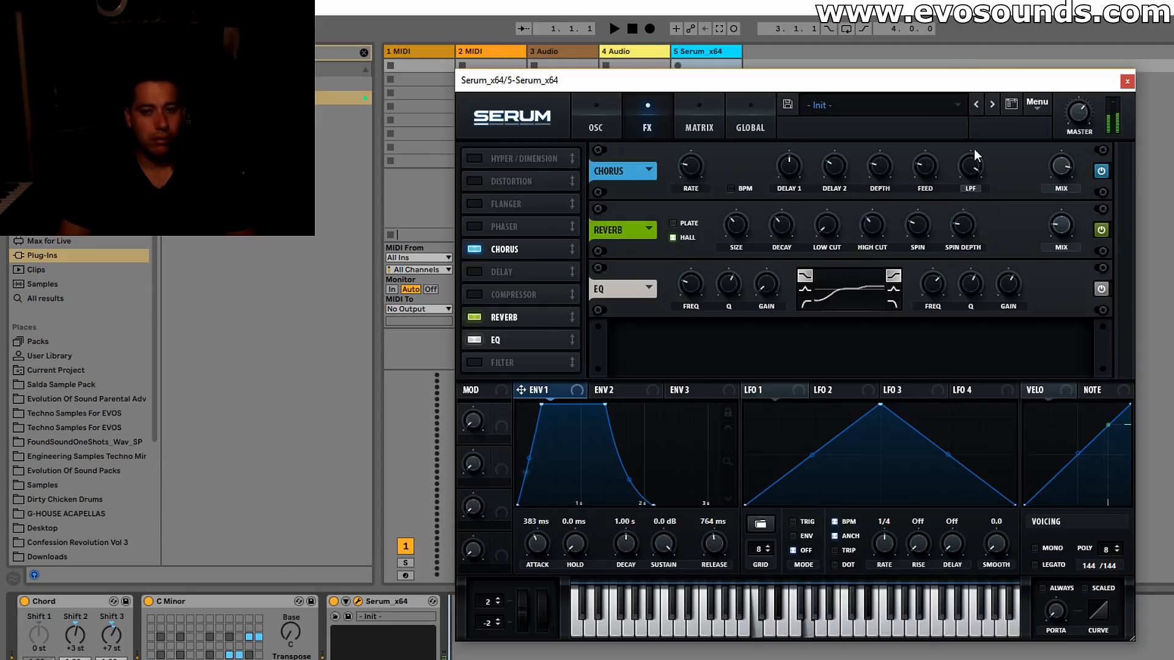
pyautogui.moveTo(511, 250); pyautogui.dragTo(544, 240)
pyautogui.click(475, 250)
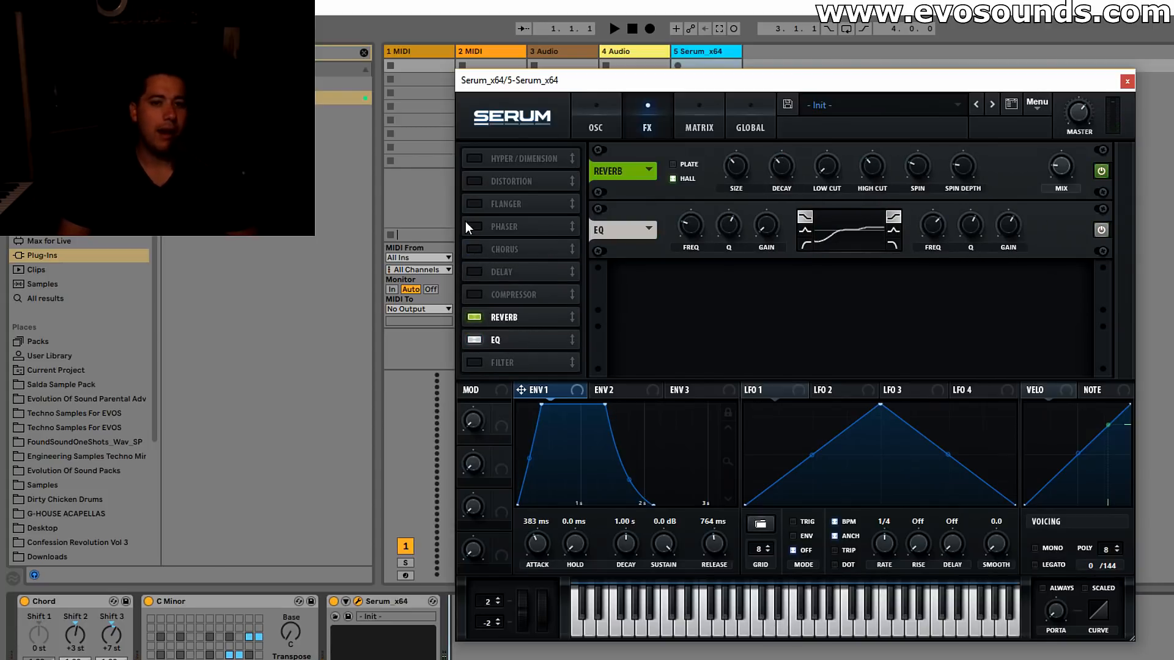
# Try the Flanger and the Tube Distortion effects one after the other, removing each.
pyautogui.click(469, 207)
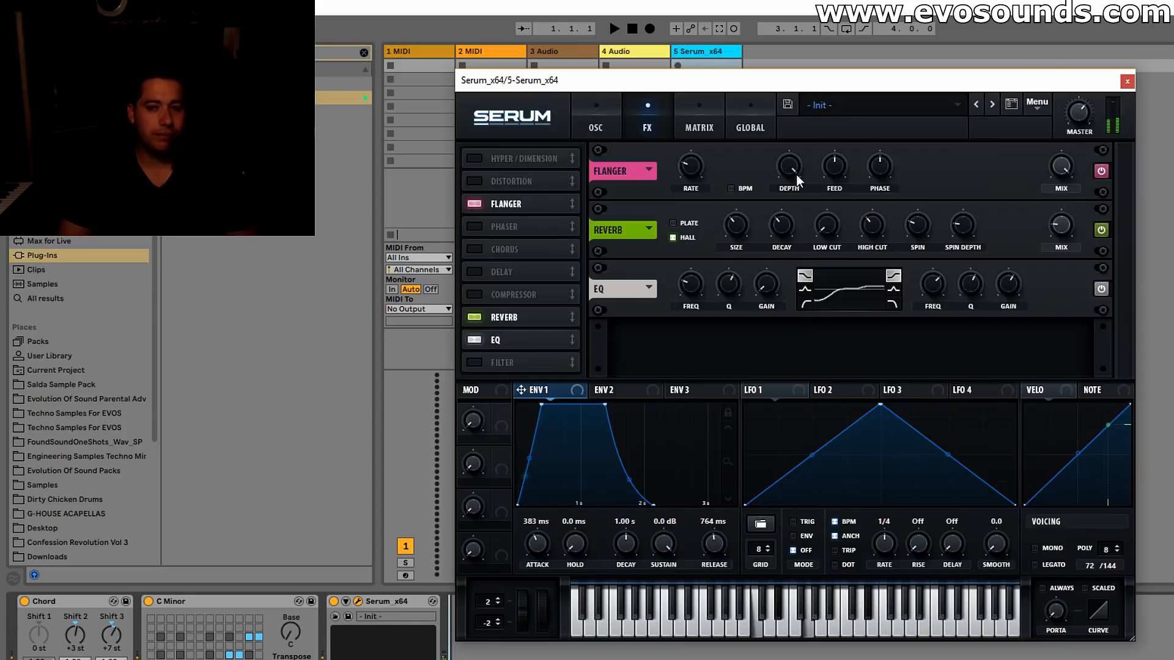
pyautogui.click(480, 201)
pyautogui.click(486, 182)
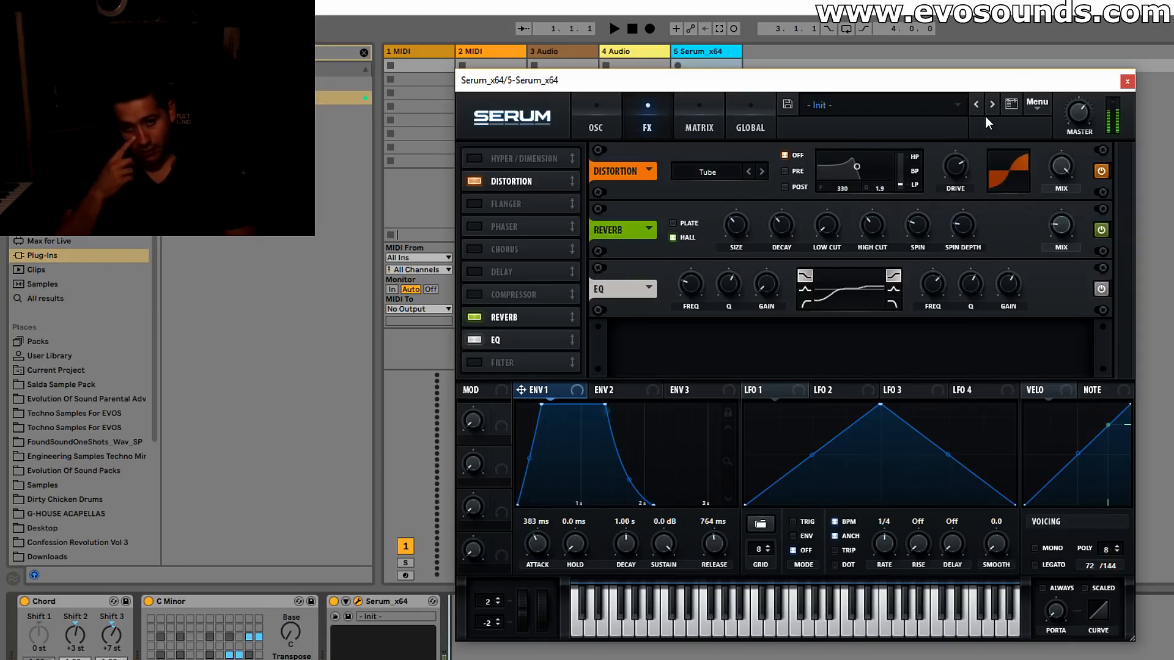
pyautogui.click(478, 182)
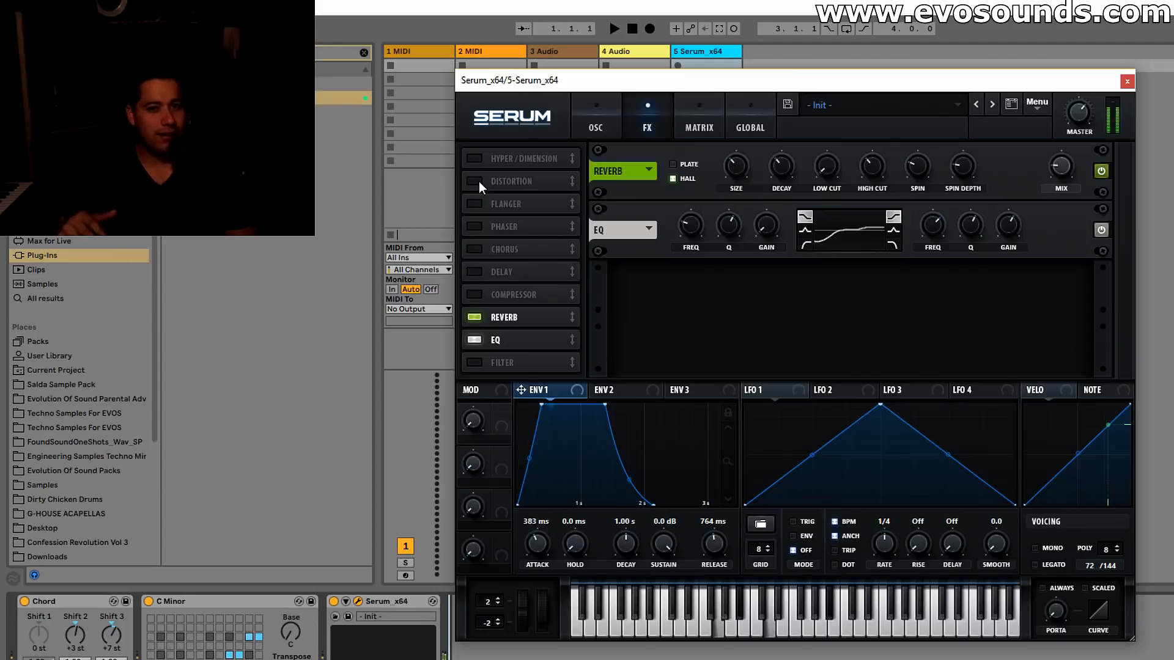
# Return to the oscillator settings and shorten envelope 1's attack to 245 ms.
pyautogui.click(594, 117)
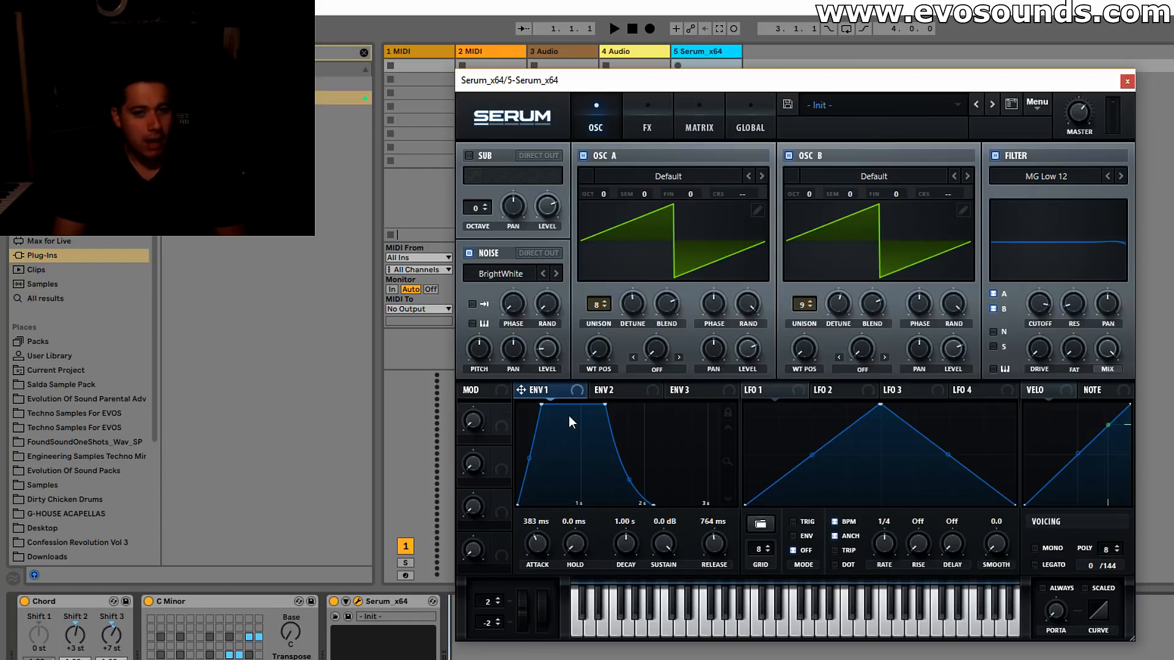
pyautogui.moveTo(541, 536); pyautogui.dragTo(687, 504)
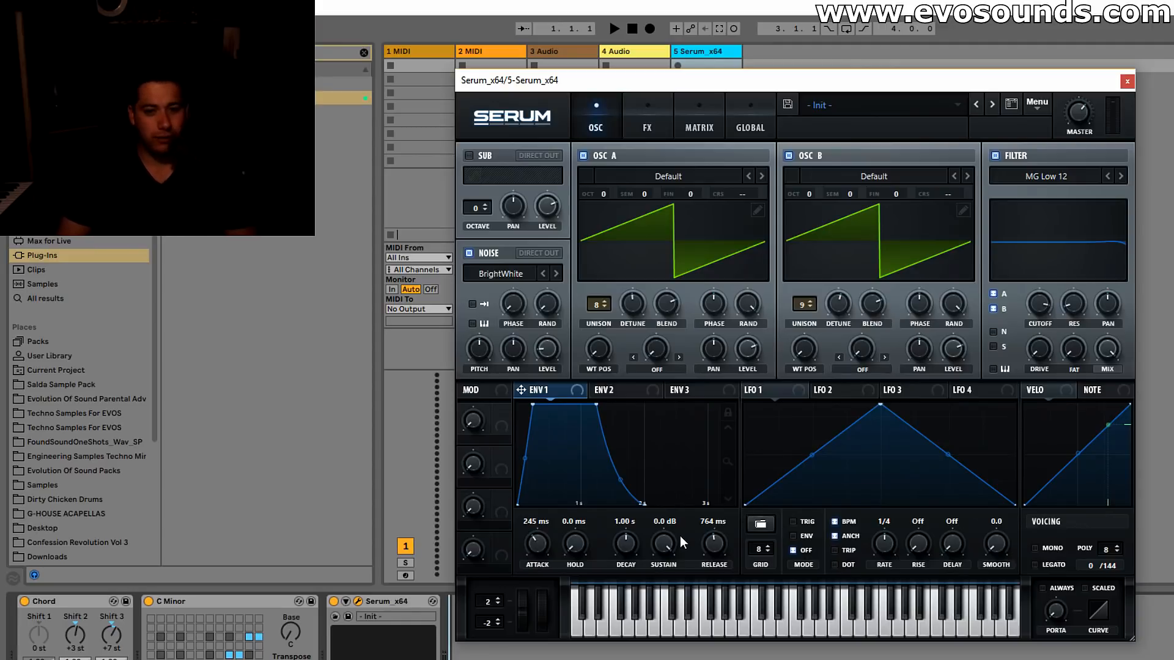
# Shape envelope 1 as a short pluck with 44 ms attack, 123 ms decay, minimum sustain and 12 ms release.
pyautogui.moveTo(663, 543); pyautogui.dragTo(664, 593)
pyautogui.moveTo(628, 544); pyautogui.dragTo(614, 552)
pyautogui.moveTo(712, 543); pyautogui.dragTo(722, 521)
pyautogui.moveTo(536, 537); pyautogui.dragTo(538, 542)
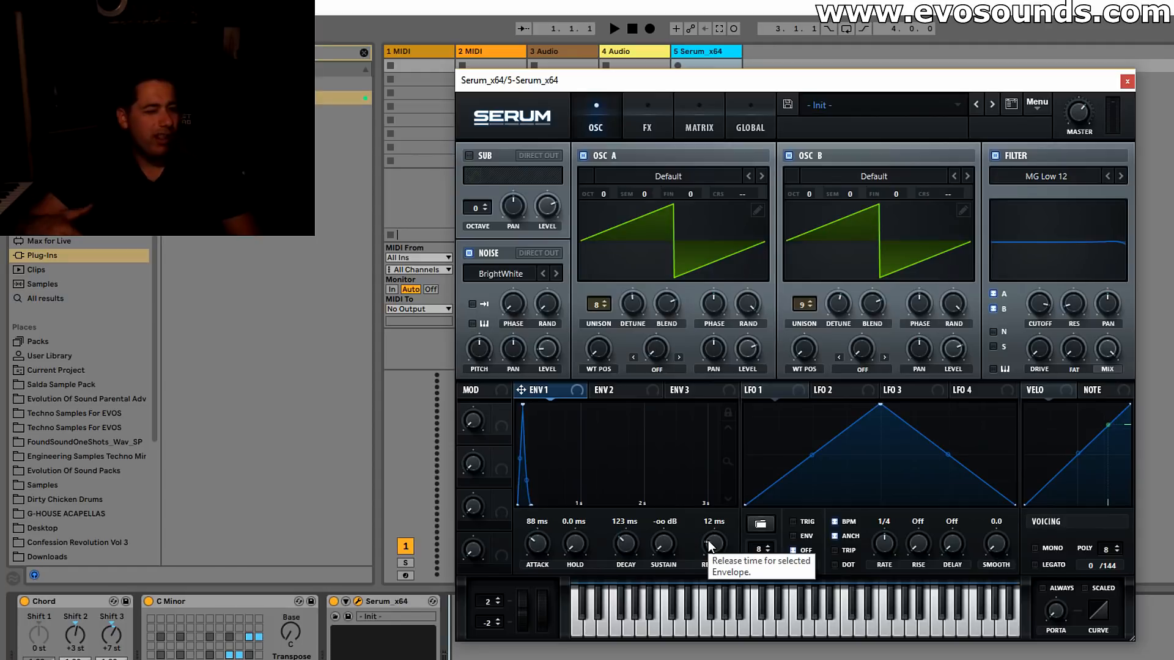
pyautogui.moveTo(538, 543); pyautogui.dragTo(539, 552)
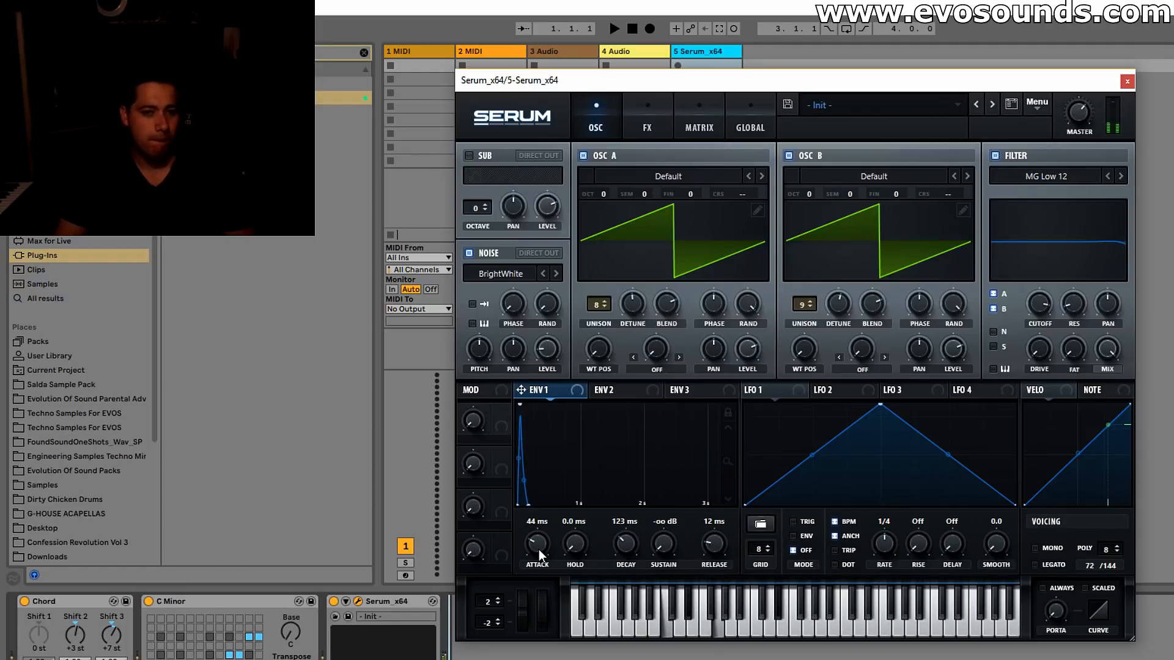
# Lower the filter cutoff, modulate it with envelope 1, and route the noise and sub oscillators through the filter.
pyautogui.moveTo(1037, 305); pyautogui.dragTo(1006, 349)
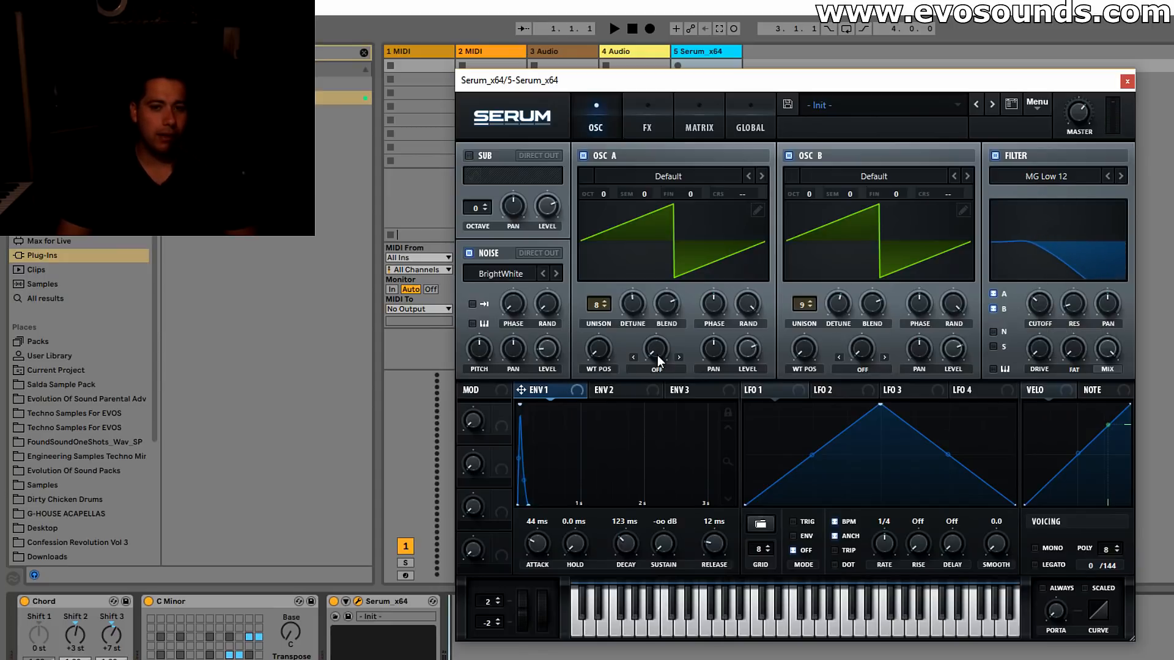
pyautogui.moveTo(1030, 294); pyautogui.dragTo(1046, 326)
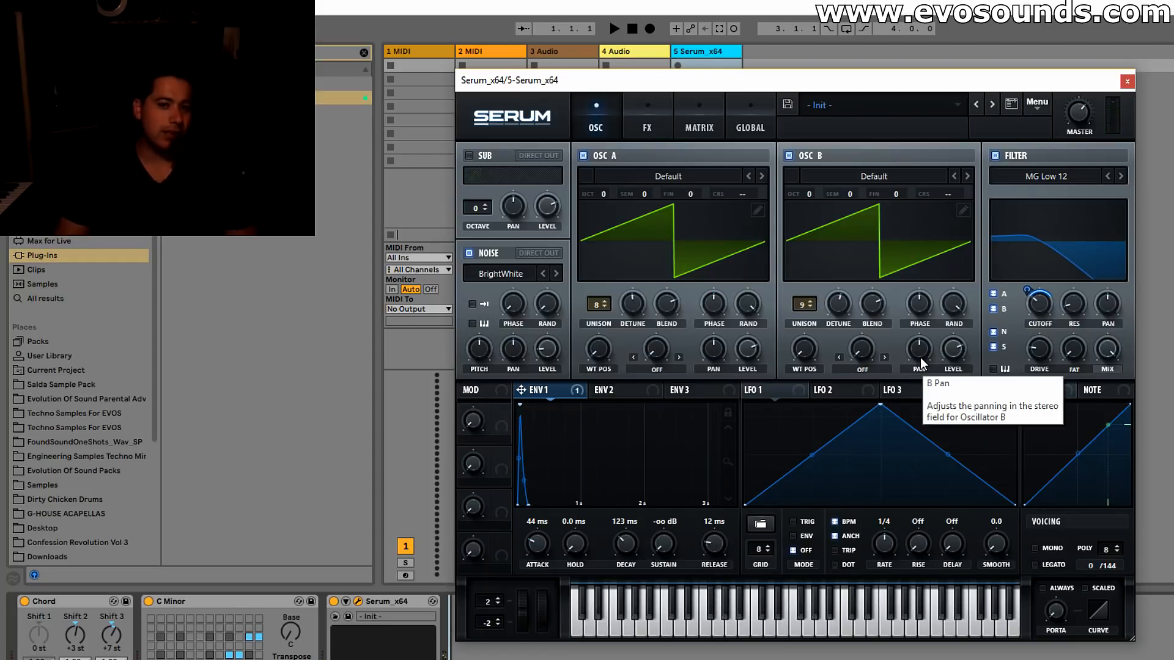
# Lengthen envelope 1's decay to 519 ms and its release to 836 ms.
pyautogui.moveTo(625, 548); pyautogui.dragTo(633, 534)
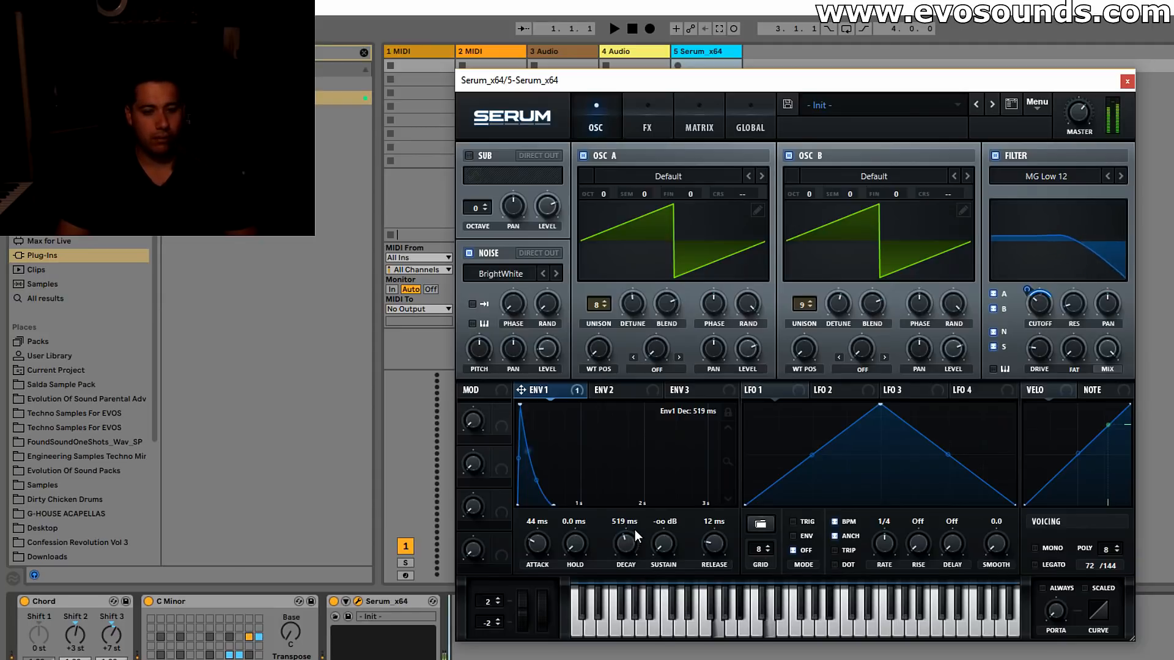
pyautogui.rightClick(1031, 292)
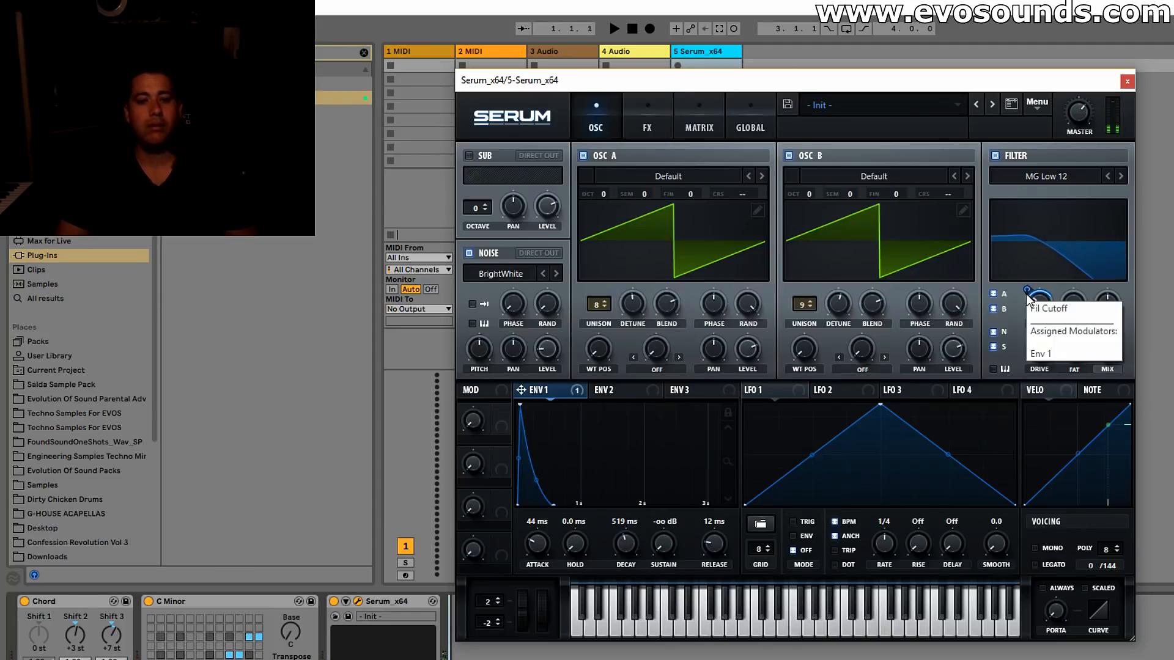
pyautogui.moveTo(714, 543); pyautogui.dragTo(729, 527)
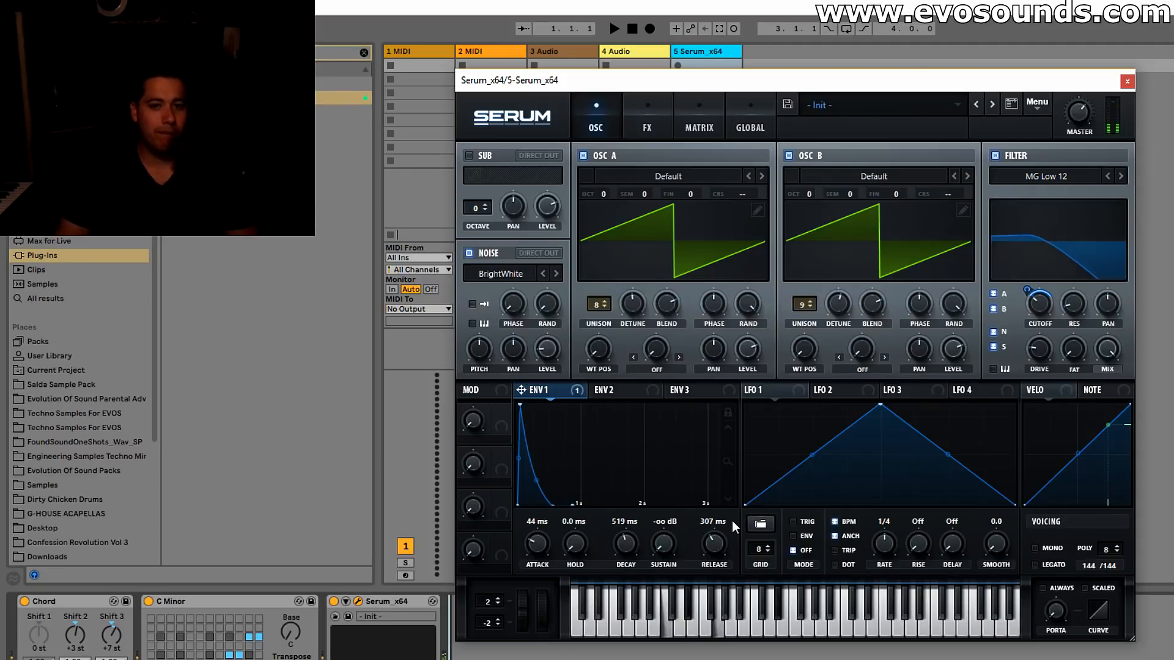
pyautogui.moveTo(719, 521); pyautogui.dragTo(683, 522)
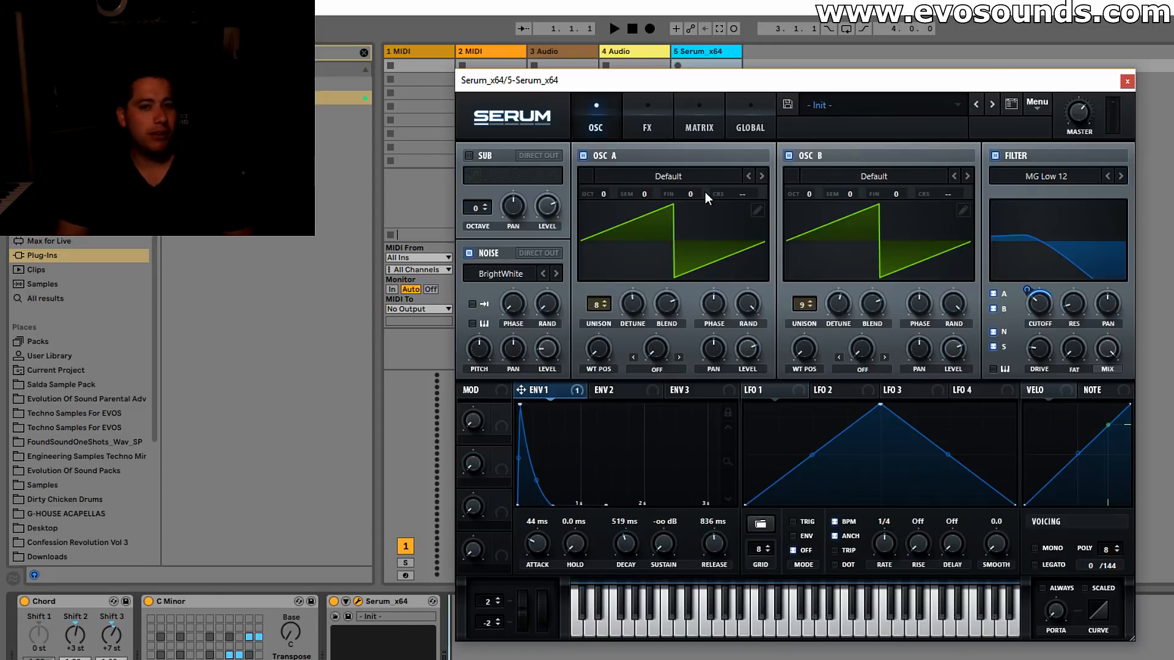
# Load the digital wavetable FFT_Add_3rds into oscillator A and raise its wavetable position.
pyautogui.click(674, 174)
pyautogui.moveTo(673, 210)
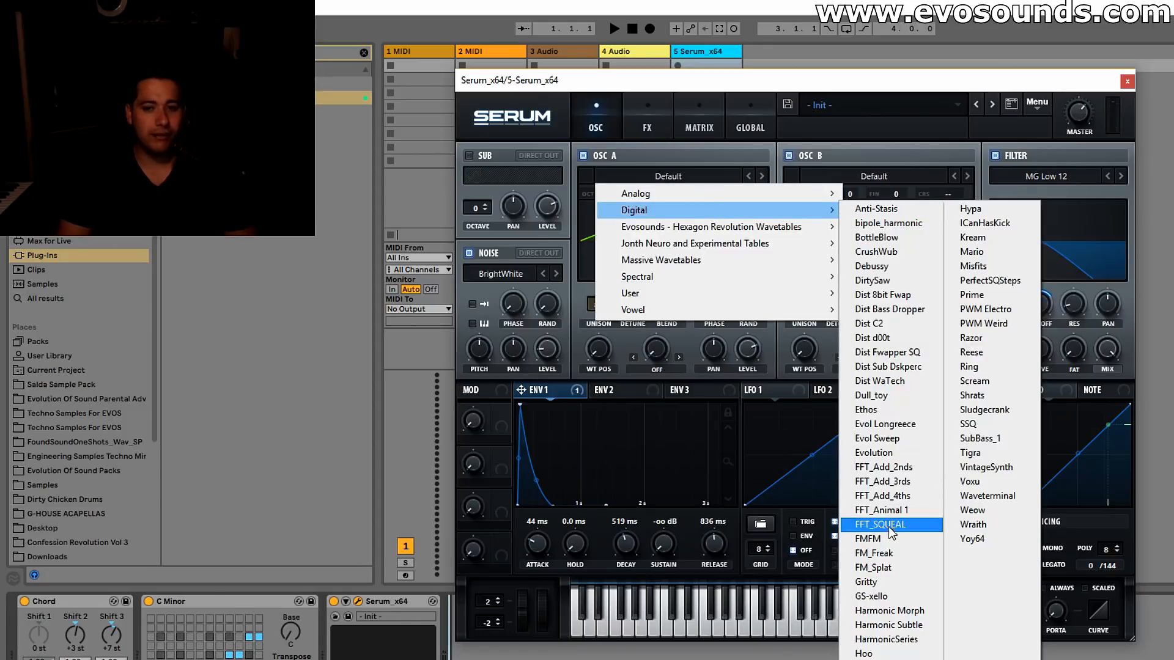
pyautogui.click(882, 481)
pyautogui.moveTo(599, 355); pyautogui.dragTo(622, 286)
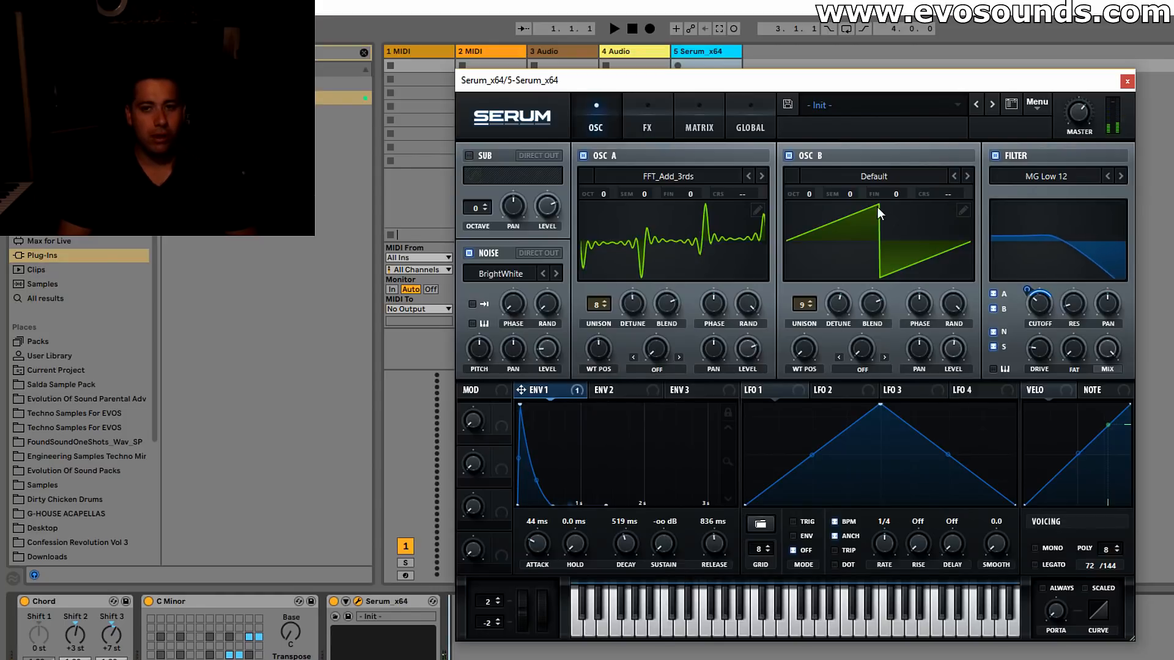
# Load the digital wavetable Dull_toy into oscillator B, raise its wavetable position and fine-tune the filter cutoff.
pyautogui.click(874, 176)
pyautogui.moveTo(874, 209)
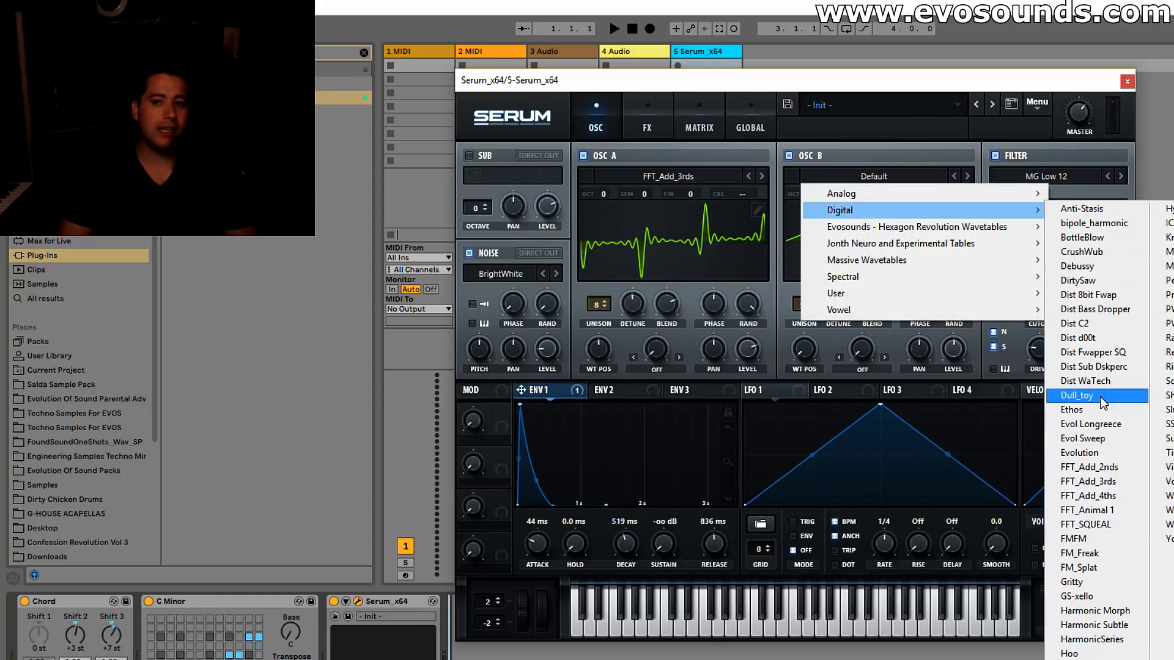
pyautogui.click(1079, 395)
pyautogui.moveTo(797, 333); pyautogui.dragTo(860, 287)
pyautogui.moveTo(1039, 304); pyautogui.dragTo(1038, 291)
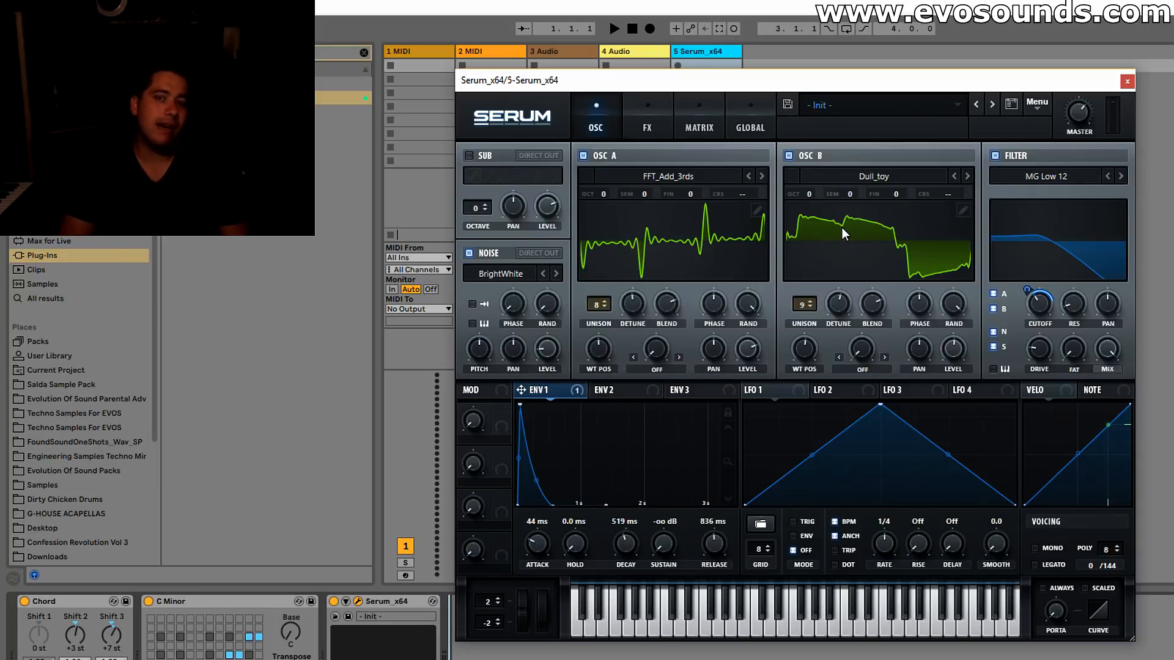
# Set envelope 1's attack to 124 ms and switch off the noise oscillator.
pyautogui.moveTo(541, 541); pyautogui.dragTo(545, 537)
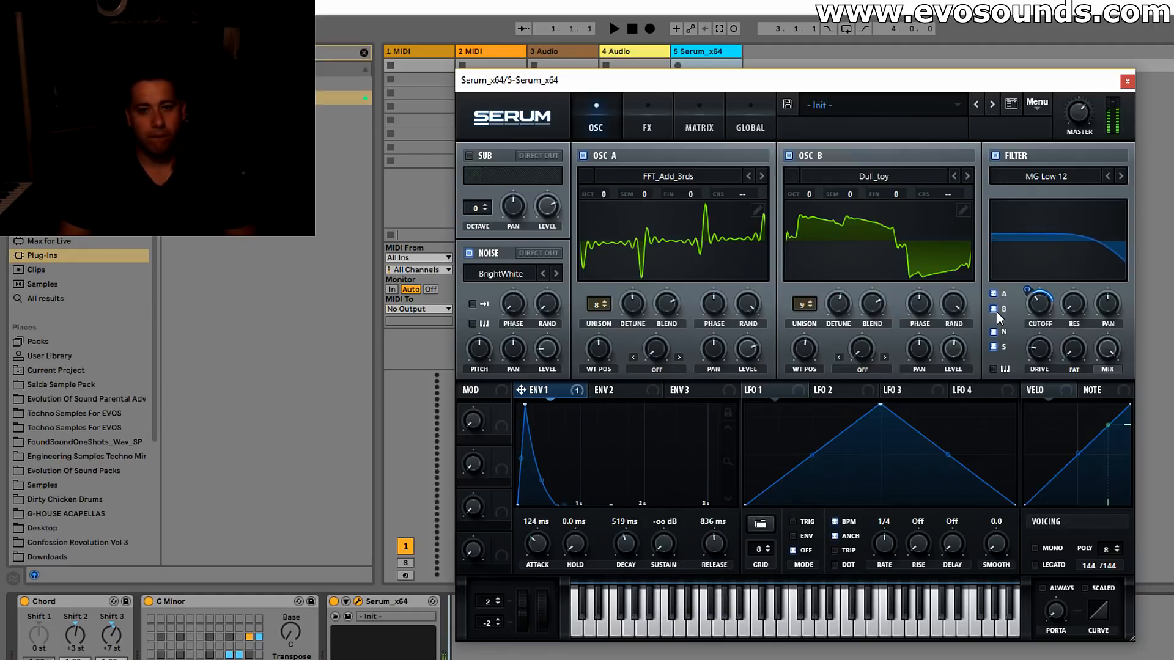
pyautogui.click(472, 252)
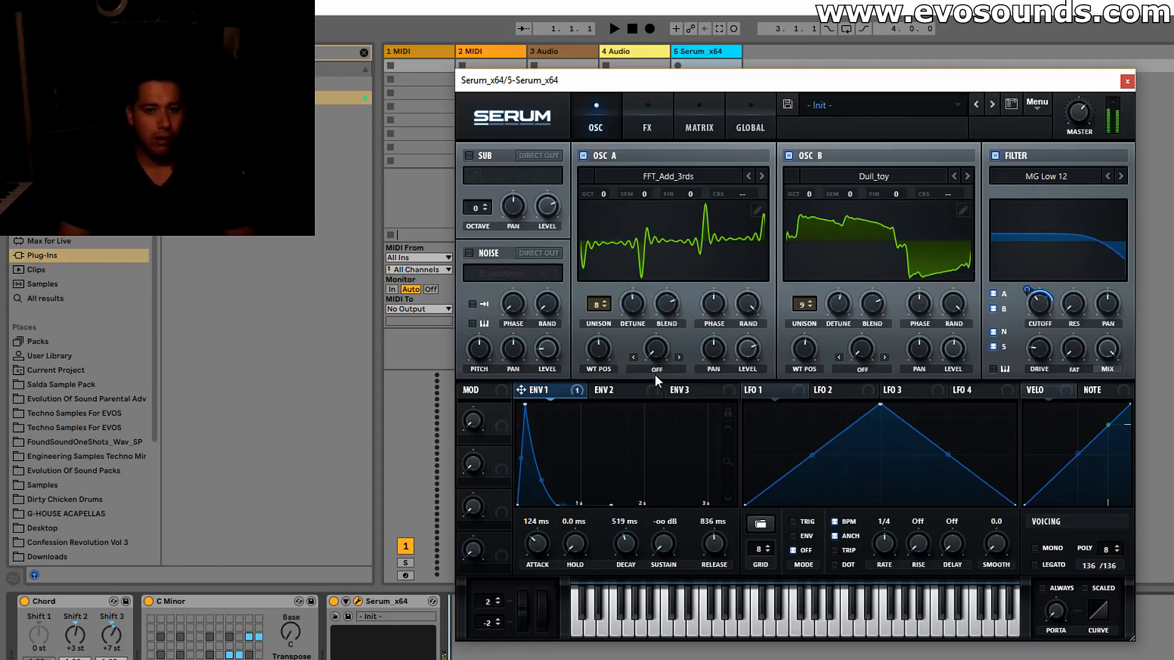
# Load the analog wavetables Analog_BD_Sin into oscillator A and Basic_Mdc into oscillator B.
pyautogui.click(666, 176)
pyautogui.moveTo(675, 192)
pyautogui.click(874, 223)
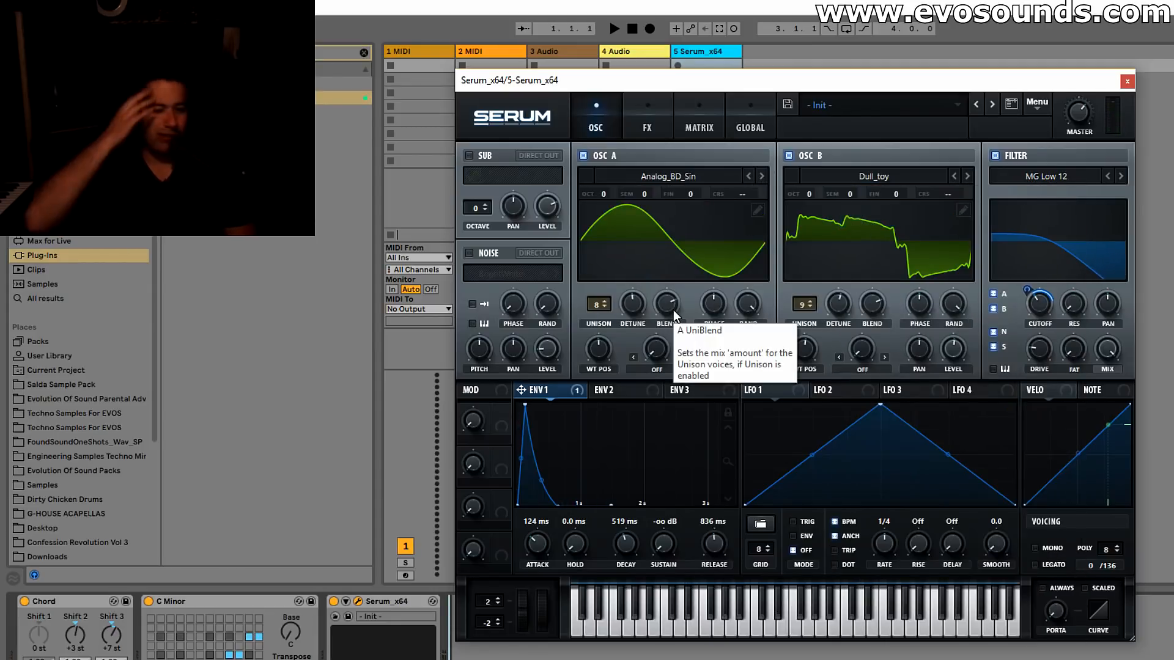
pyautogui.click(807, 176)
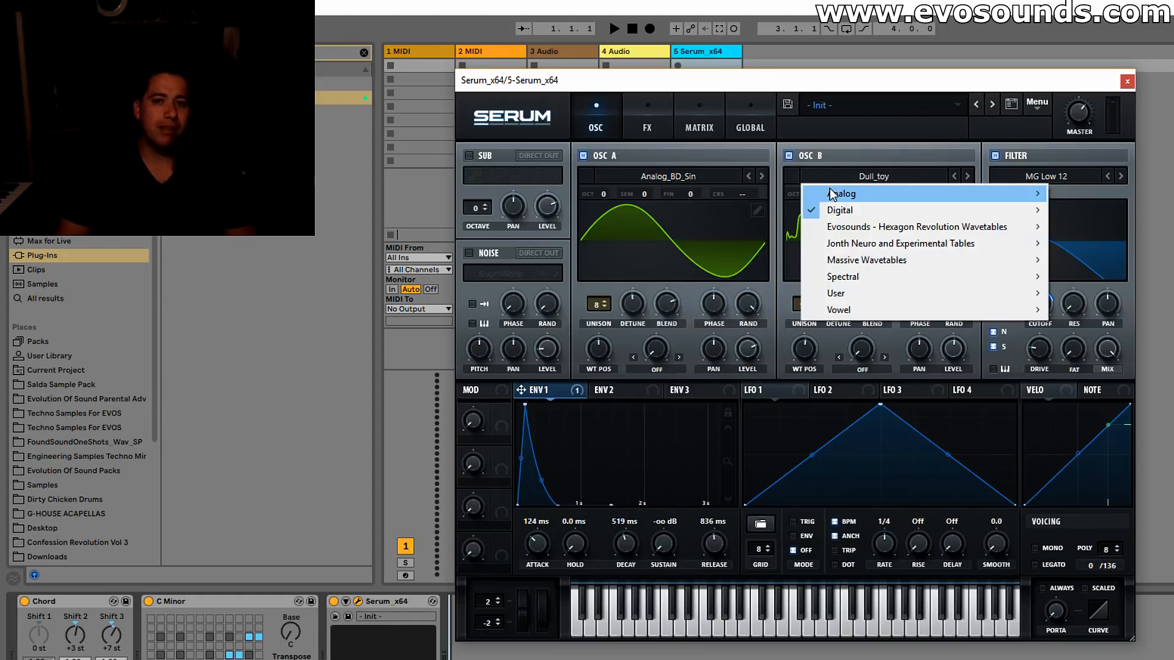
pyautogui.moveTo(833, 195)
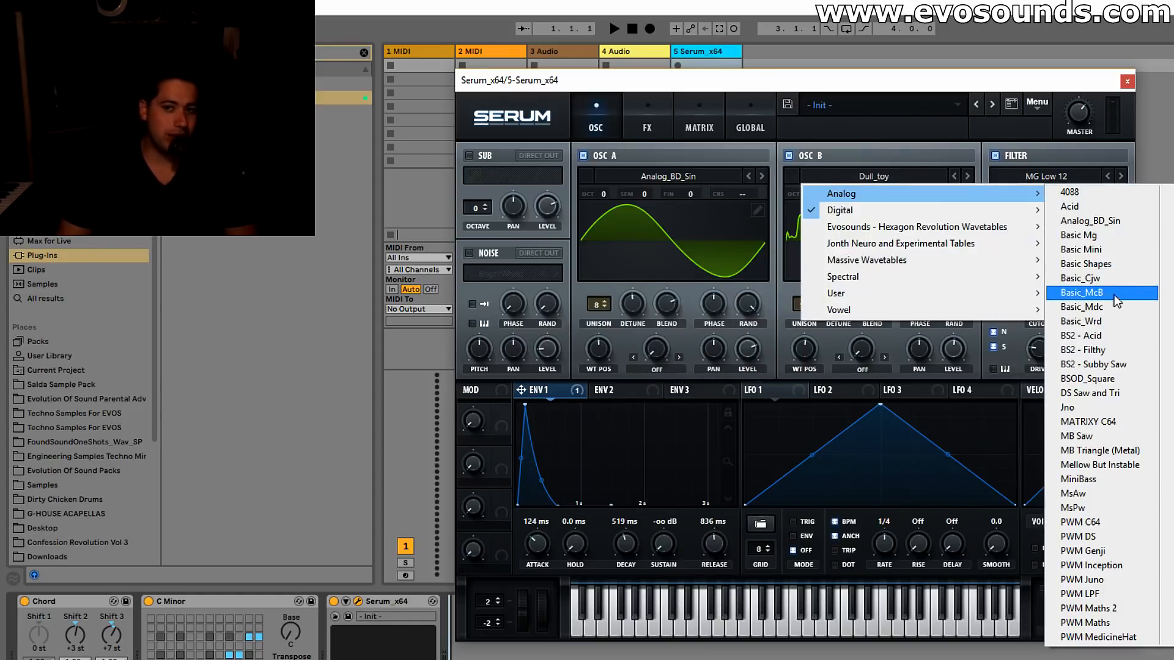
pyautogui.click(1067, 305)
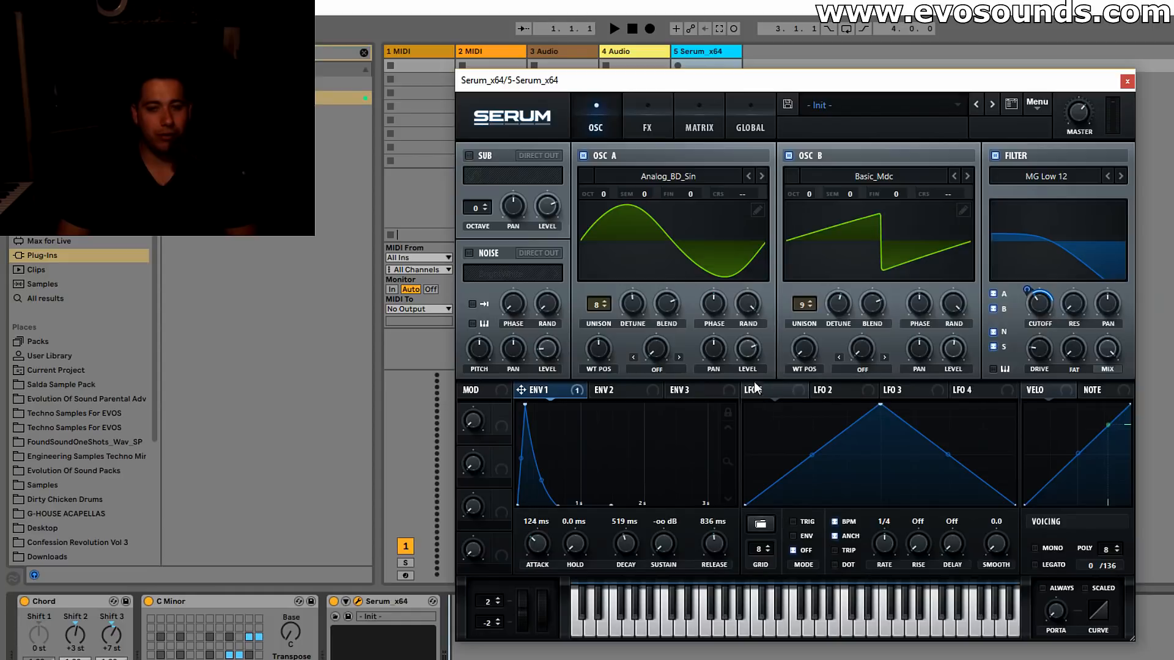
# Set oscillator A's warp mode to FM (From B), try modulating the amount with envelope 1 and remove that modulation.
pyautogui.click(656, 370)
pyautogui.click(709, 593)
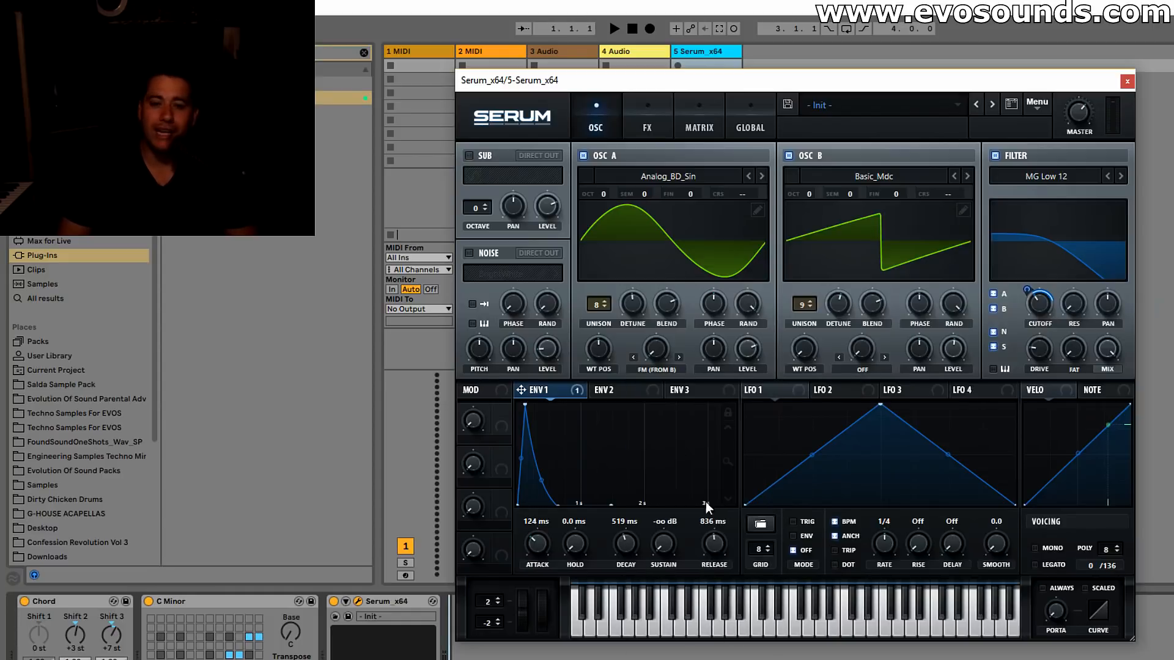
pyautogui.moveTo(677, 365); pyautogui.dragTo(654, 350)
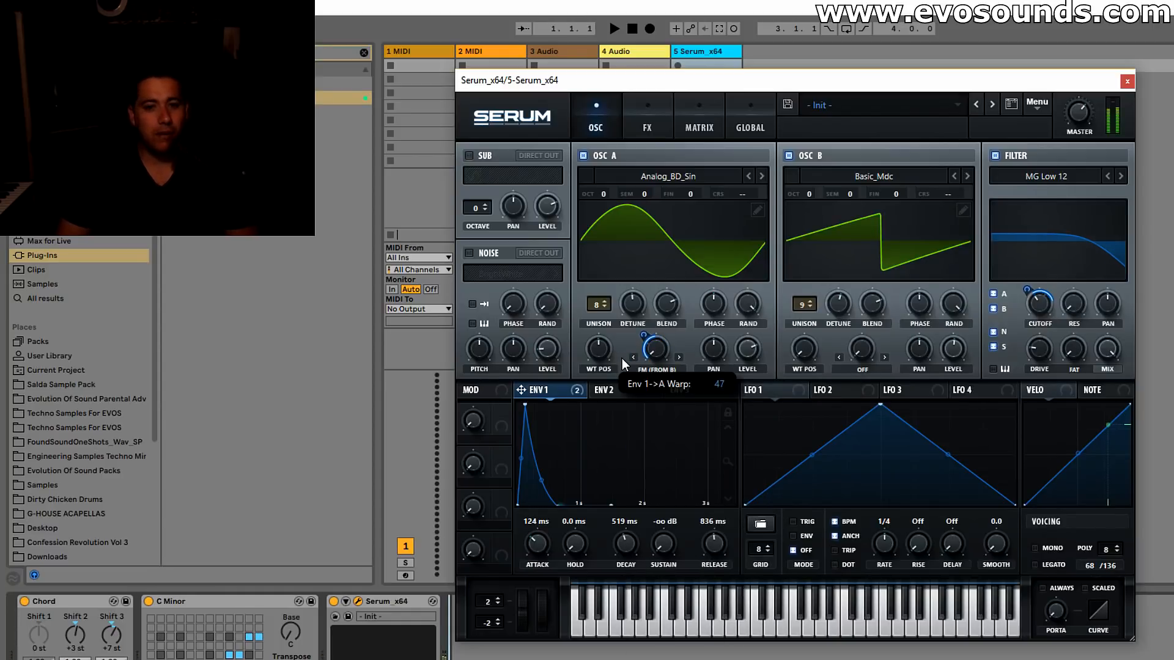
pyautogui.moveTo(640, 340)
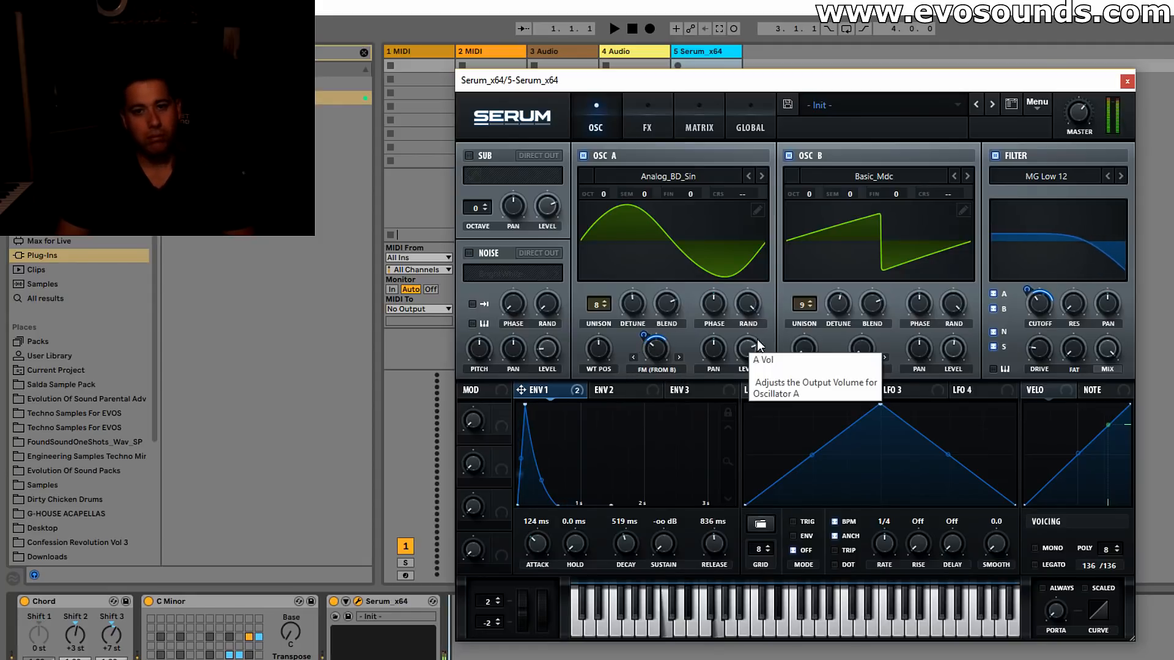
pyautogui.rightClick(665, 350)
pyautogui.click(703, 408)
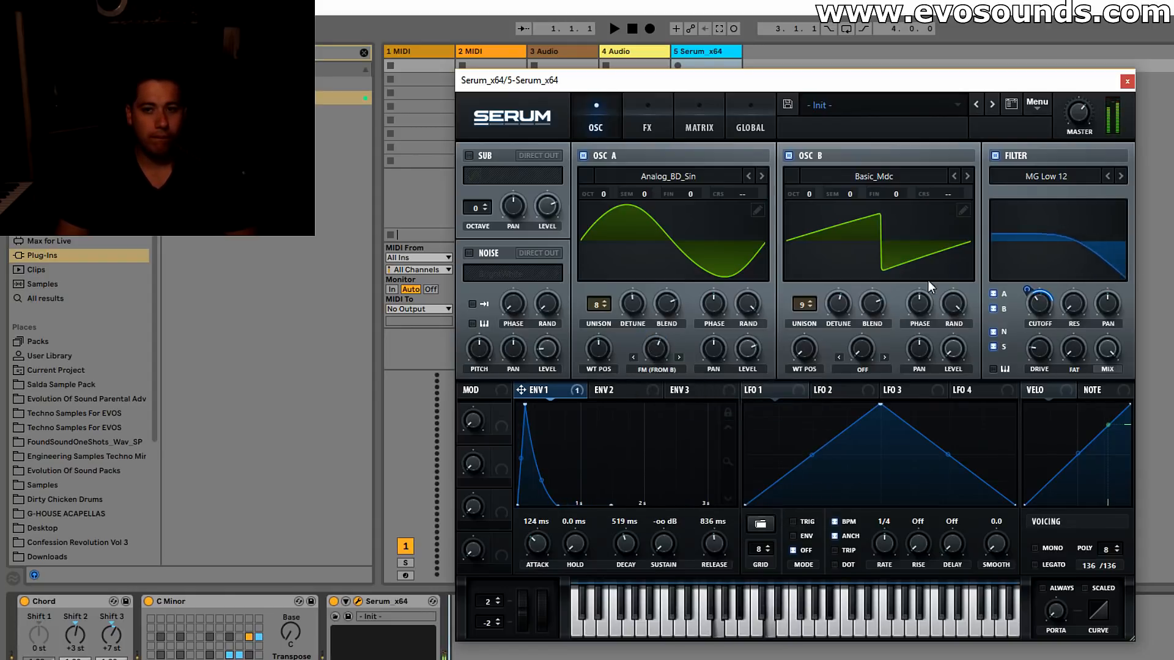
# Set the master volume to 56% and check the effects rack before returning to the oscillators.
pyautogui.click(863, 180)
pyautogui.click(1073, 118)
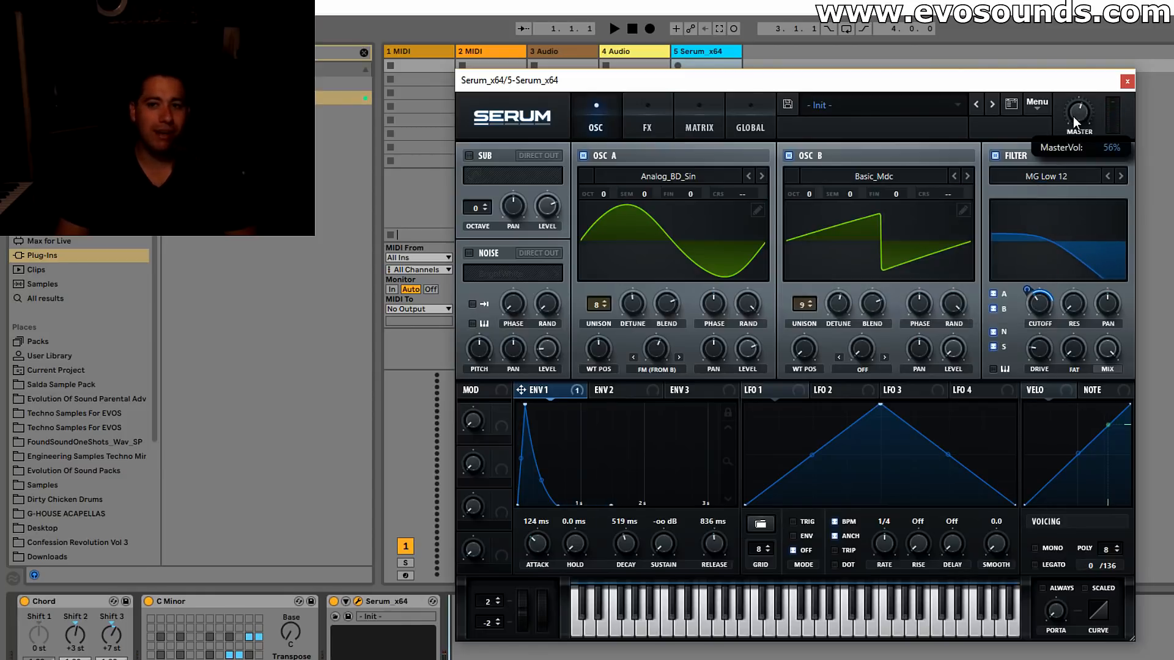
pyautogui.click(650, 113)
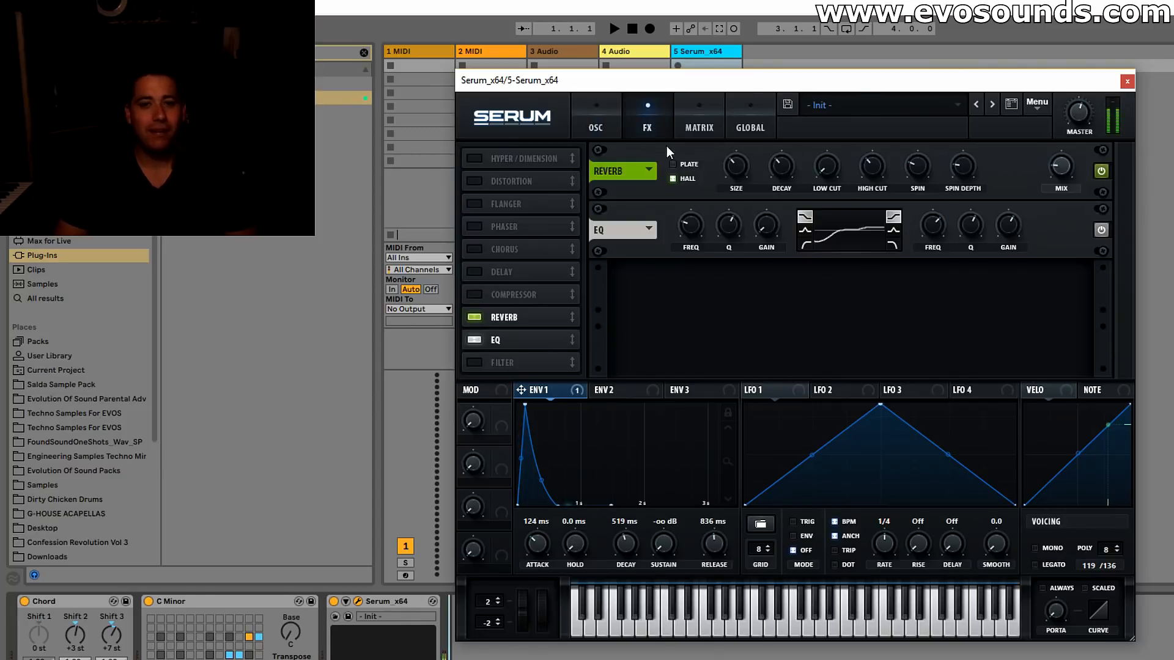
pyautogui.click(596, 119)
# Load the analog wavetable Analog_BD_Sin into oscillator B.
pyautogui.click(873, 177)
pyautogui.moveTo(876, 195)
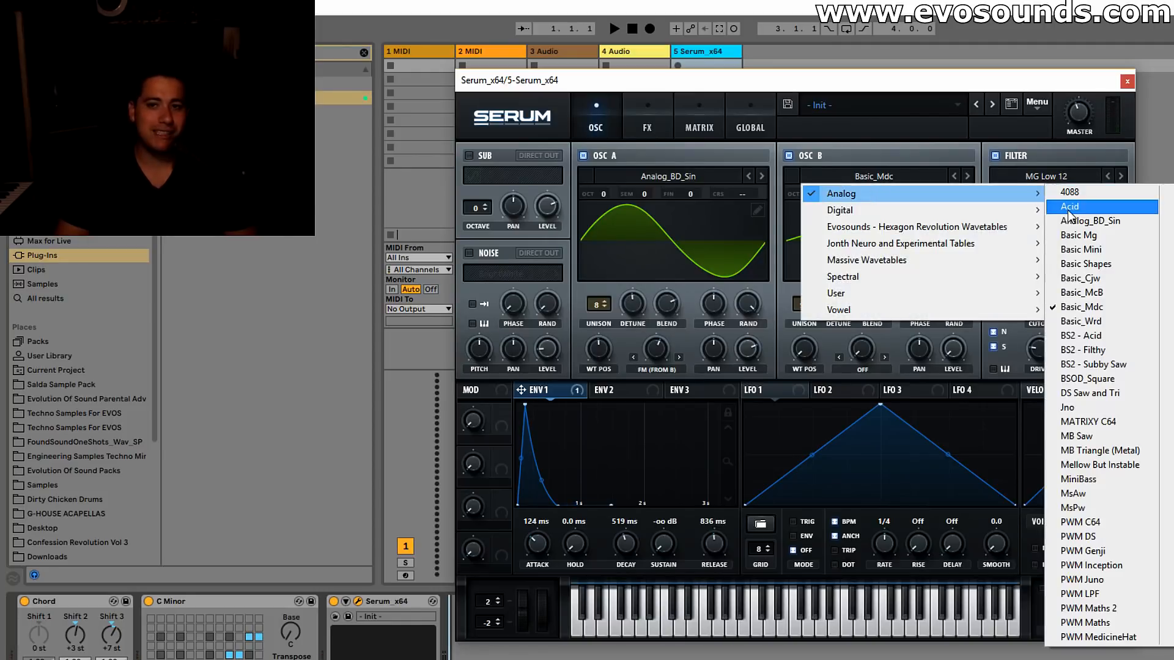
pyautogui.click(1072, 225)
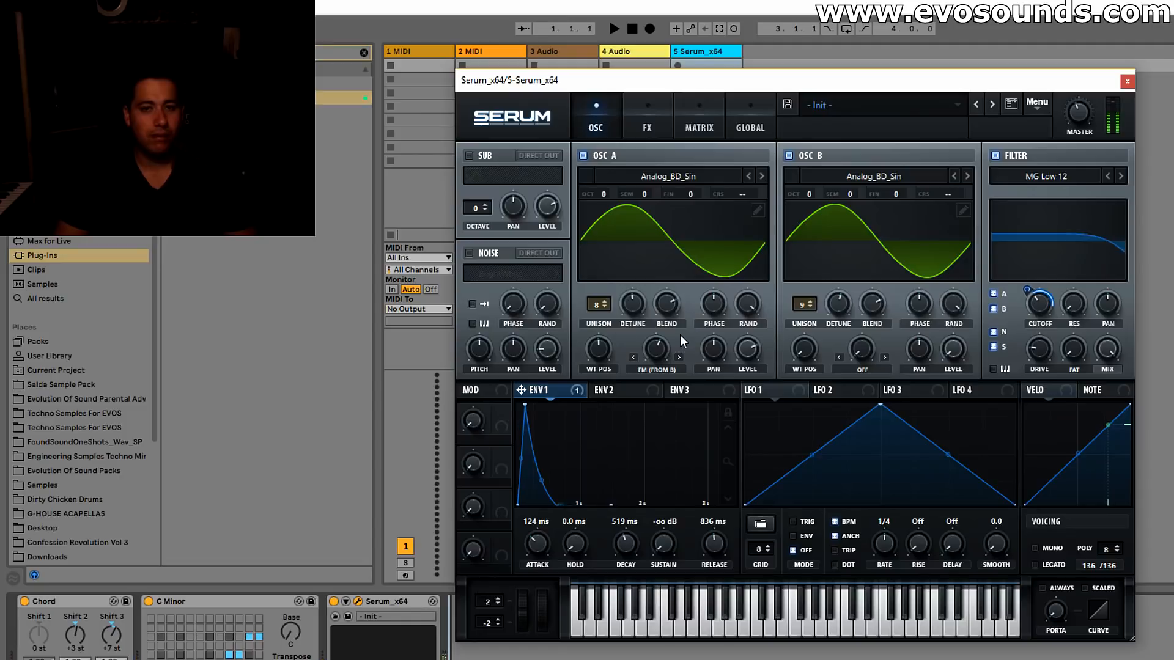
# Shorten envelope 1 to 65 ms attack, 290 ms decay and 48 ms release.
pyautogui.moveTo(714, 541); pyautogui.dragTo(693, 559)
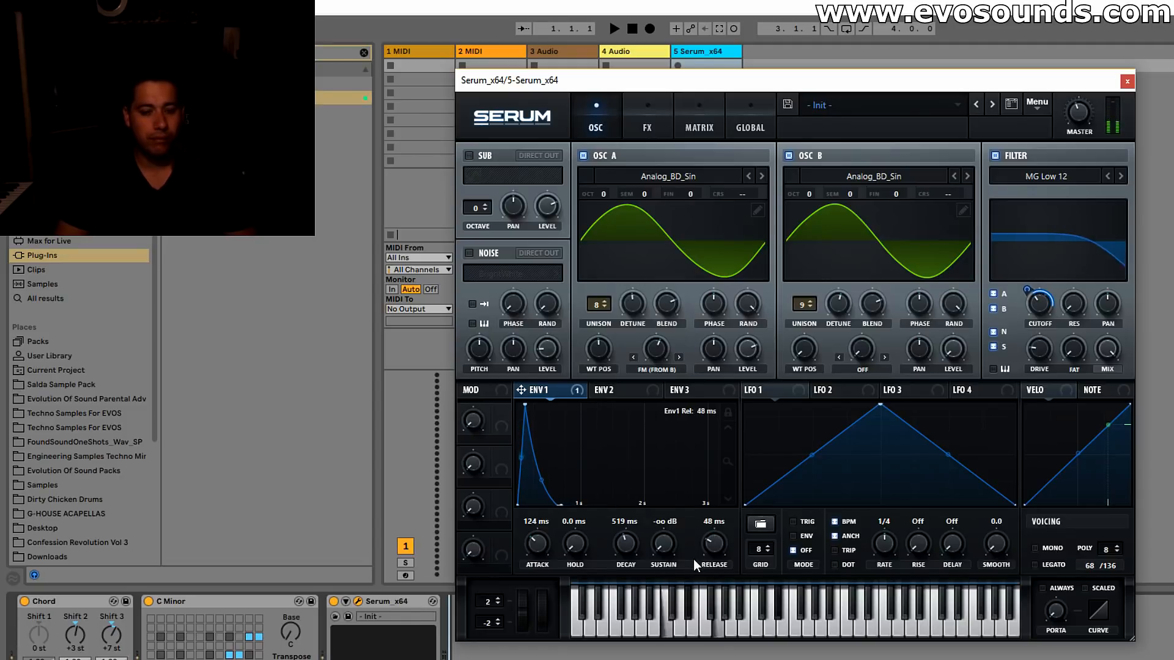
pyautogui.moveTo(625, 542); pyautogui.dragTo(619, 550)
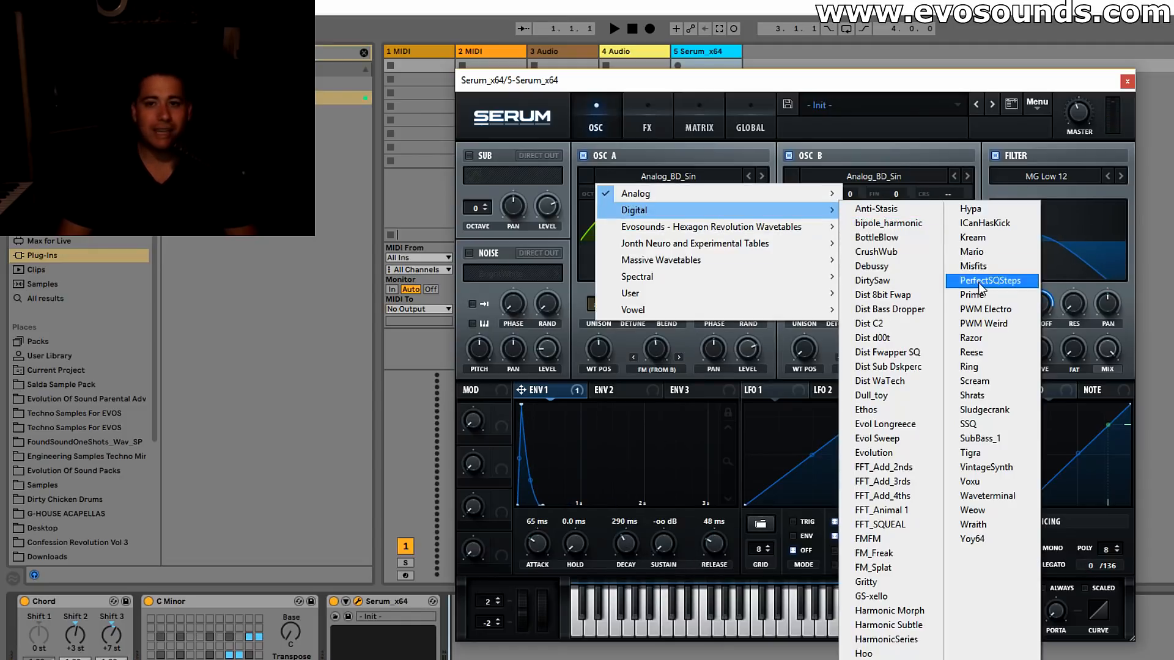
# Load the digital wavetables Prime into oscillator A and Evol Longreece into oscillator B, with oscillator B raised one octave.
pyautogui.click(1074, 262)
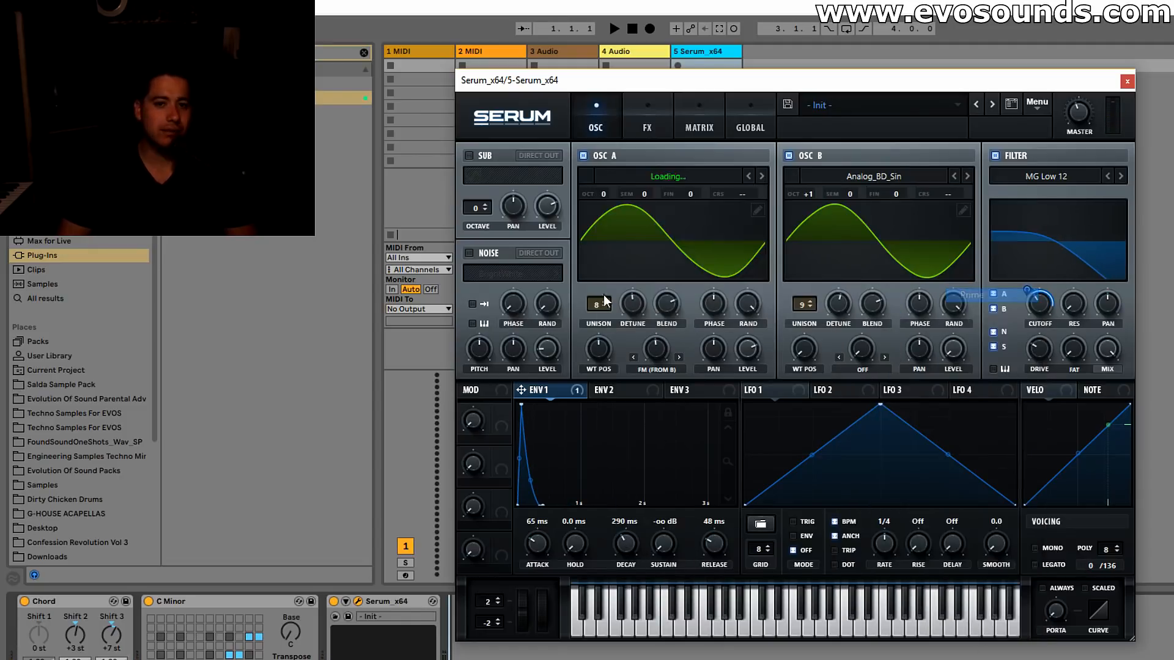
pyautogui.click(856, 179)
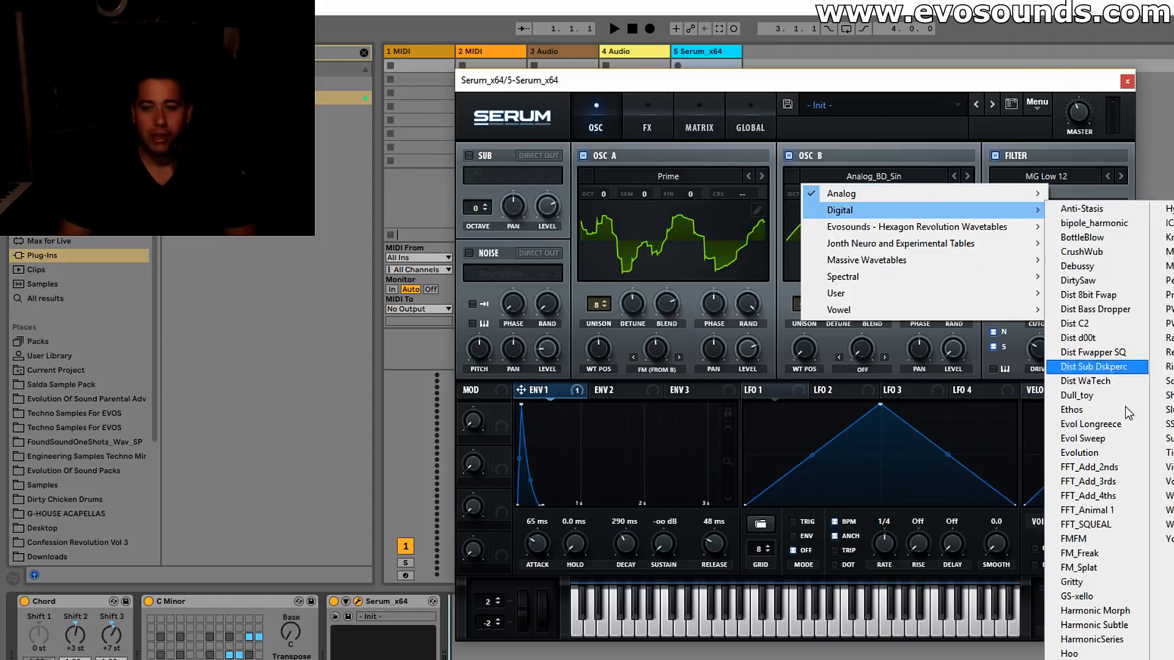
pyautogui.click(1075, 193)
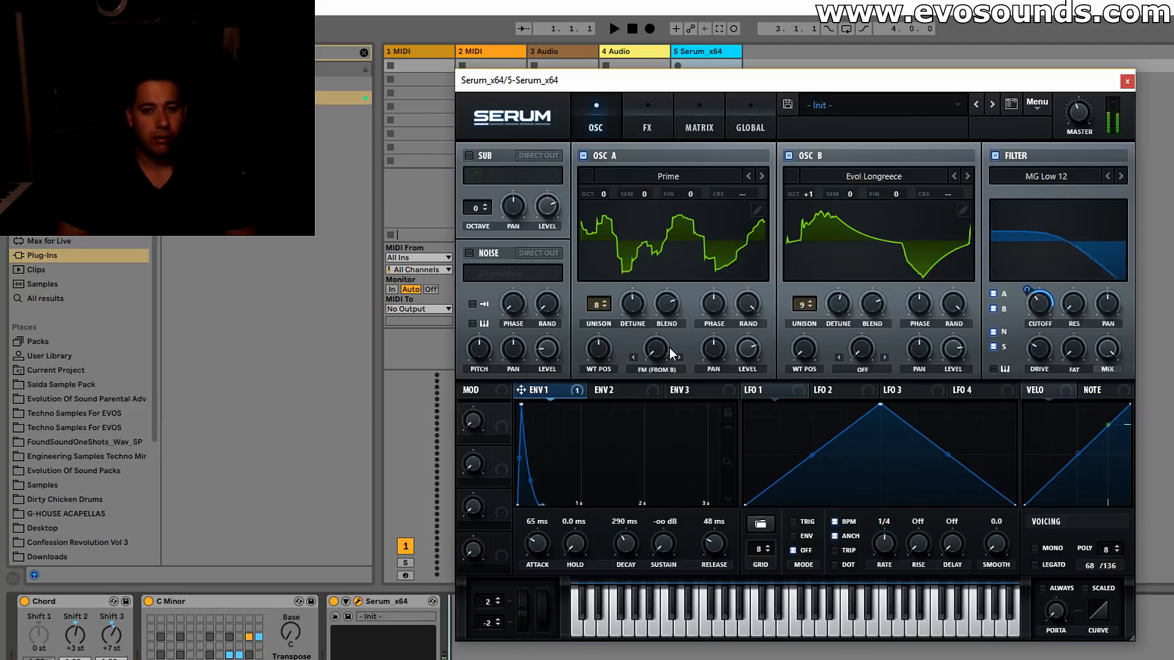
# Set oscillator A's warp mode to Sync (No Window) and modulate its warp amount and wavetable position with envelope 1.
pyautogui.click(658, 370)
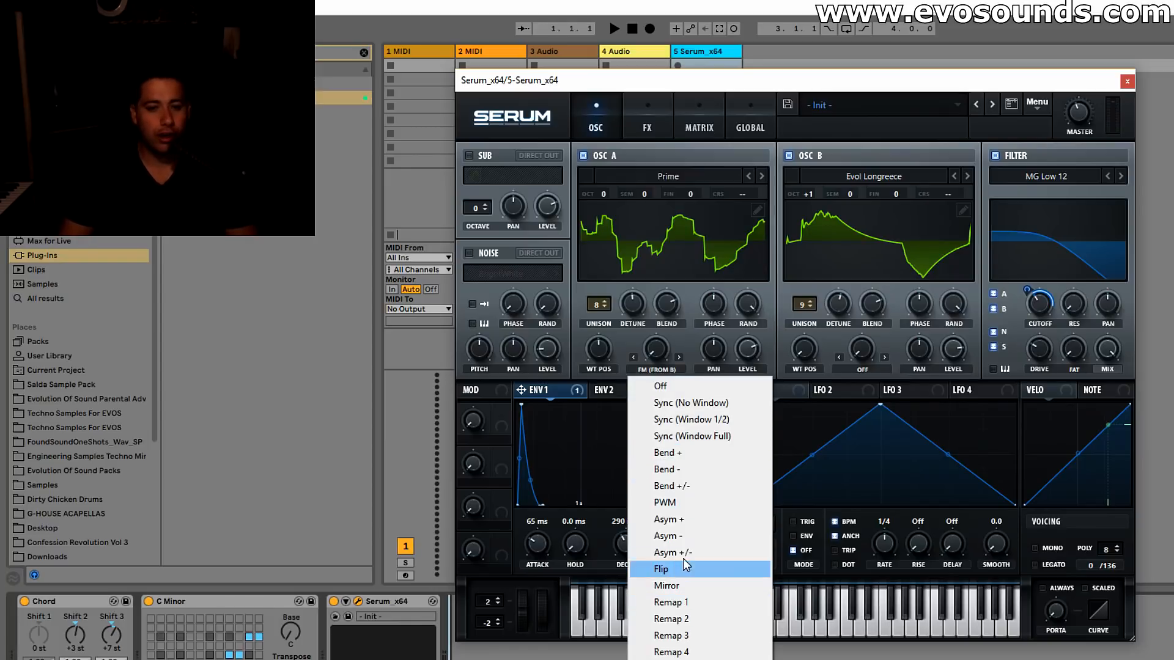
pyautogui.click(698, 402)
pyautogui.moveTo(634, 361); pyautogui.dragTo(655, 346)
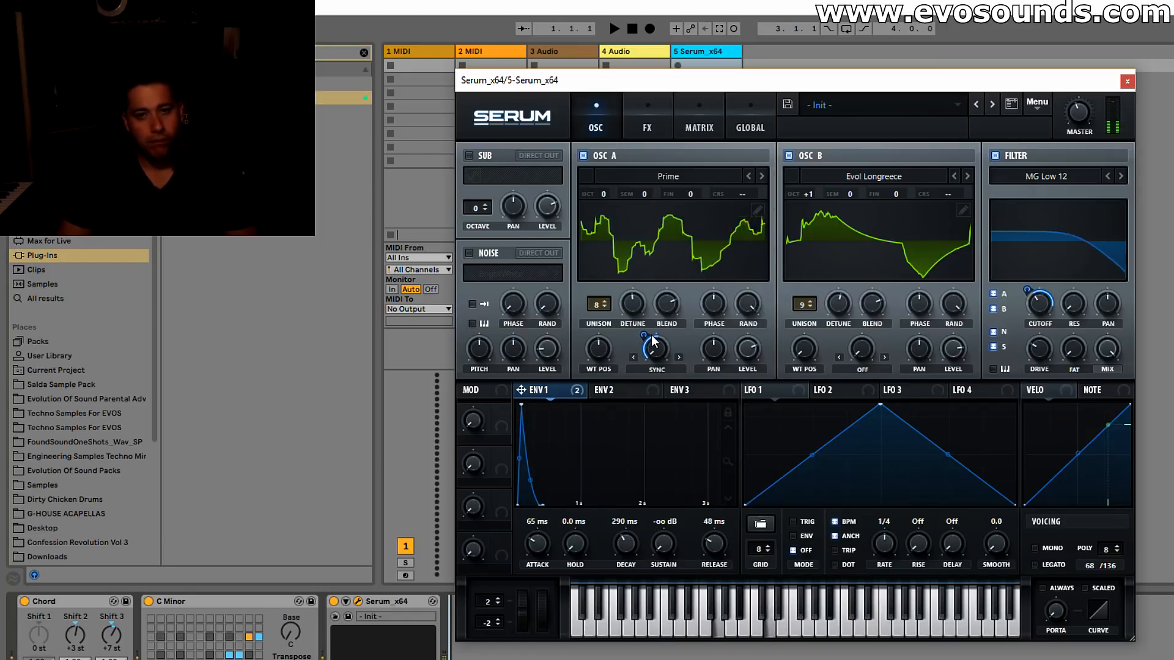
pyautogui.moveTo(570, 385); pyautogui.dragTo(607, 353)
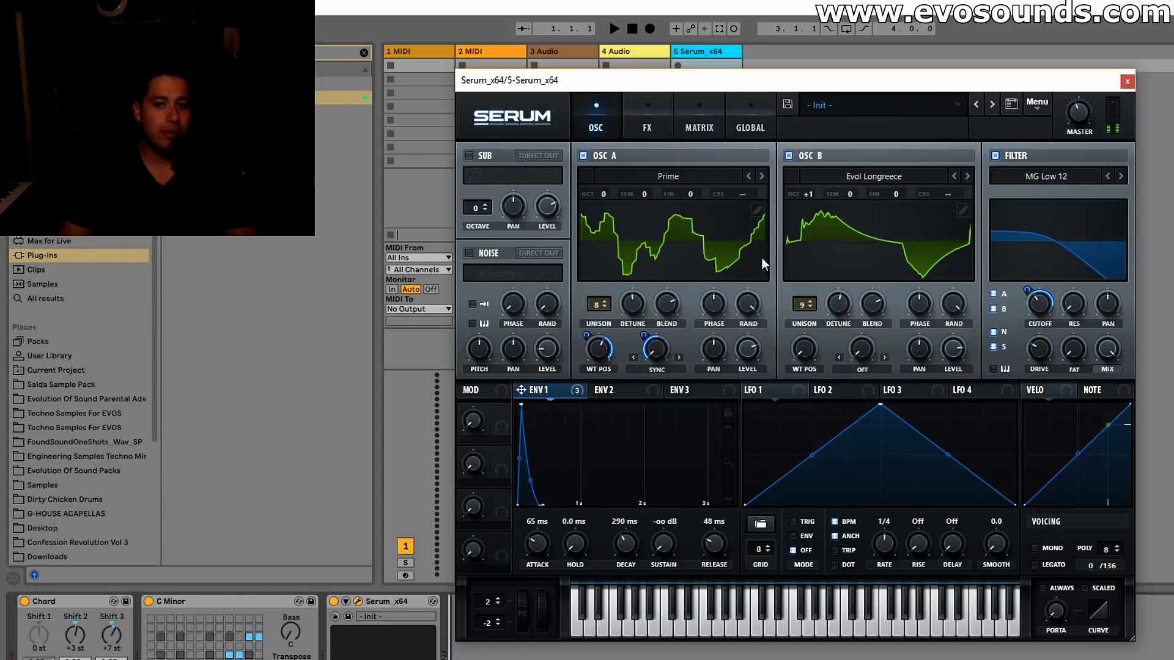
# Set oscillator B's warp mode to Bend +/- and modulate its warp amount with envelope 1.
pyautogui.click(863, 359)
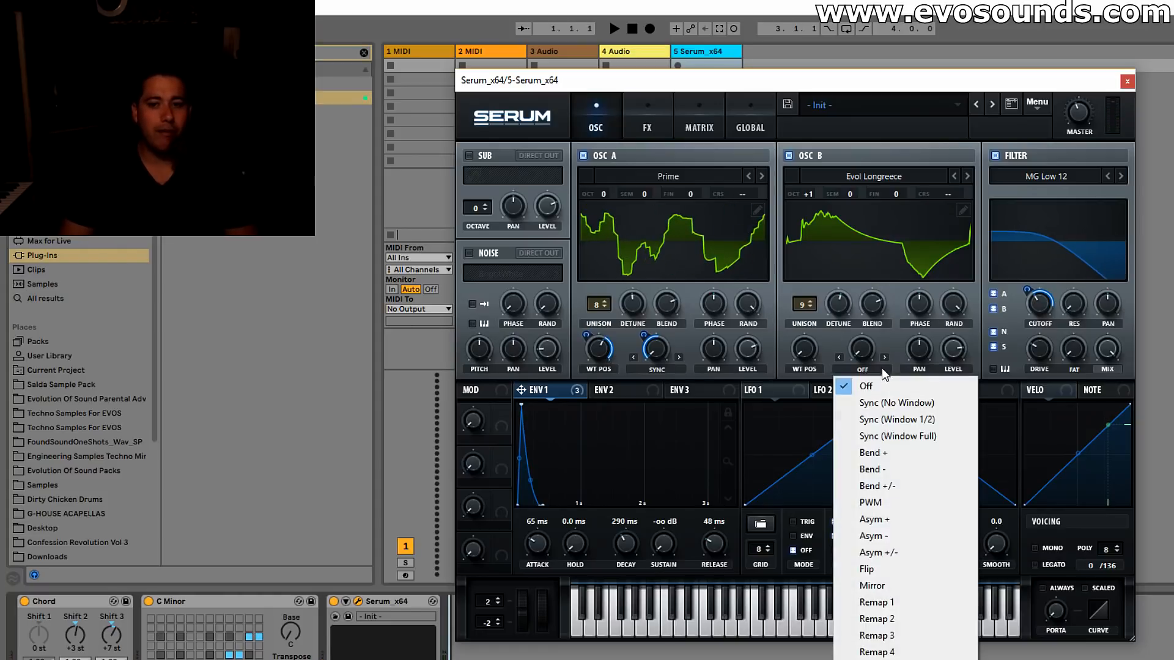
pyautogui.click(902, 487)
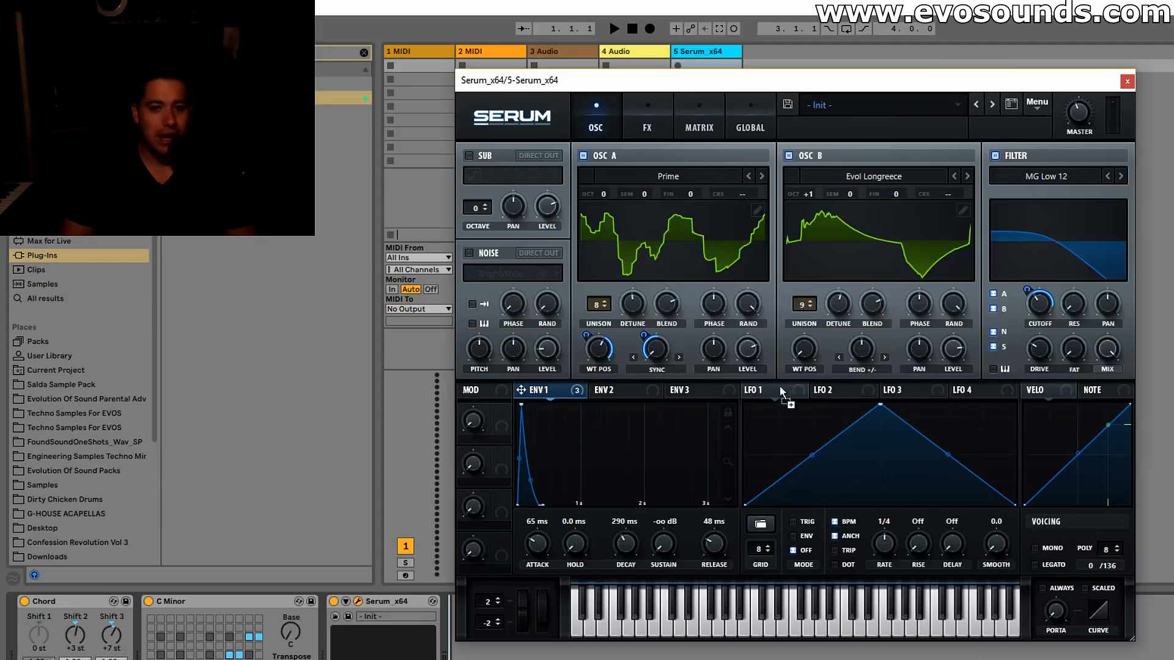
pyautogui.moveTo(1049, 350)
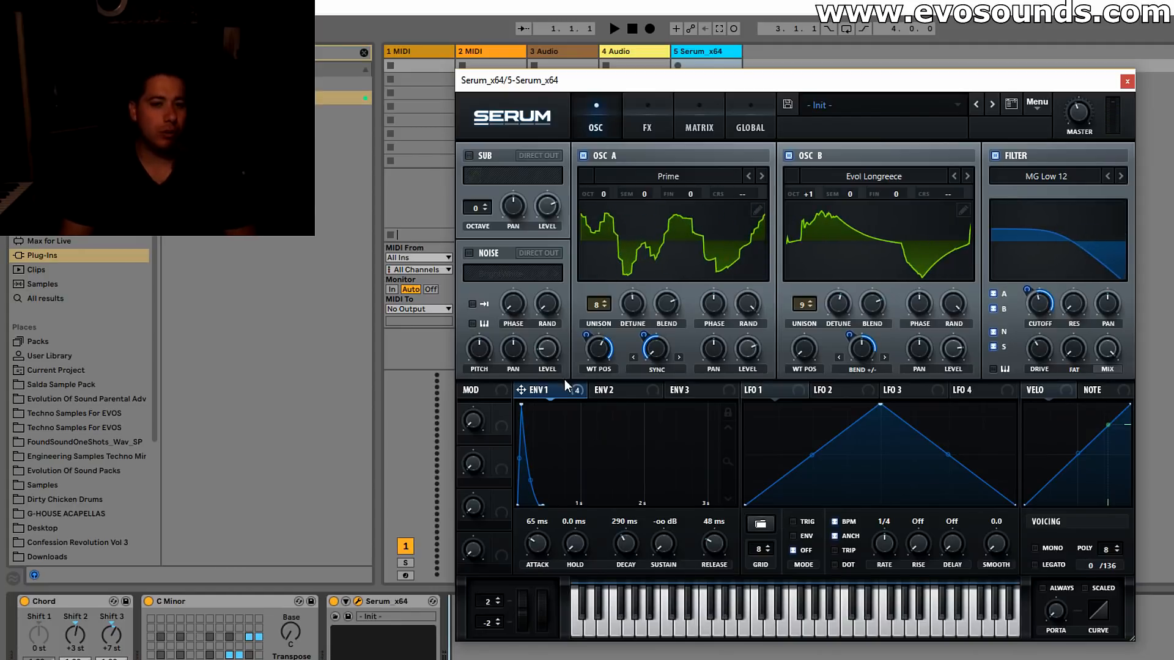
# Remove envelope 1's modulation assignments and set its attack to 0.0 ms and sustain to 0.0 dB.
pyautogui.moveTo(660, 546); pyautogui.dragTo(660, 532)
pyautogui.rightClick(542, 387)
pyautogui.click(612, 503)
pyautogui.moveTo(533, 543); pyautogui.dragTo(533, 574)
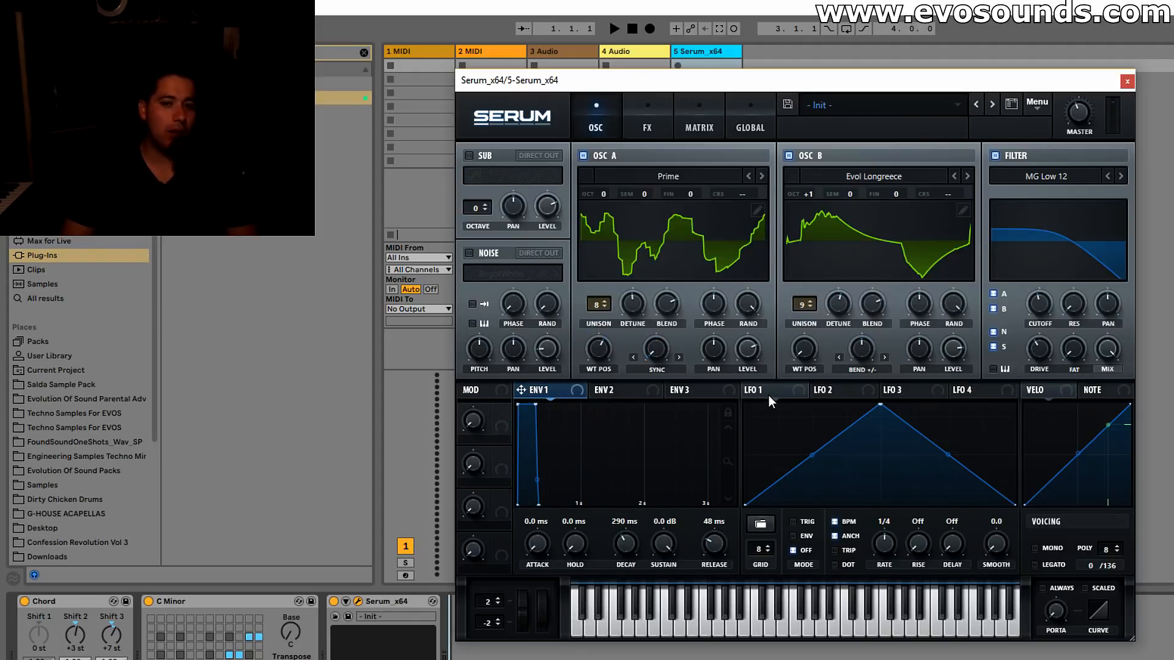
# Assign LFO 1 to the levels of oscillators A and B and to the lowered filter cutoff.
pyautogui.moveTo(933, 354); pyautogui.dragTo(911, 410)
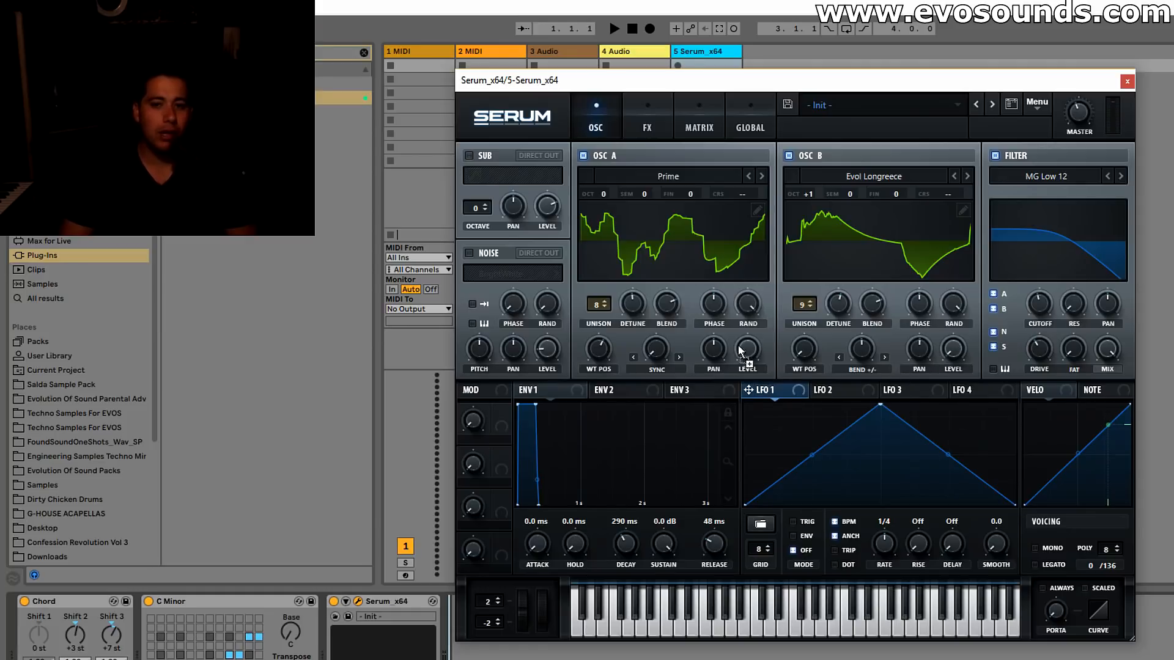
pyautogui.moveTo(1042, 309); pyautogui.dragTo(1031, 324)
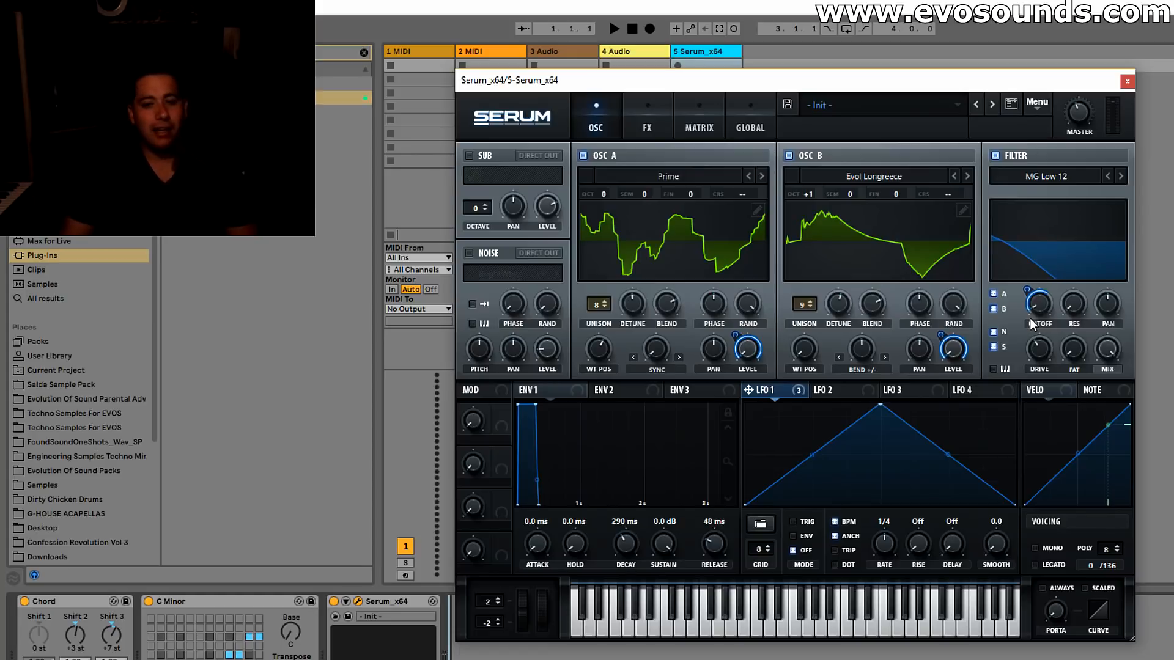
# Shift LFO 1's peak close to the start for a long falling slope and set its mode to Trig.
pyautogui.moveTo(879, 405); pyautogui.dragTo(770, 395)
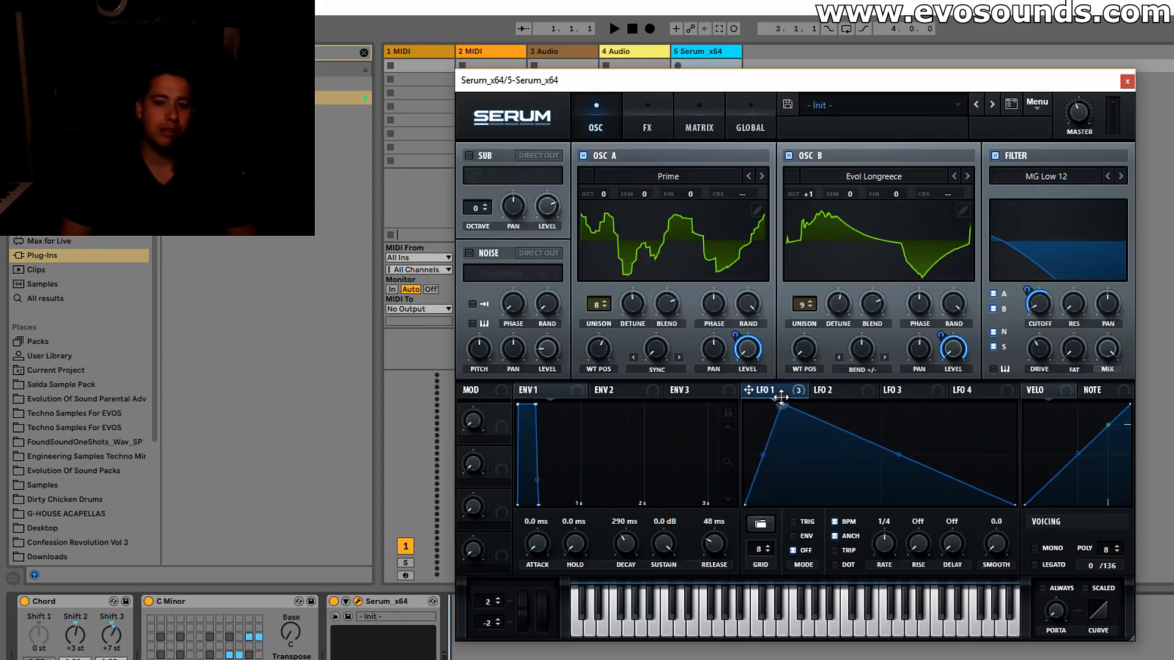
pyautogui.click(793, 536)
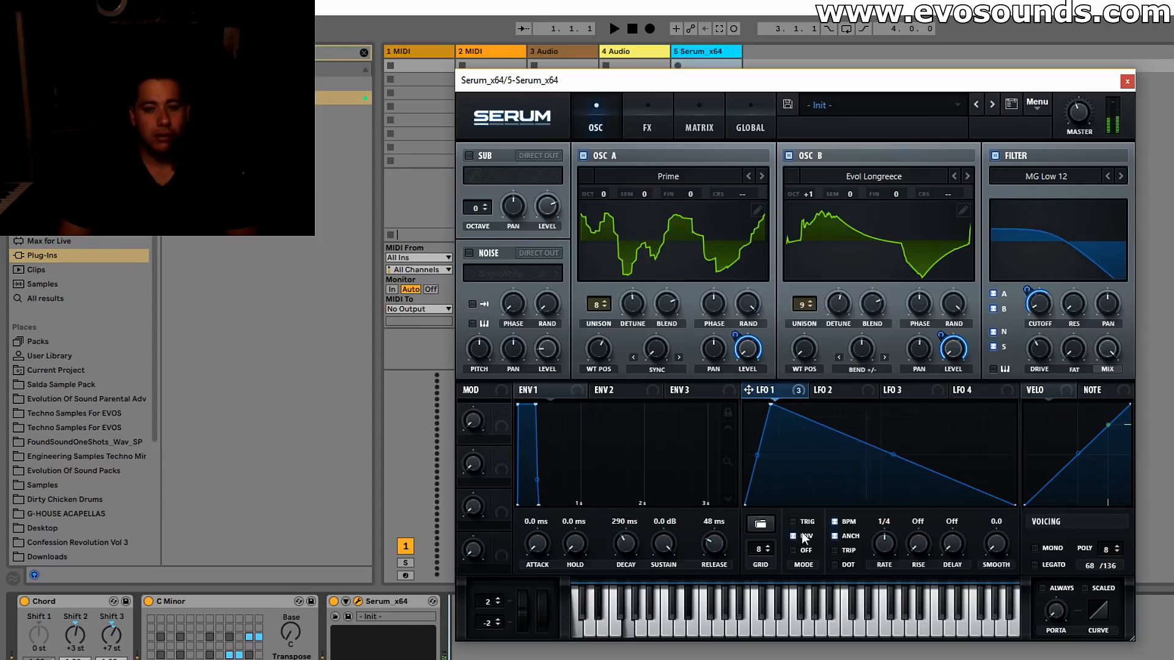
pyautogui.click(800, 522)
# Try LFO 1 at tempo-synced rates of 1/16, 1/8 and 1/4.
pyautogui.moveTo(890, 528); pyautogui.dragTo(892, 524)
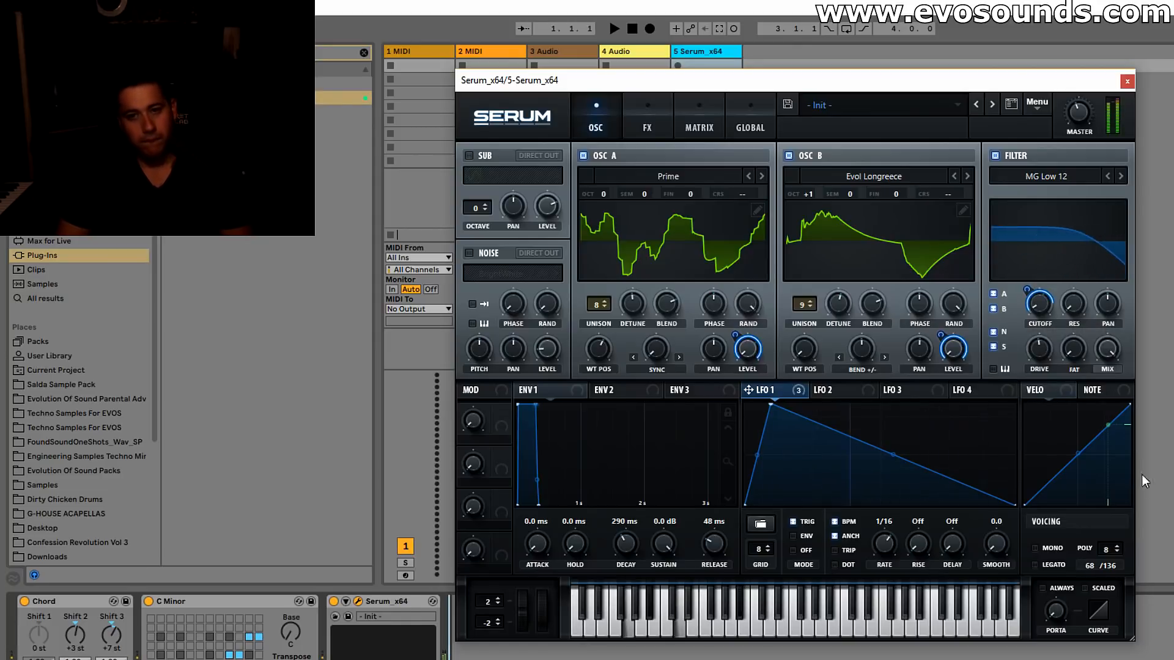
pyautogui.moveTo(884, 538); pyautogui.dragTo(875, 542)
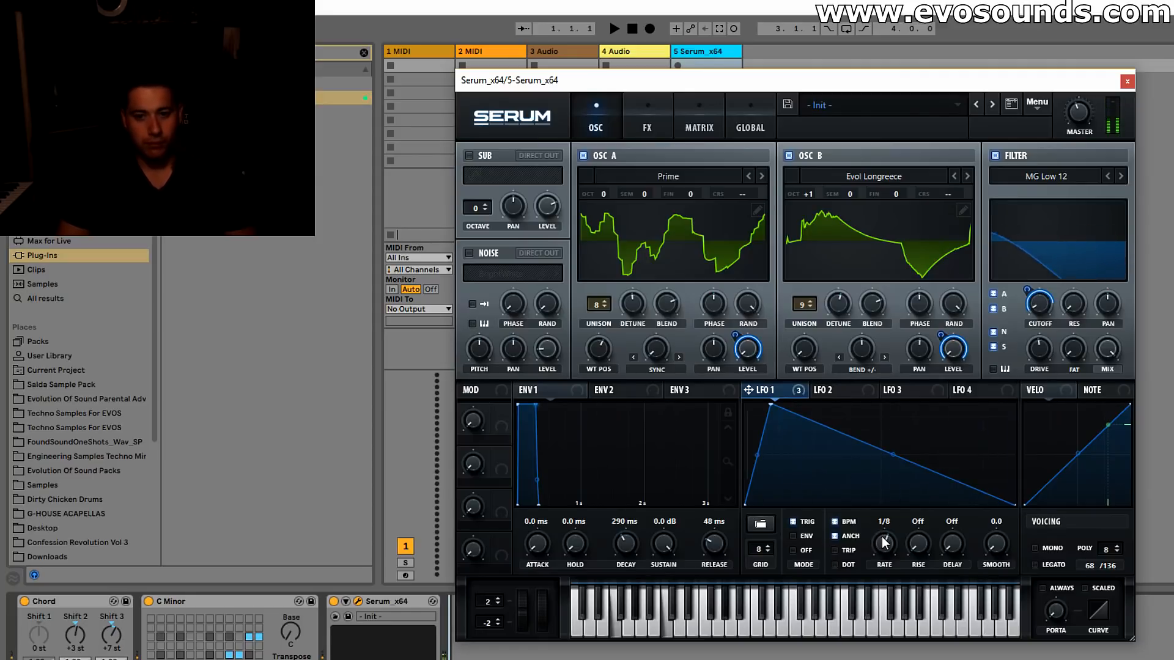
pyautogui.moveTo(887, 533); pyautogui.dragTo(880, 542)
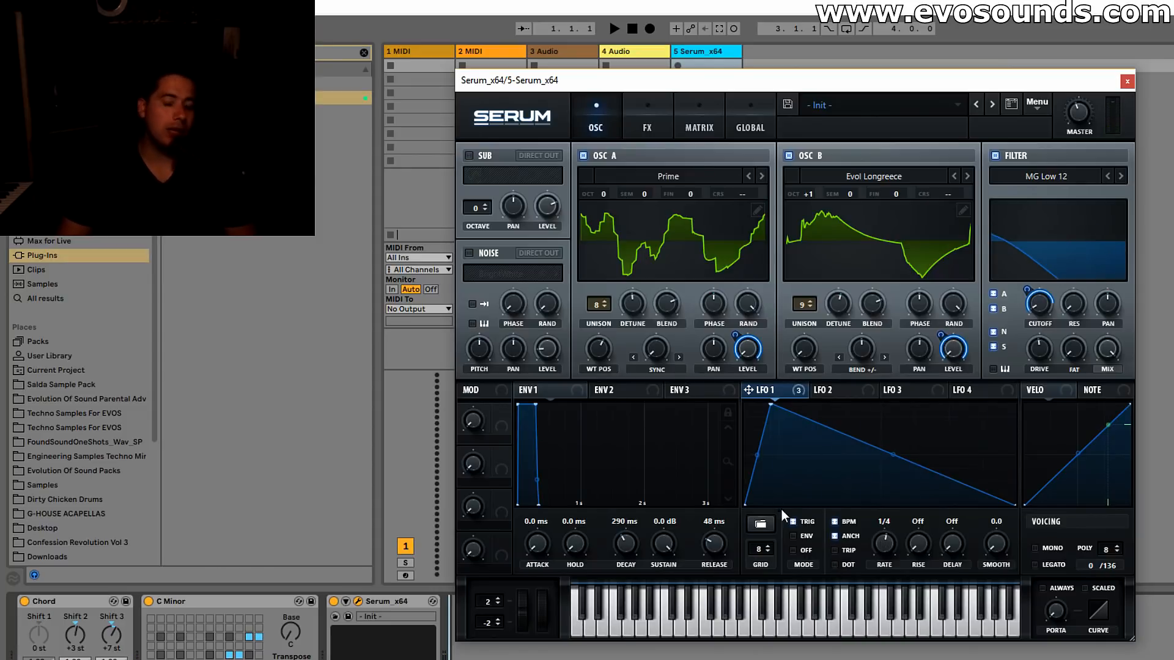
# Unsync LFO 1 from tempo at 0.6 Hz and modulate its rate by 38 with envelope 2, using a 2.69 s decay.
pyautogui.click(835, 522)
pyautogui.moveTo(896, 541); pyautogui.dragTo(886, 547)
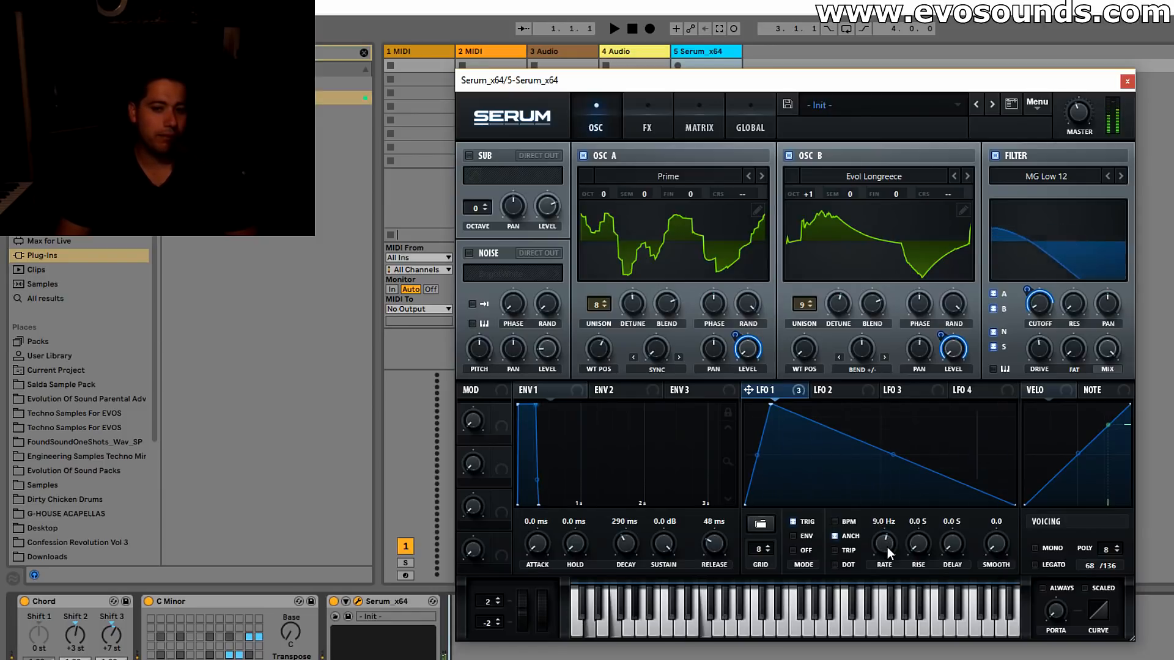
pyautogui.click(608, 391)
pyautogui.moveTo(665, 541); pyautogui.dragTo(665, 581)
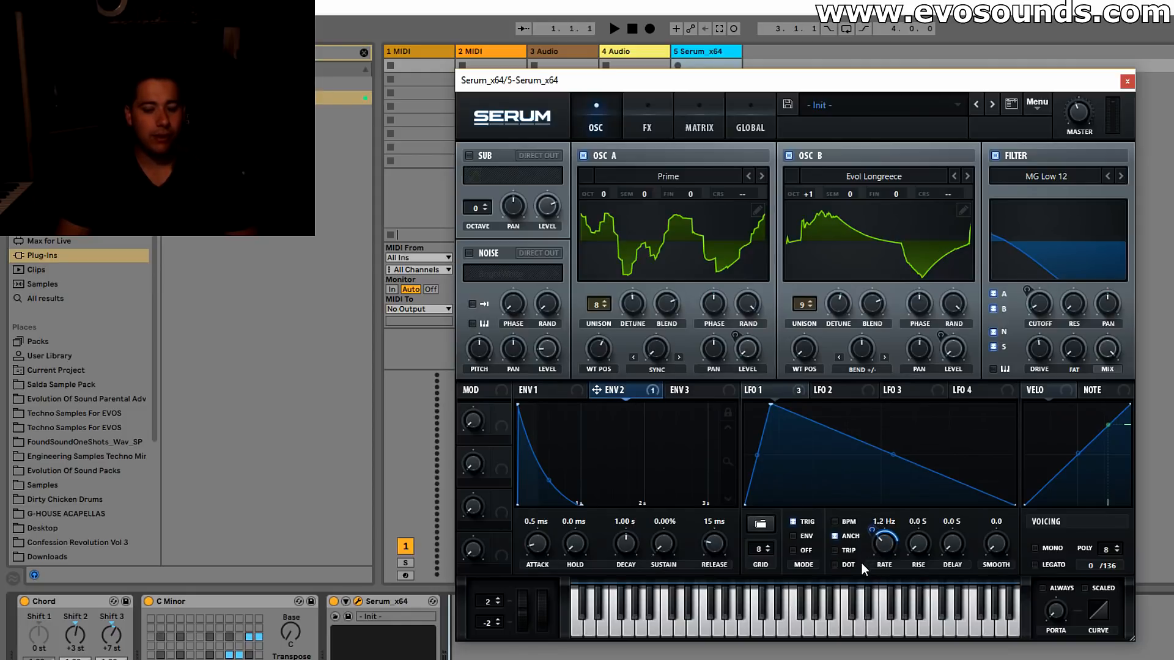
pyautogui.moveTo(873, 533); pyautogui.dragTo(872, 530)
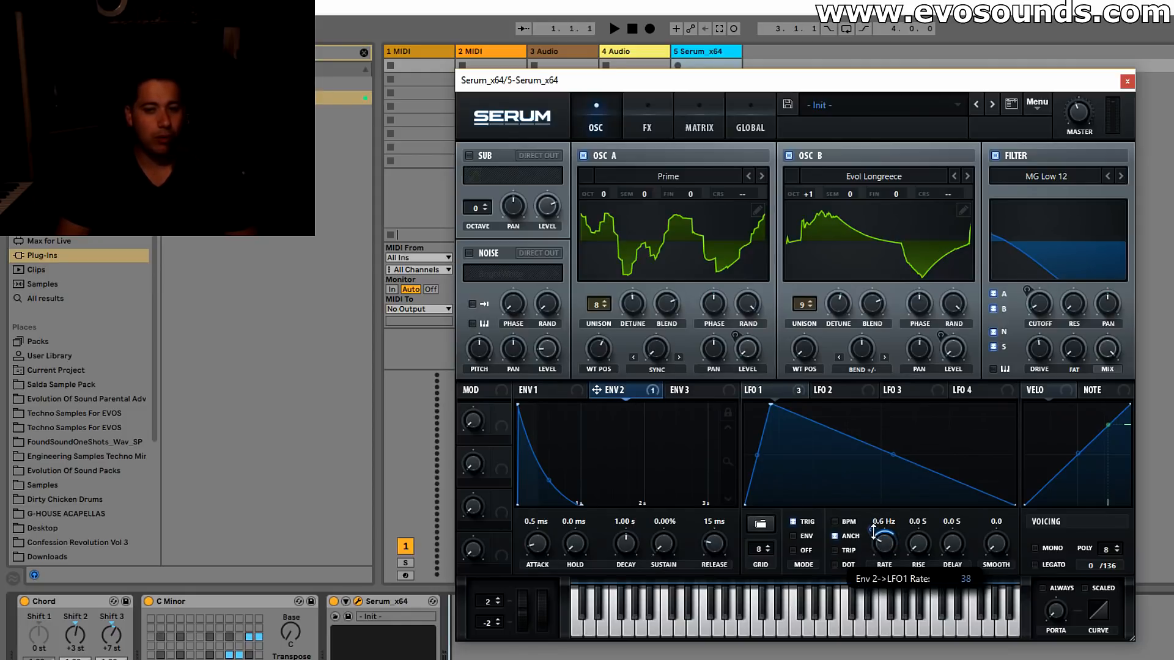
pyautogui.moveTo(625, 543); pyautogui.dragTo(680, 546)
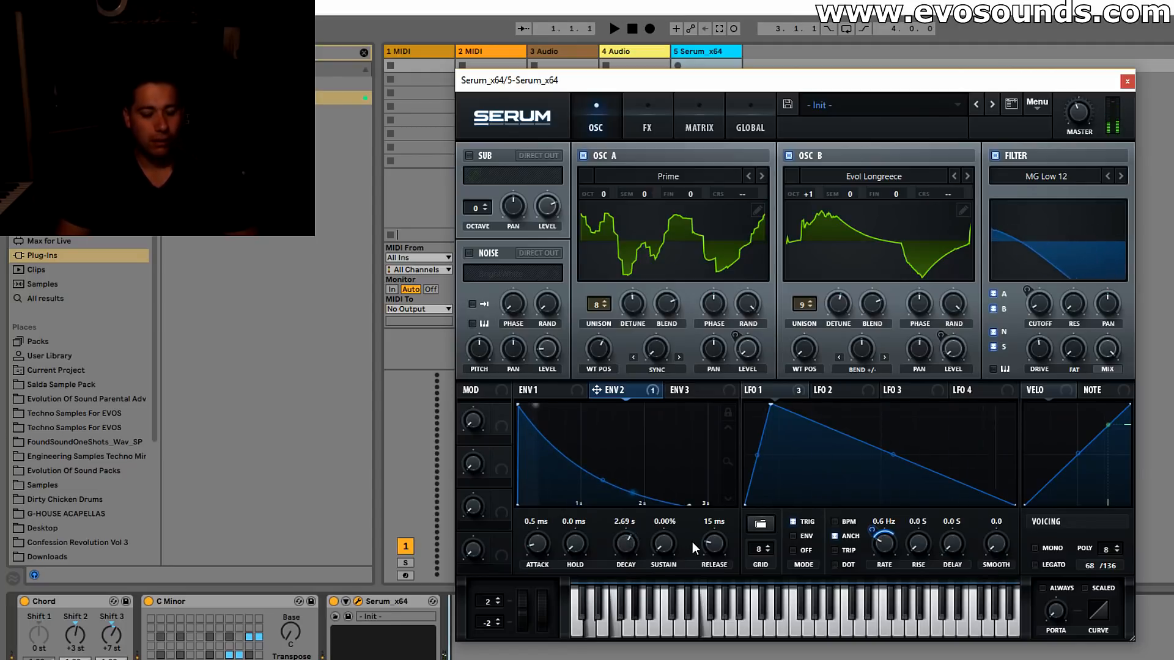
# Modulate the coarse pitch of both oscillators with envelope 3 and shorten its decay to 494 ms.
pyautogui.click(685, 391)
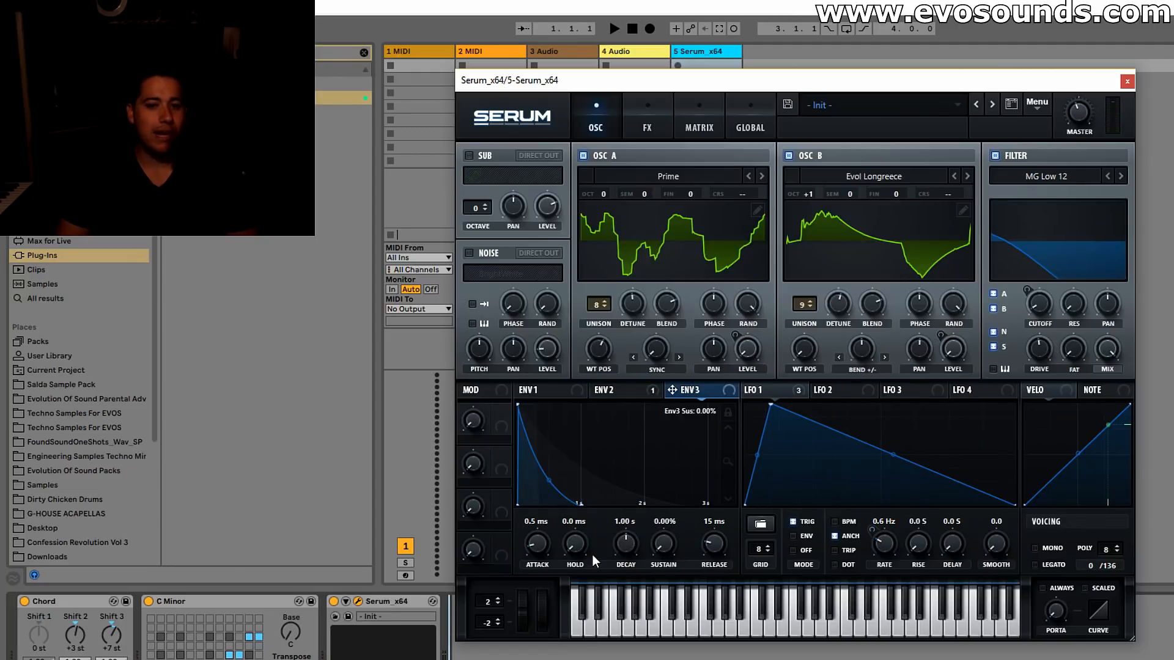
pyautogui.moveTo(762, 189); pyautogui.dragTo(762, 202)
pyautogui.moveTo(953, 197); pyautogui.dragTo(943, 241)
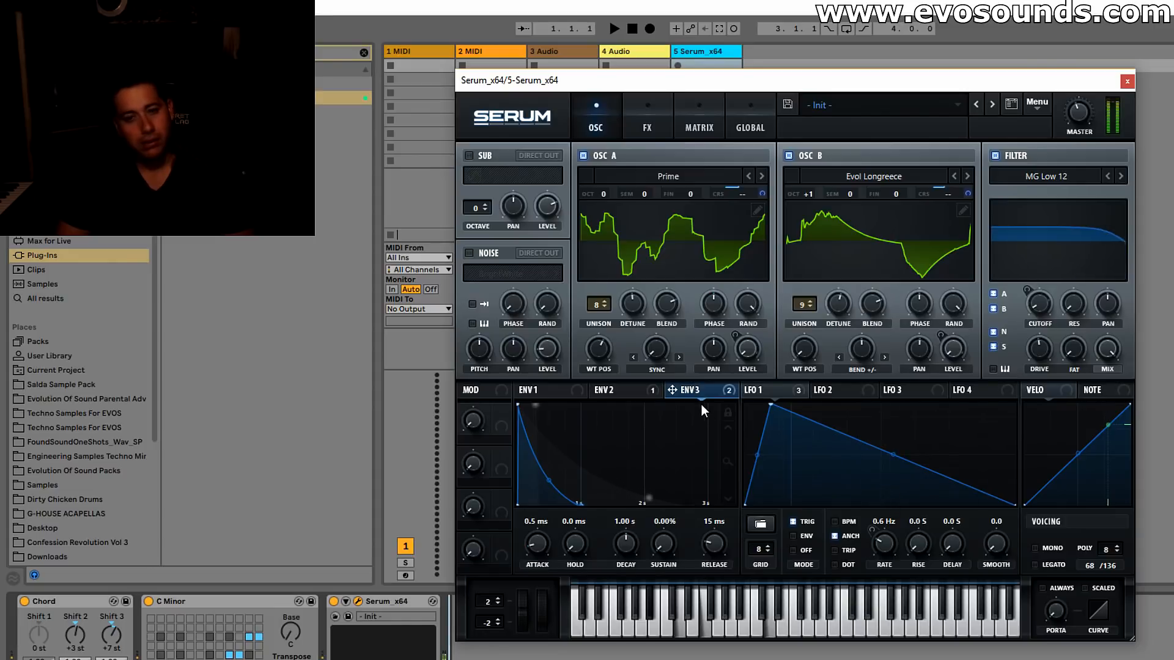
pyautogui.moveTo(625, 548); pyautogui.dragTo(620, 552)
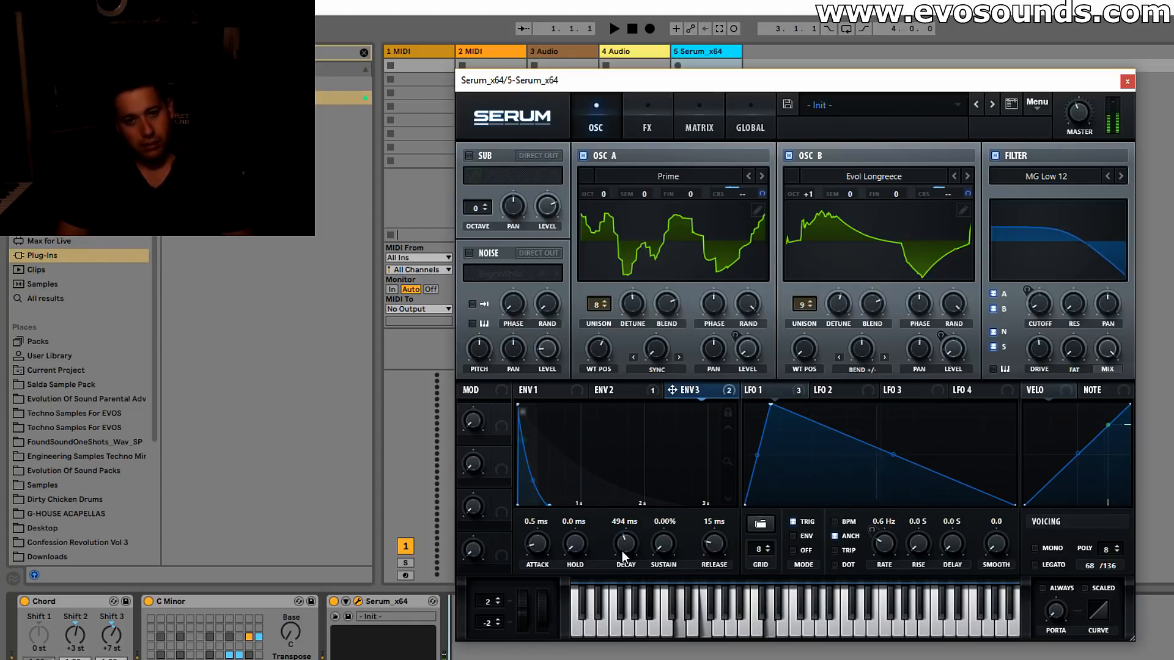
# Raise LFO 1's rate to 2.4 Hz and turn oscillator A's warp mode off.
pyautogui.moveTo(889, 548); pyautogui.dragTo(897, 536)
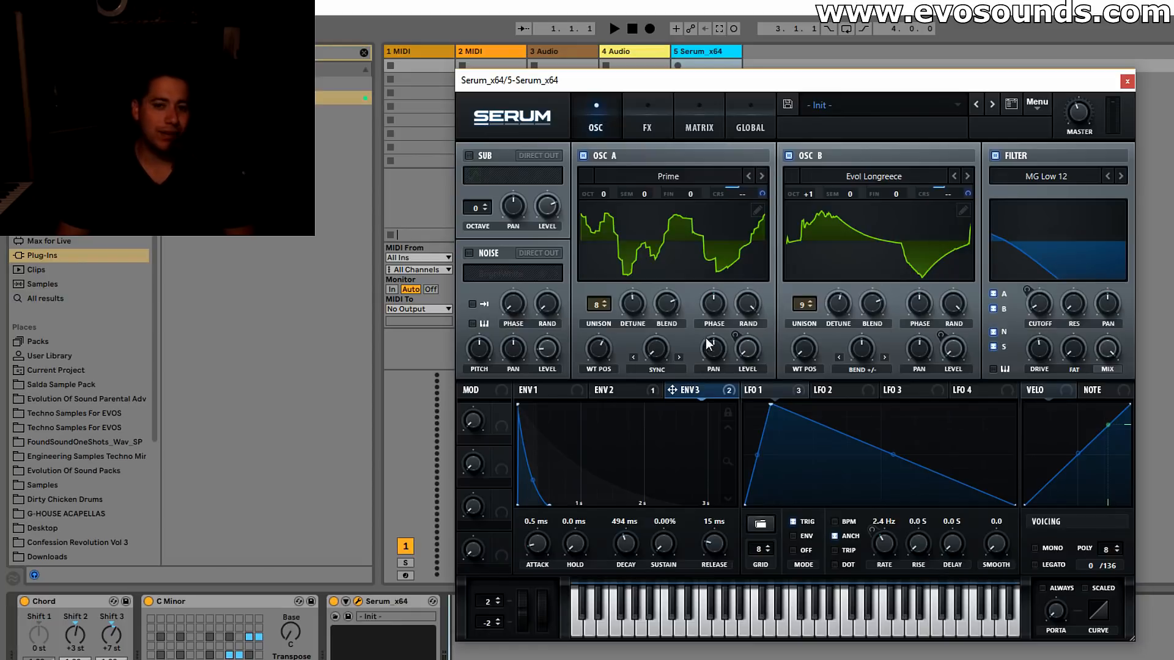
pyautogui.click(666, 371)
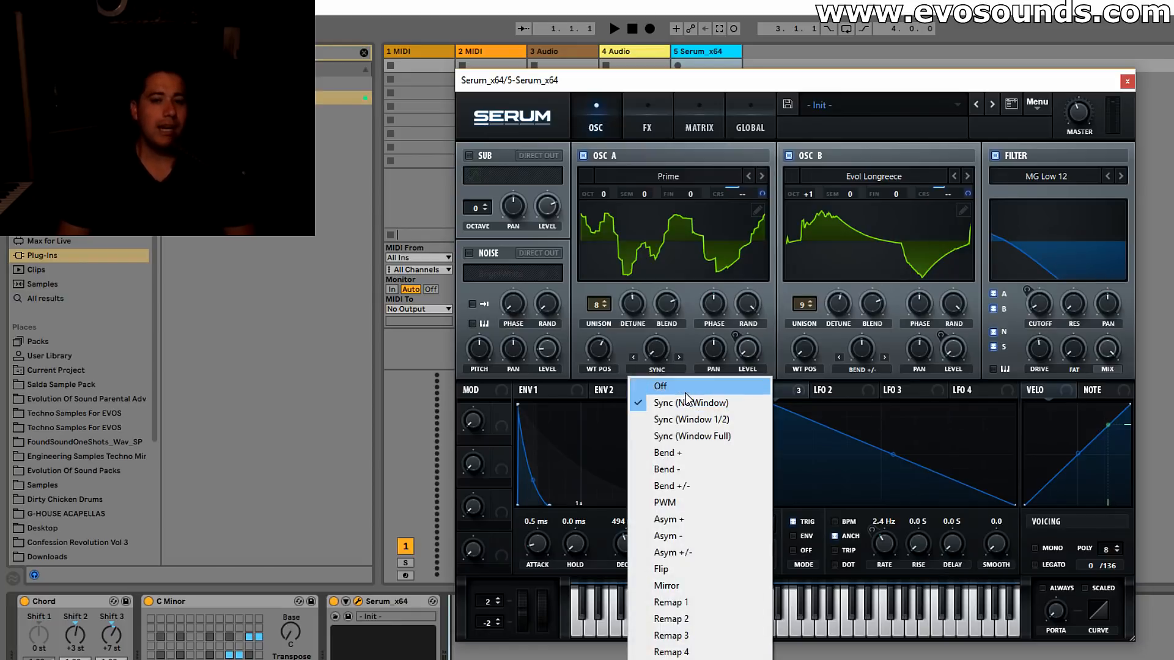
pyautogui.click(691, 382)
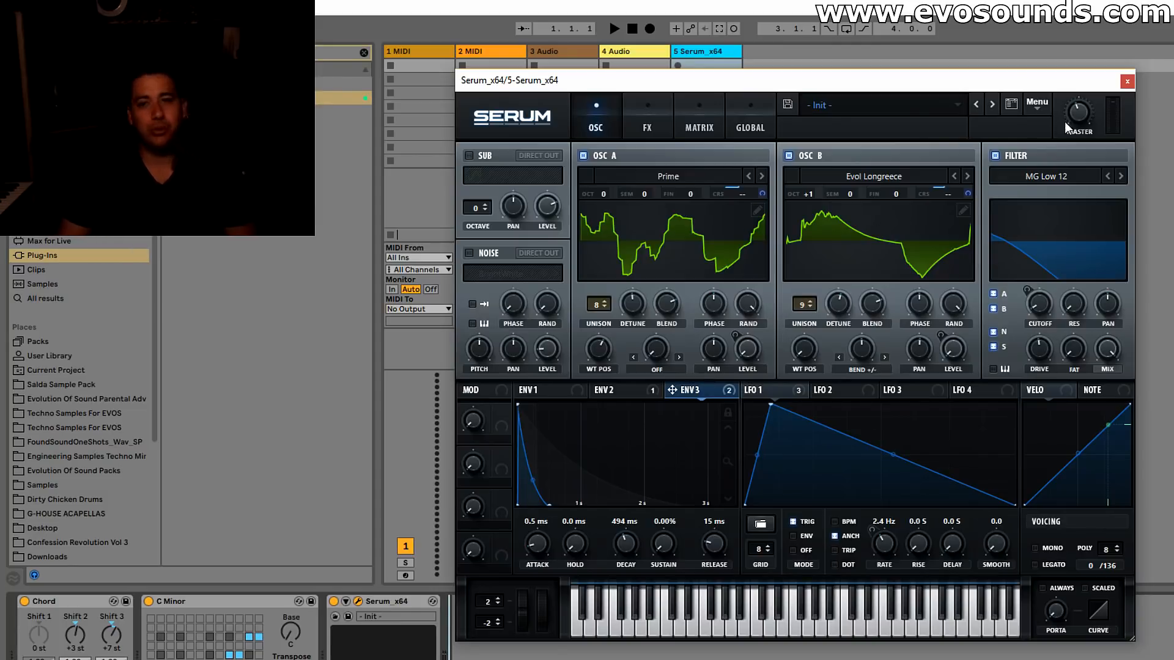
pyautogui.click(1046, 175)
pyautogui.moveTo(1044, 244)
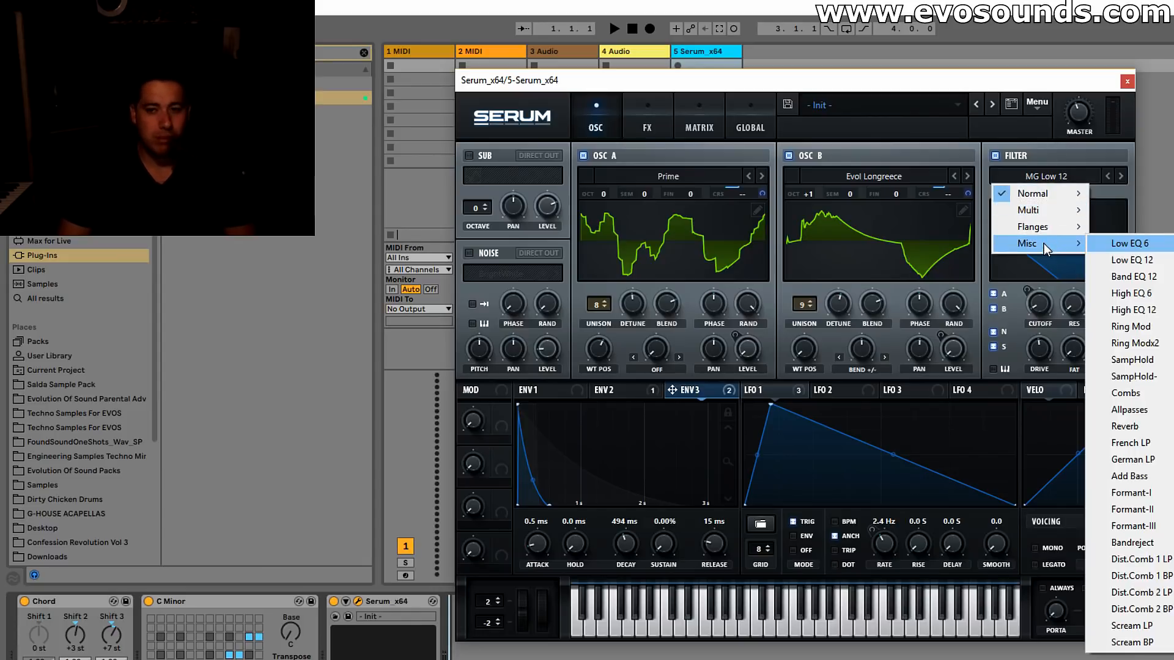
pyautogui.click(679, 122)
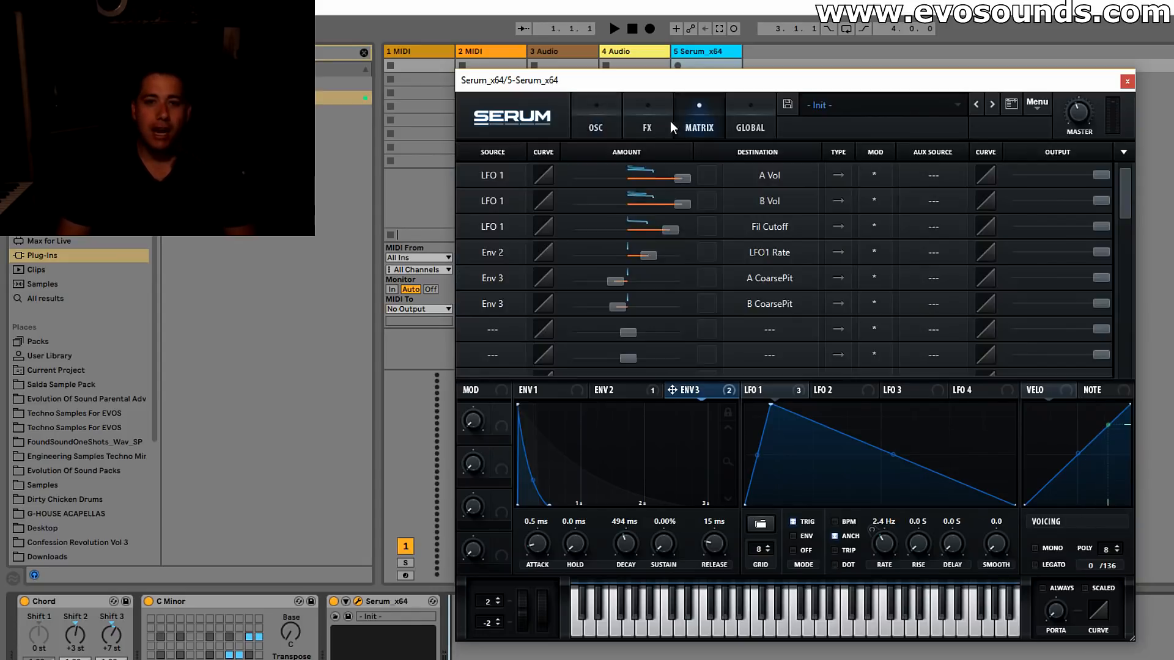
# Enable the Distortion effect in Downsample mode and adjust its drive and mix.
pyautogui.click(653, 122)
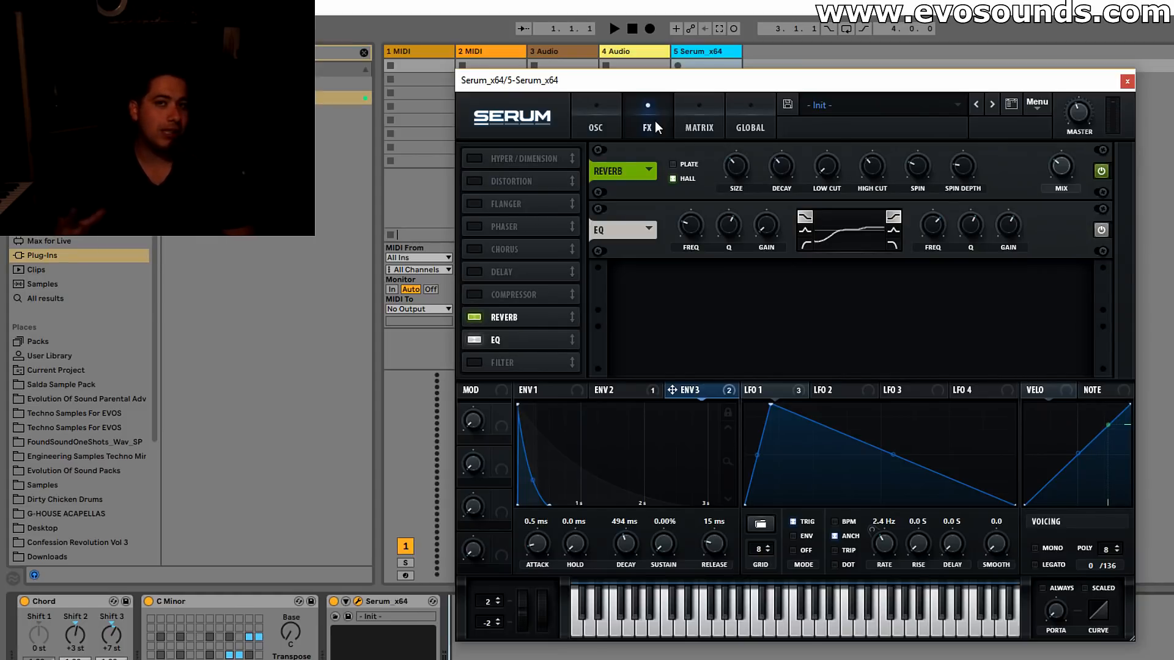
pyautogui.click(475, 181)
pyautogui.click(712, 172)
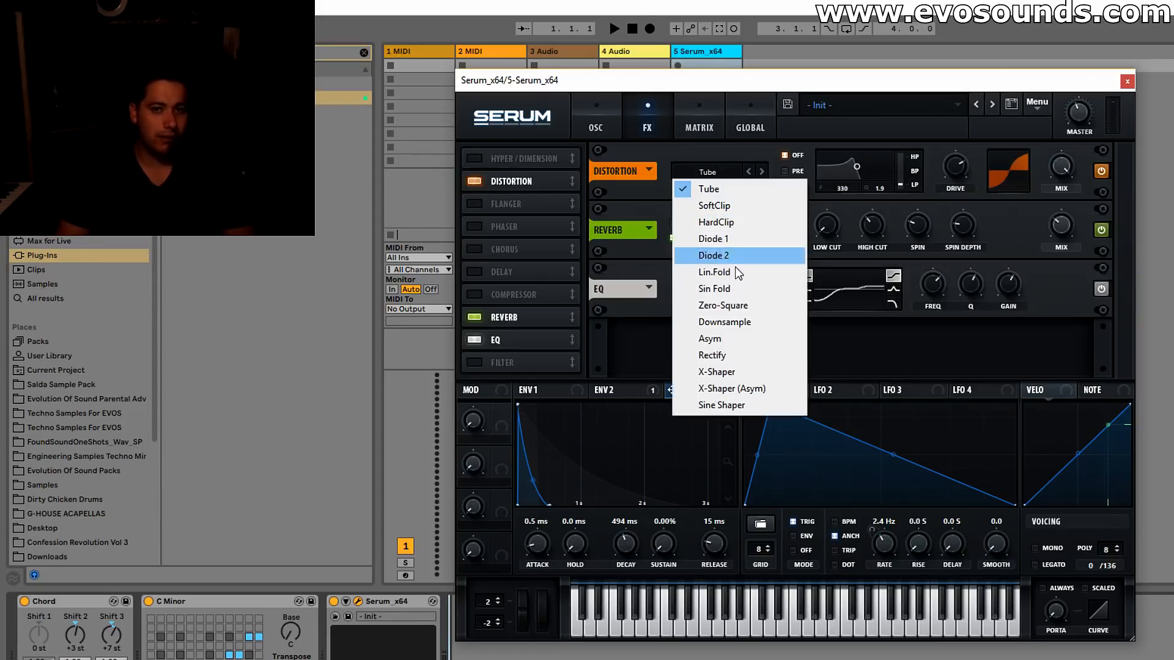
pyautogui.click(747, 321)
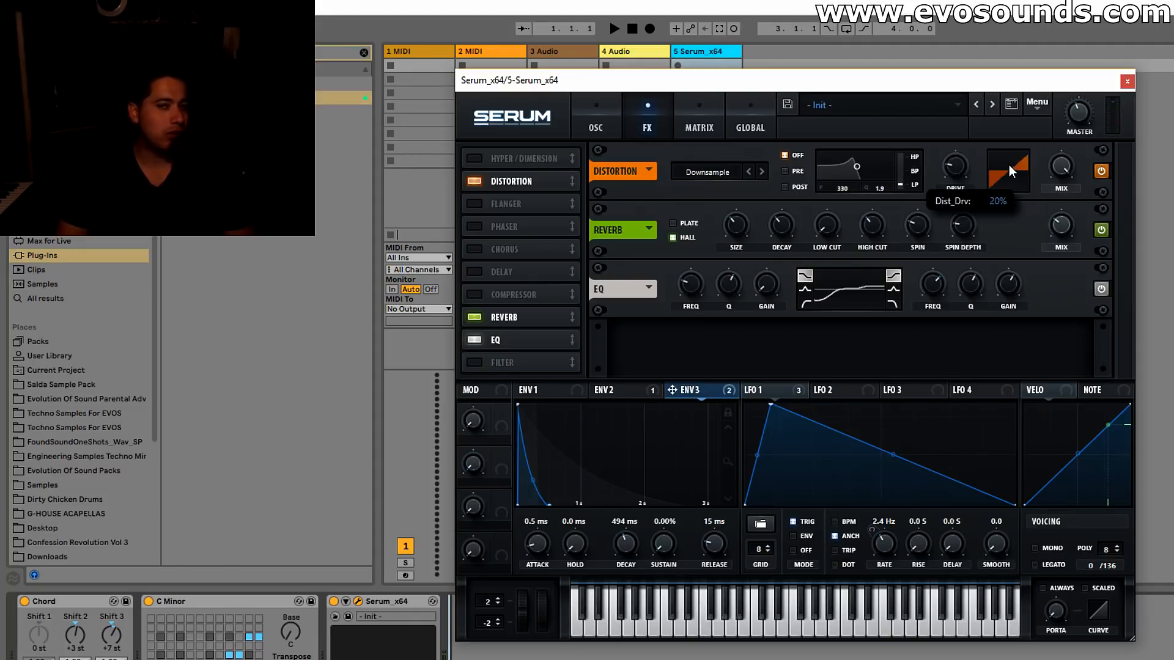
pyautogui.moveTo(1055, 167); pyautogui.dragTo(1084, 121)
pyautogui.moveTo(966, 166); pyautogui.dragTo(961, 163)
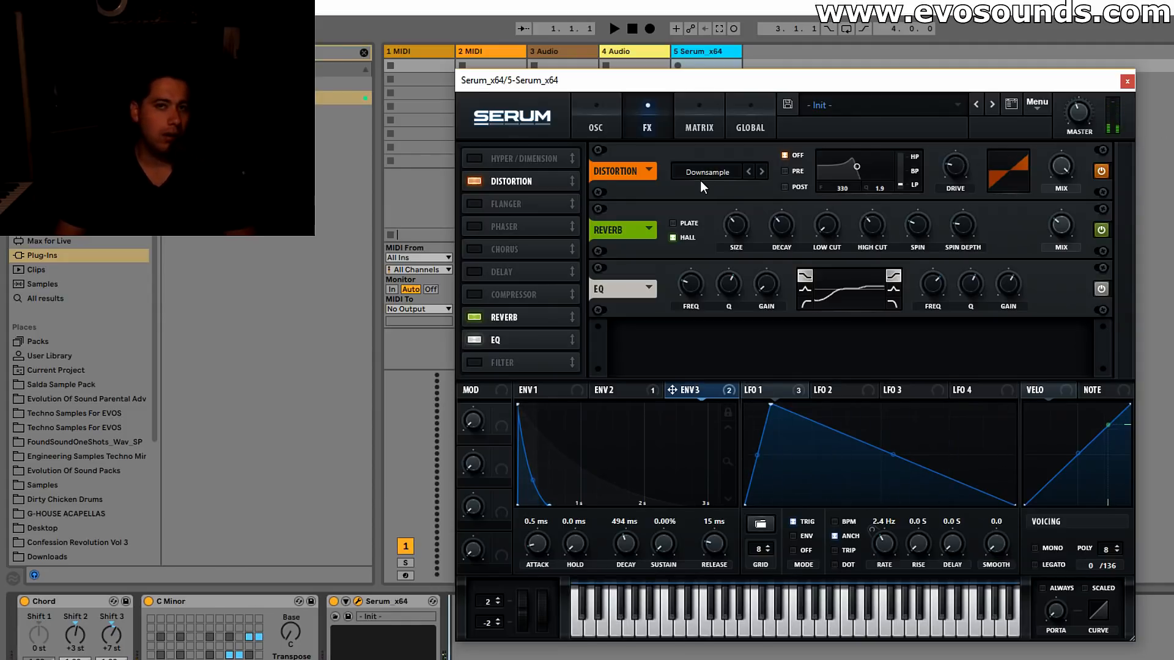
# Reset the synth to the Init preset to start a new patch.
pyautogui.click(595, 122)
pyautogui.click(1038, 104)
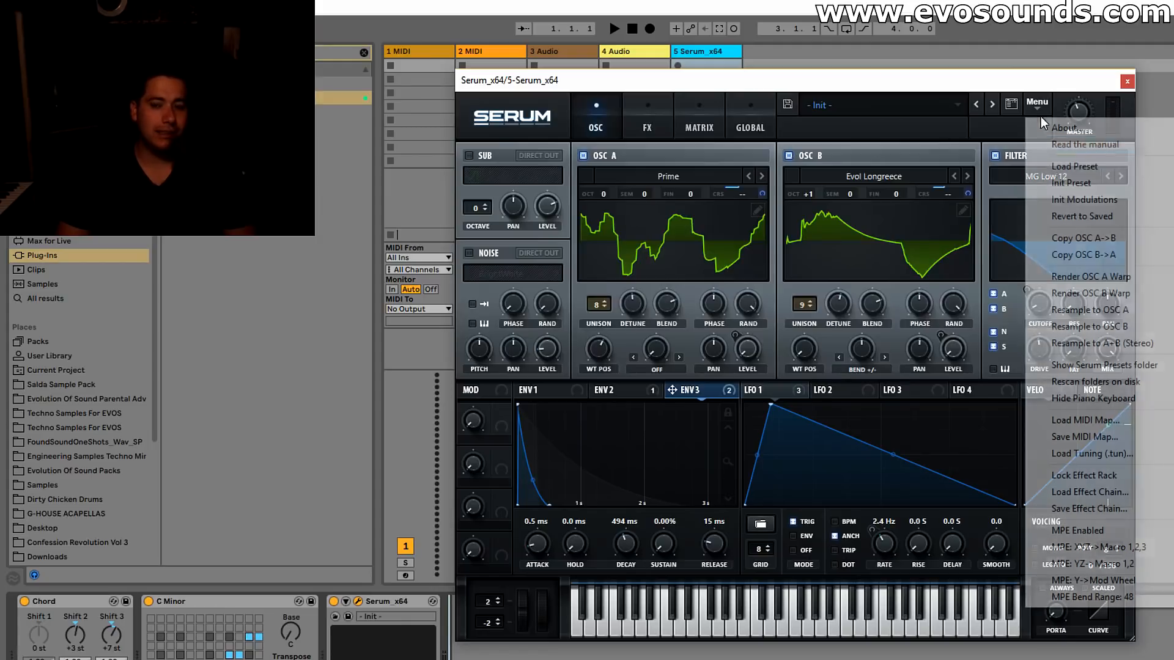
pyautogui.click(1080, 183)
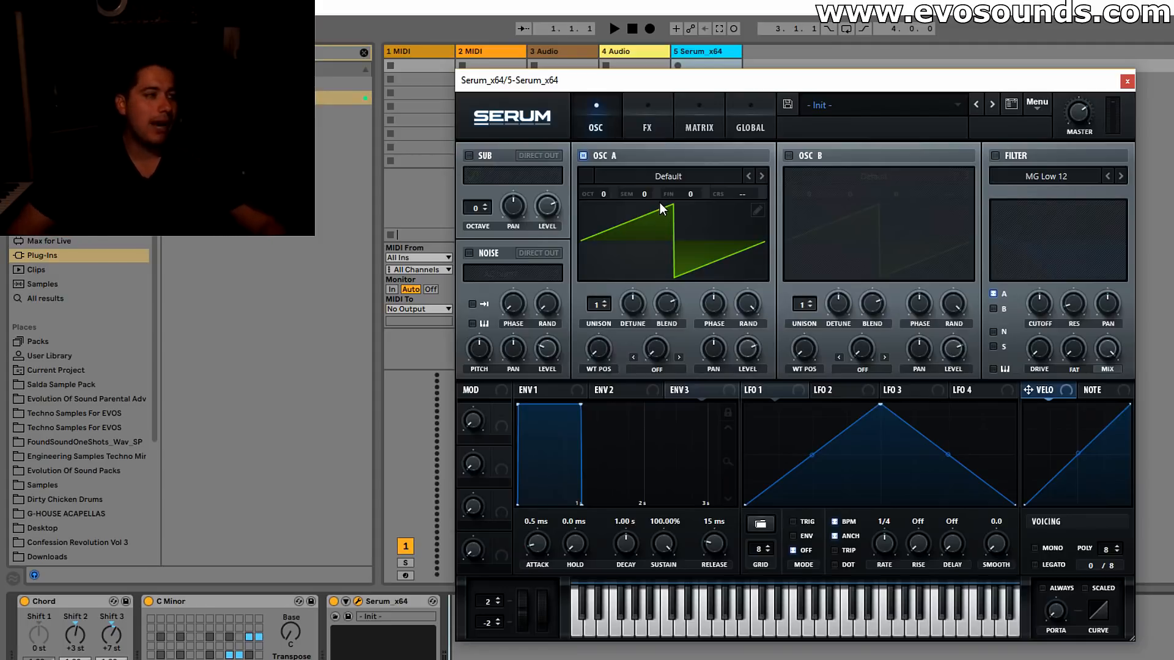
# Set envelope 1 to minimum sustain, a 1.29 s decay and a 764 ms release.
pyautogui.click(564, 388)
pyautogui.moveTo(658, 554); pyautogui.dragTo(625, 542)
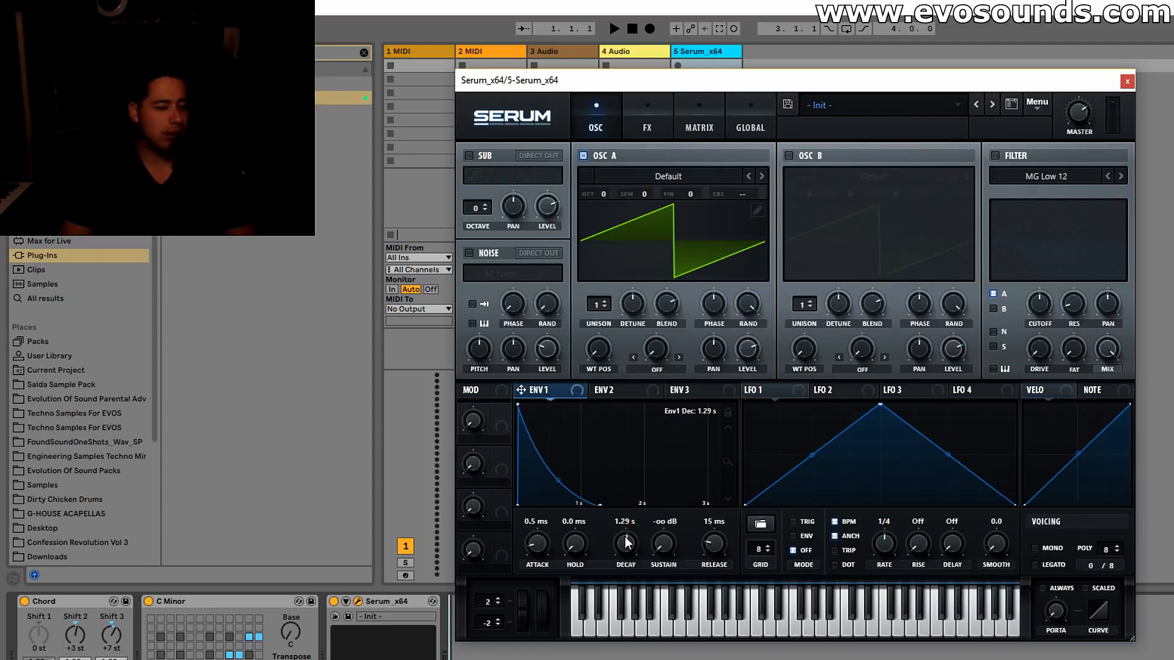
pyautogui.moveTo(728, 525); pyautogui.dragTo(733, 516)
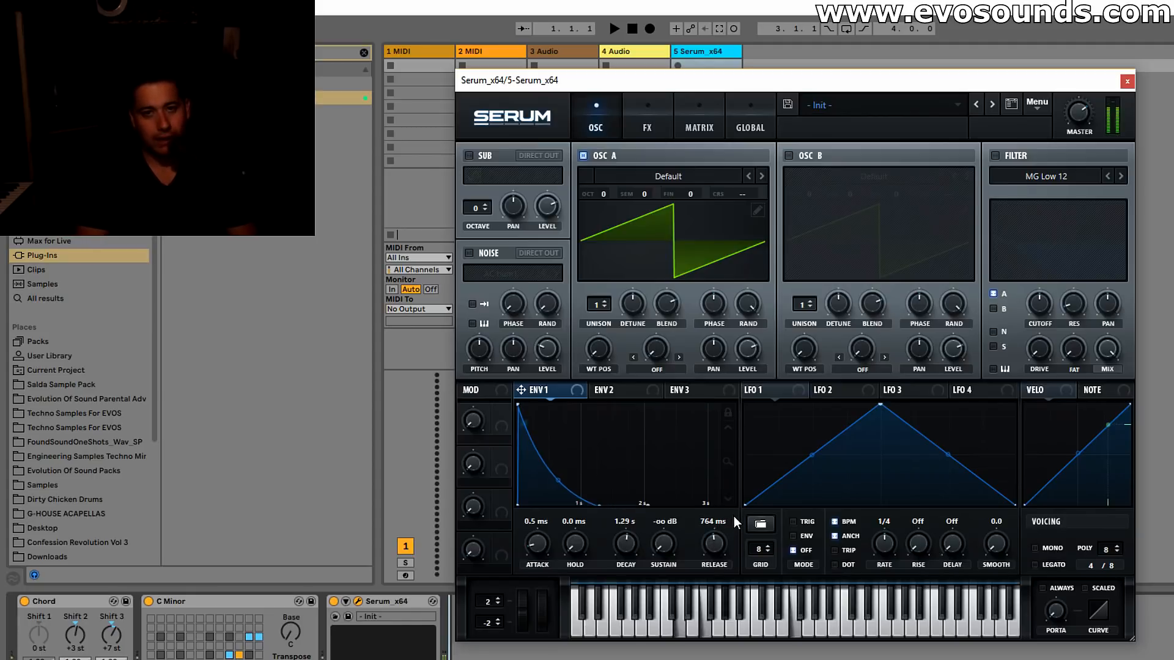
# Switch off the Chord and C Minor MIDI effects on the Serum track.
pyautogui.click(25, 601)
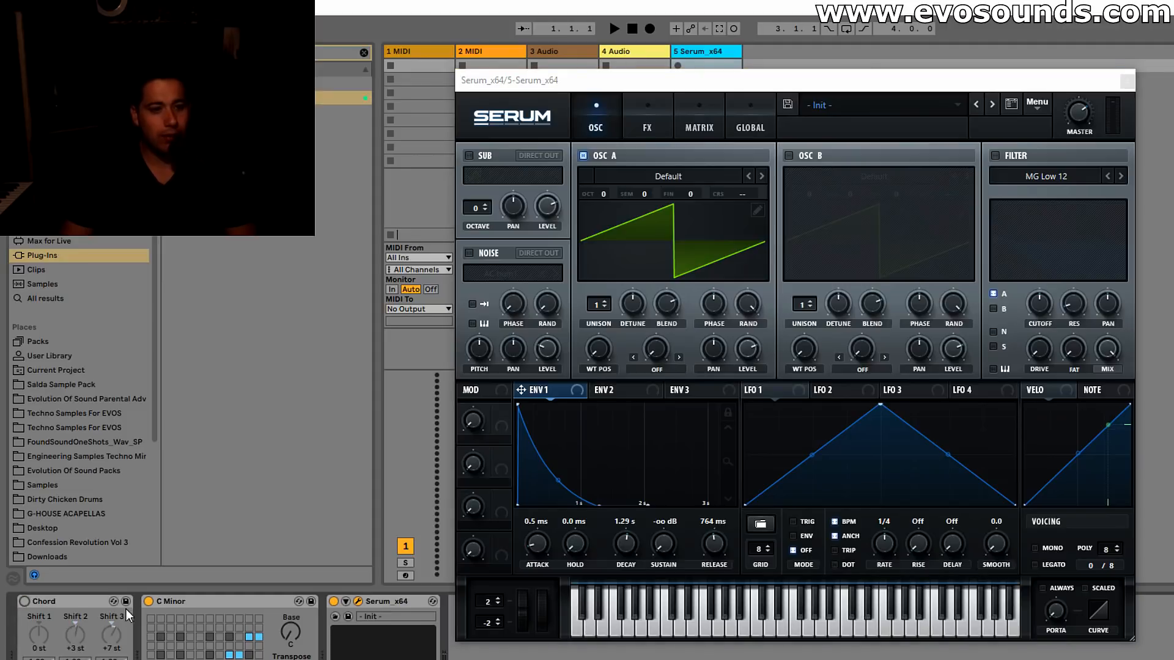
pyautogui.click(149, 609)
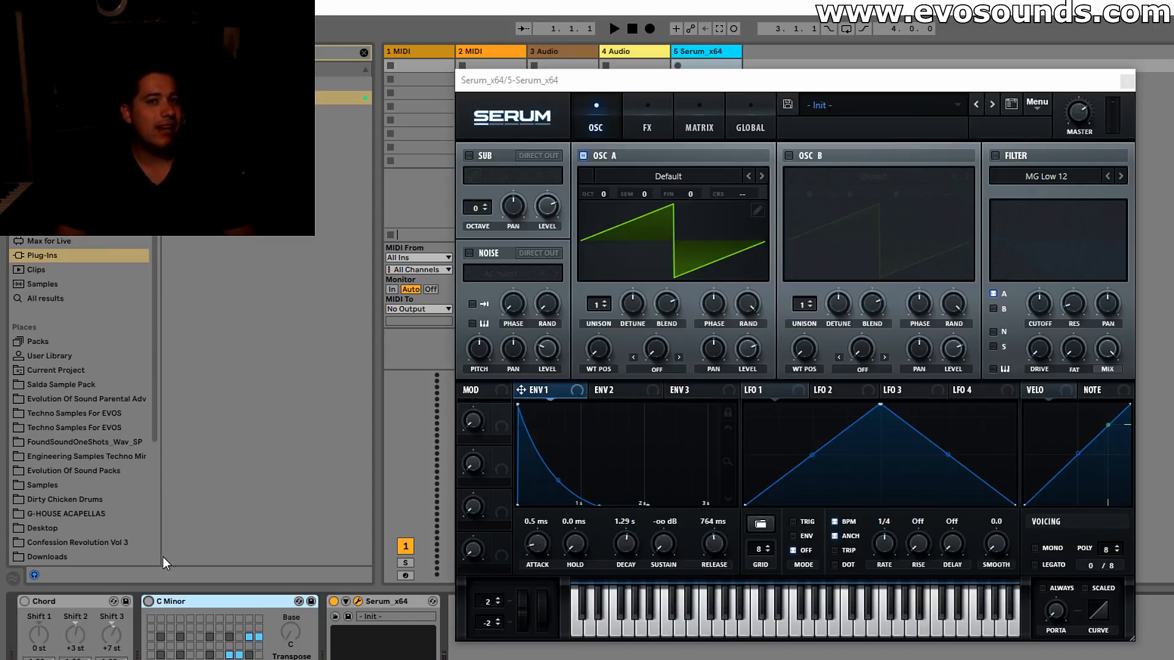
# Load the analog wavetable Analog_BD_Sin into oscillator A.
pyautogui.click(694, 178)
pyautogui.moveTo(690, 190)
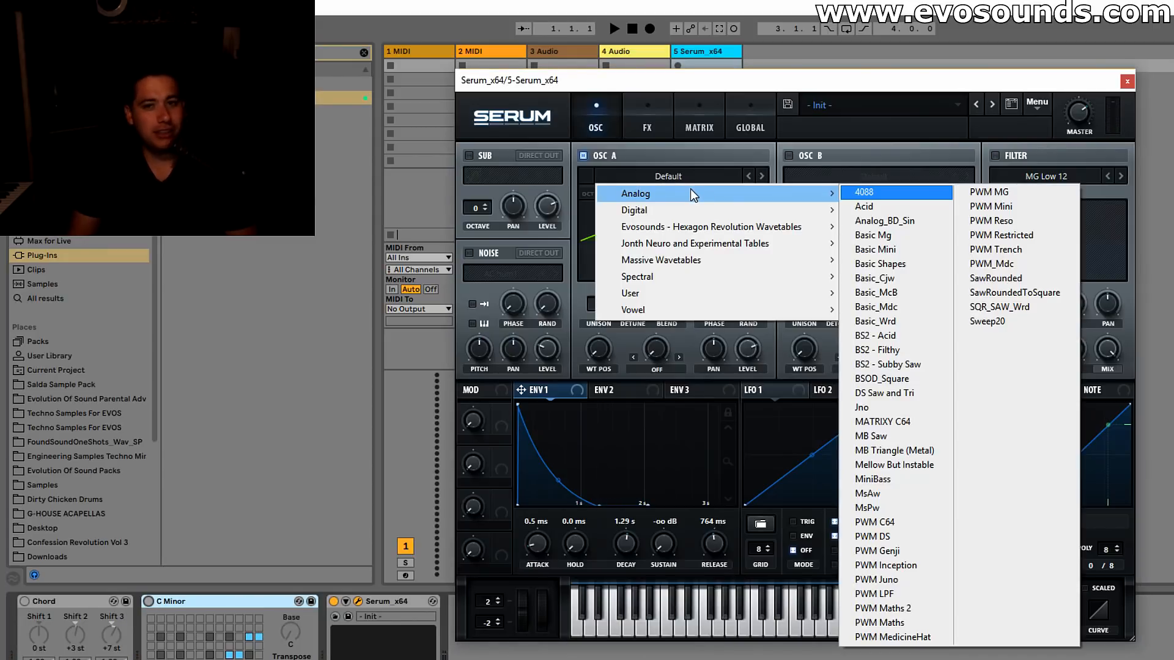
pyautogui.click(890, 220)
# Turn on oscillator B and load the analog wavetable Analog_BD_Sin into it.
pyautogui.click(788, 155)
pyautogui.click(850, 173)
pyautogui.moveTo(835, 194)
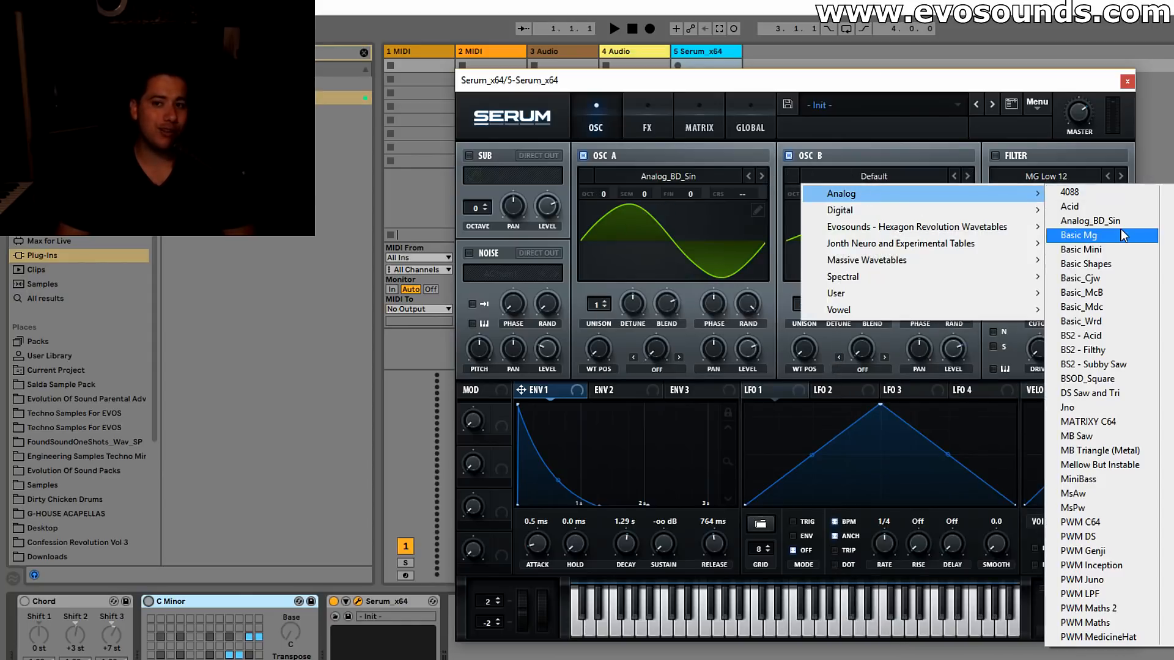
pyautogui.click(1121, 227)
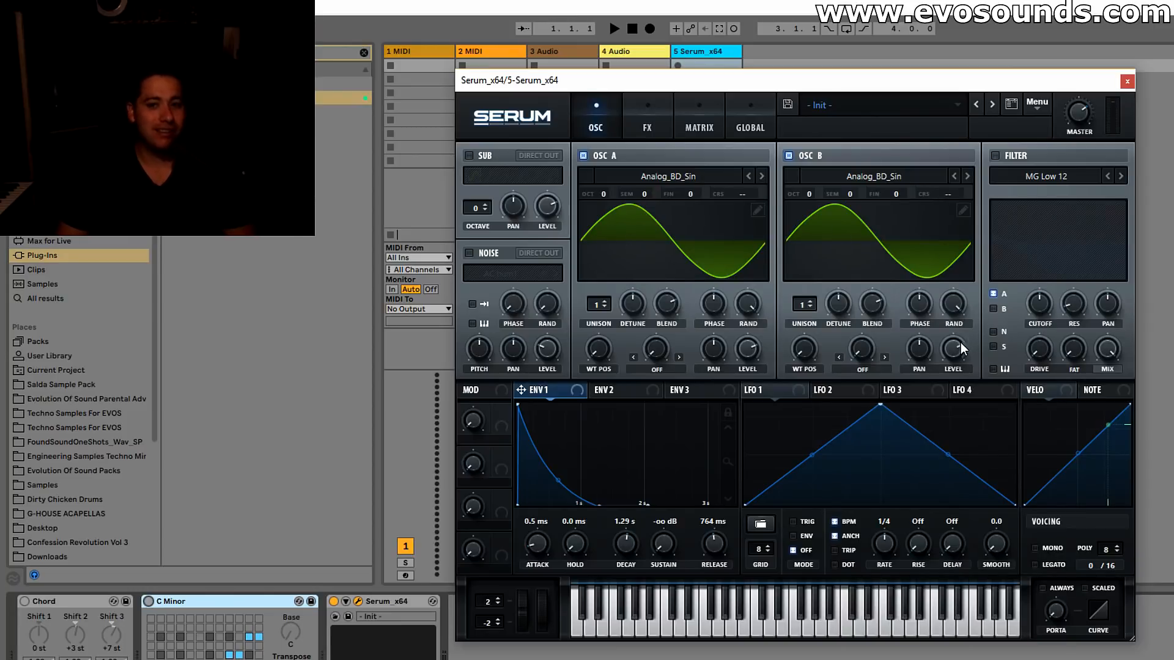
# Set oscillator A's warp mode to FM (From B).
pyautogui.click(656, 369)
pyautogui.click(681, 386)
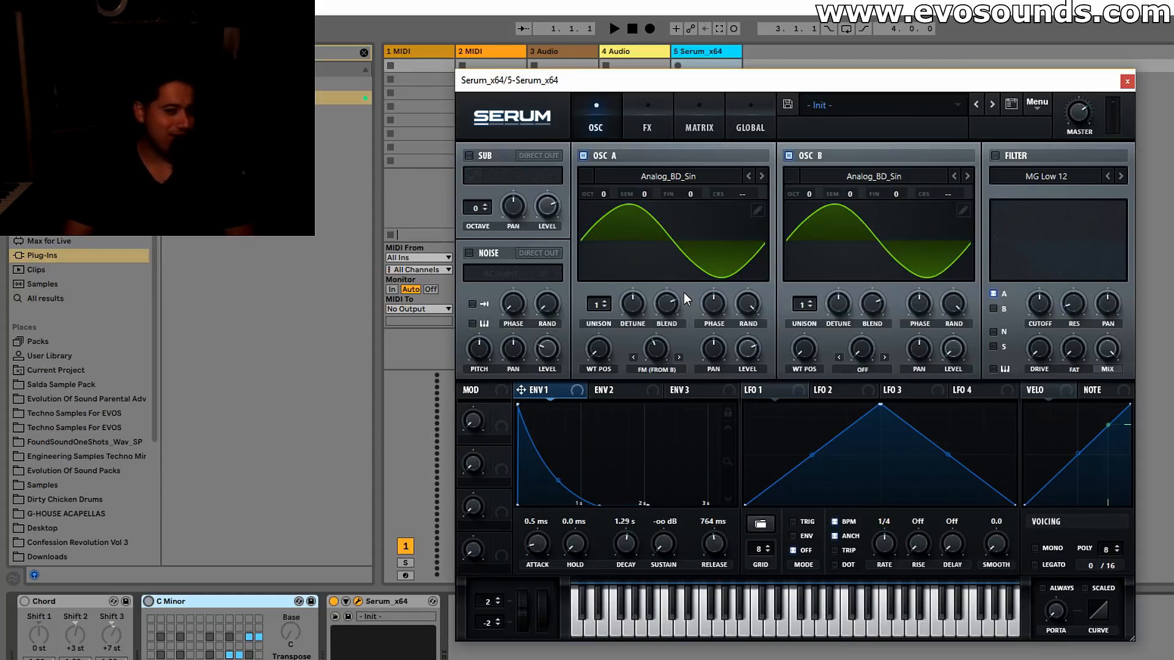
pyautogui.moveTo(653, 346)
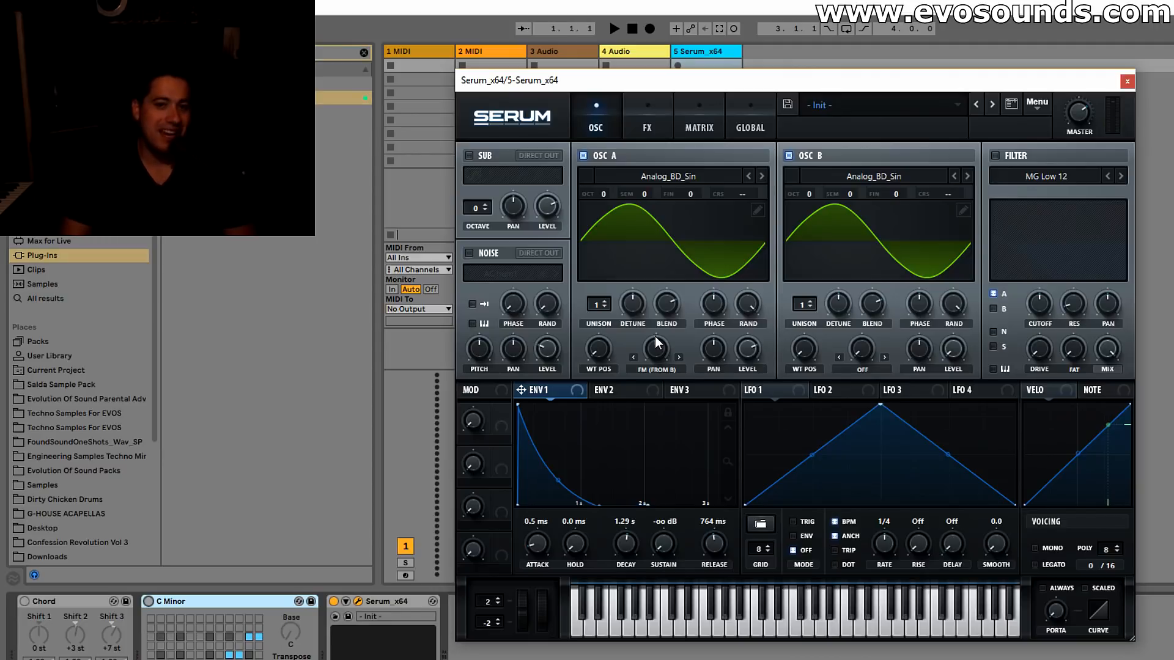
# Add a hall reverb to the effects and set envelope 1's release to 424 ms.
pyautogui.click(647, 126)
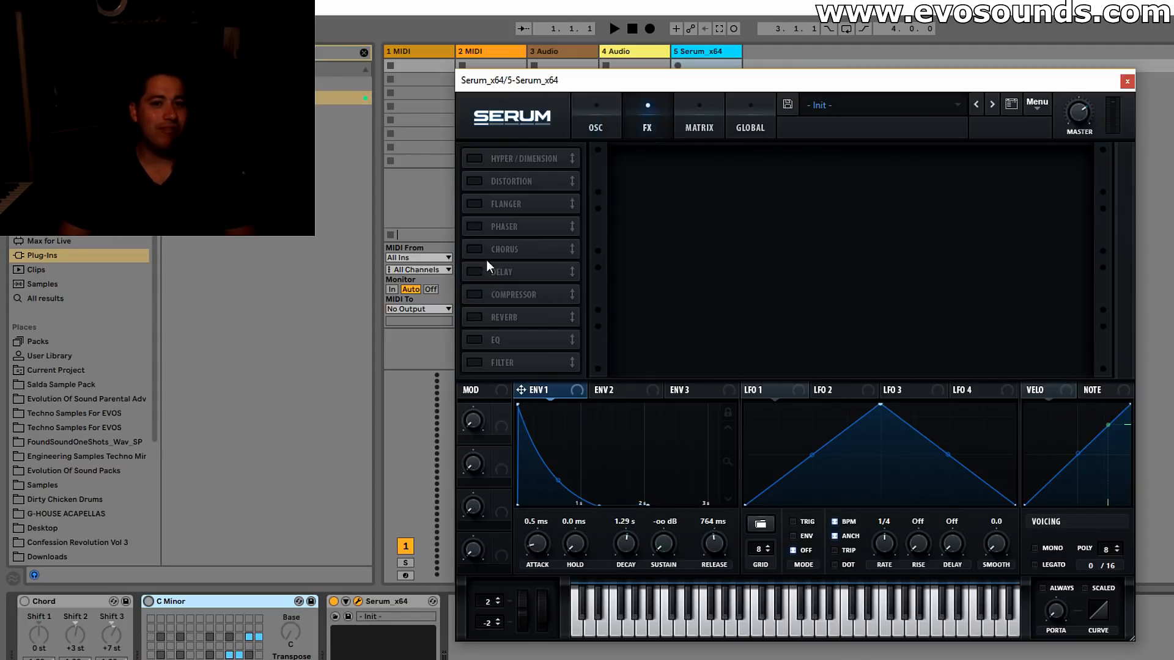
pyautogui.click(475, 316)
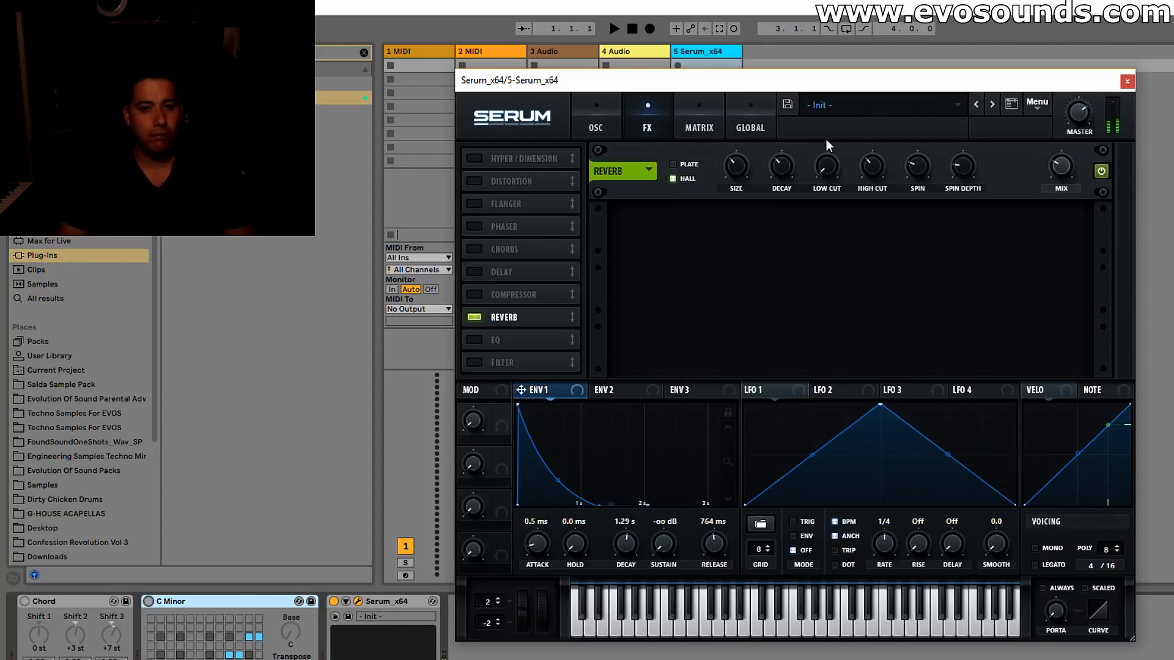
pyautogui.moveTo(718, 543)
pyautogui.mouseDown()
pyautogui.moveTo(708, 552)
pyautogui.moveTo(720, 541)
pyautogui.mouseUp()
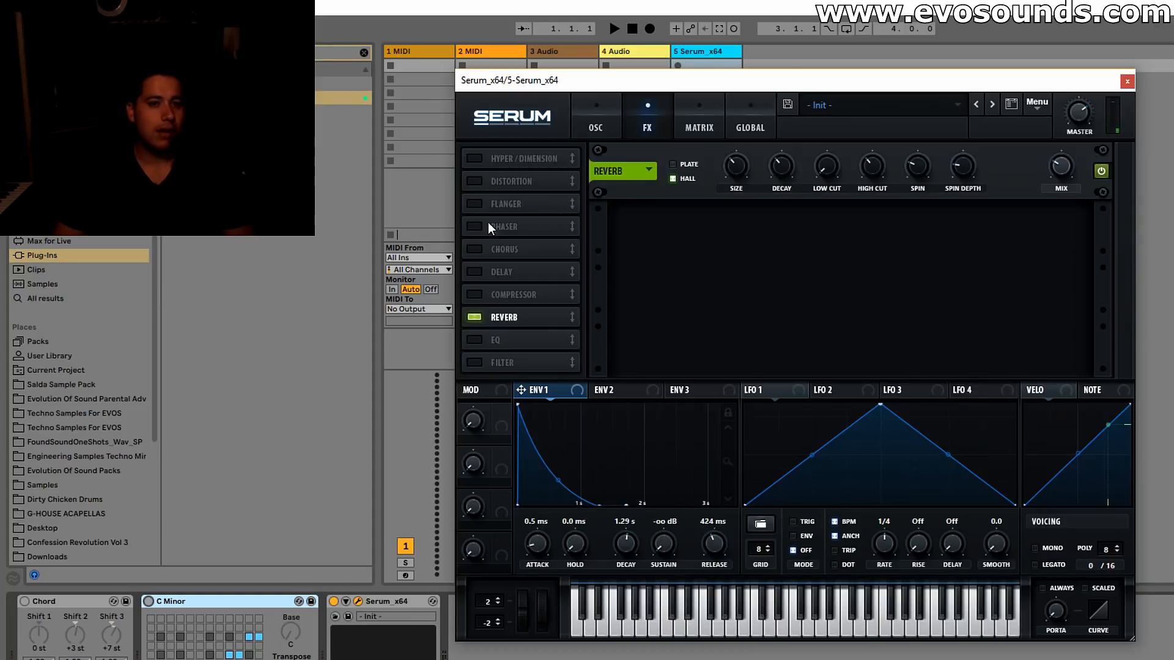
# Add a ping-pong delay with times of 1/16 on the left channel and 1/8 on the right.
pyautogui.click(474, 271)
pyautogui.moveTo(790, 175); pyautogui.dragTo(838, 186)
pyautogui.click(989, 174)
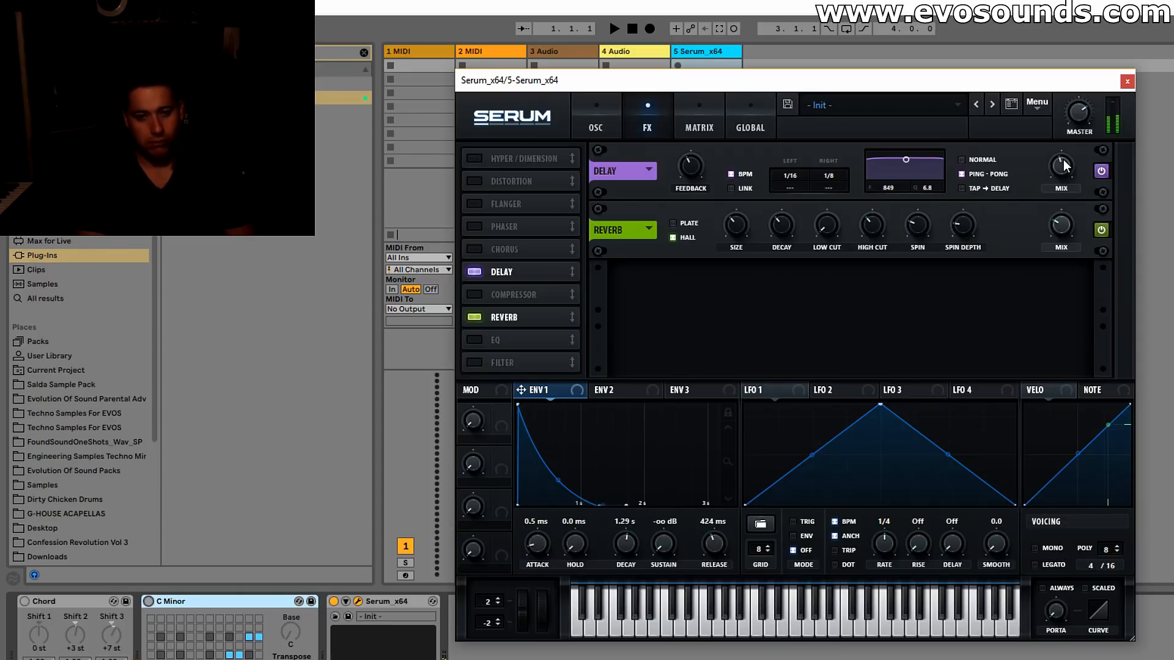
# Raise oscillator B's octave step by step to +3 to change the FM tone.
pyautogui.click(599, 122)
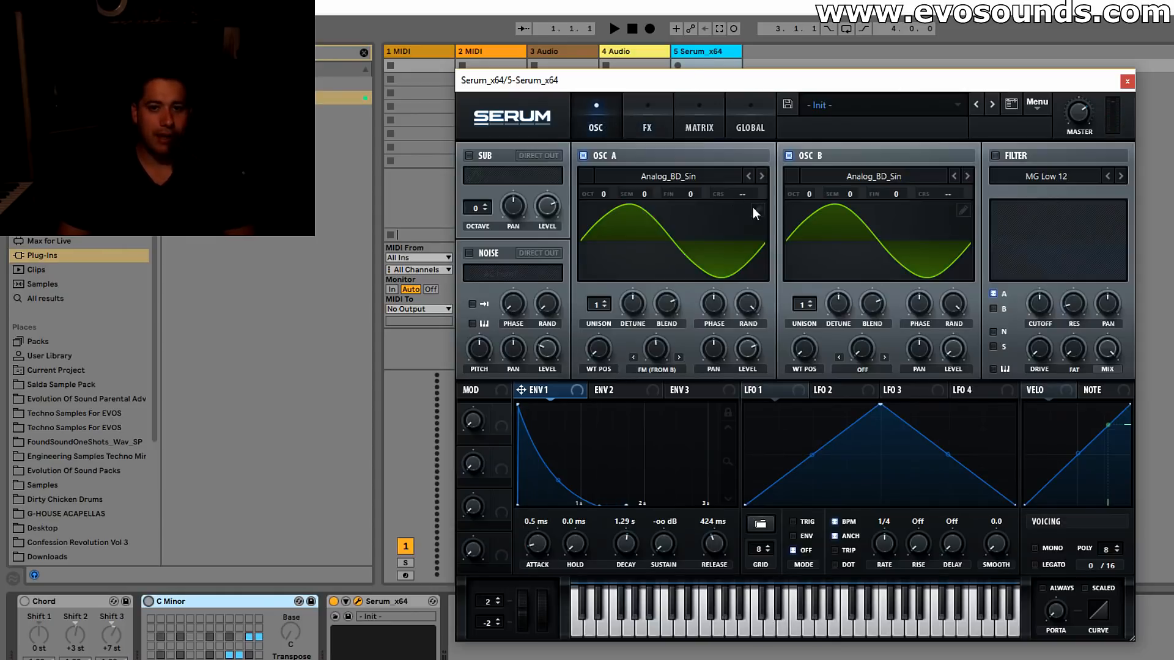
pyautogui.moveTo(803, 190); pyautogui.dragTo(821, 180)
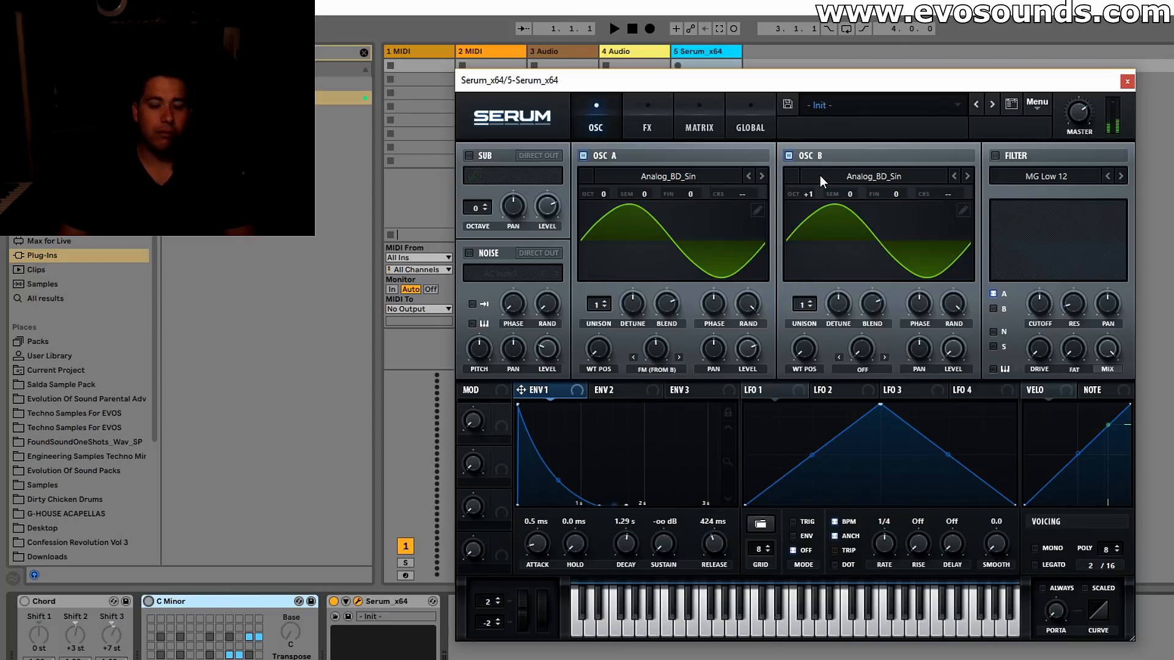
pyautogui.moveTo(813, 193); pyautogui.dragTo(820, 187)
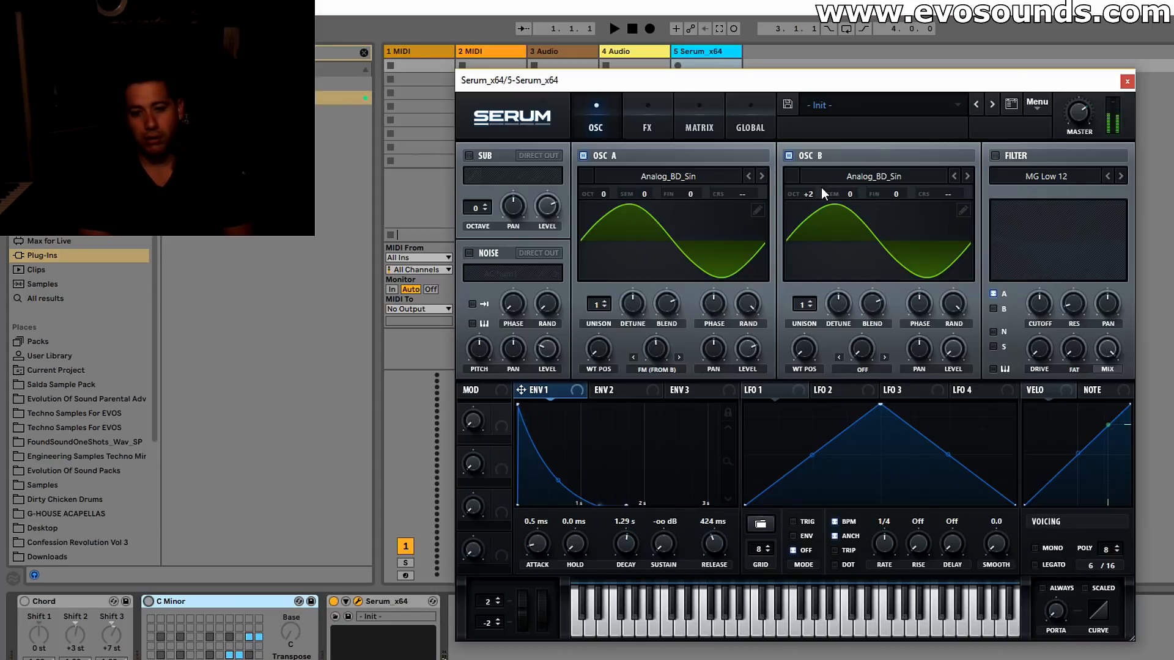
pyautogui.moveTo(810, 196)
pyautogui.mouseDown()
pyautogui.moveTo(791, 215)
pyautogui.moveTo(805, 207)
pyautogui.mouseUp()
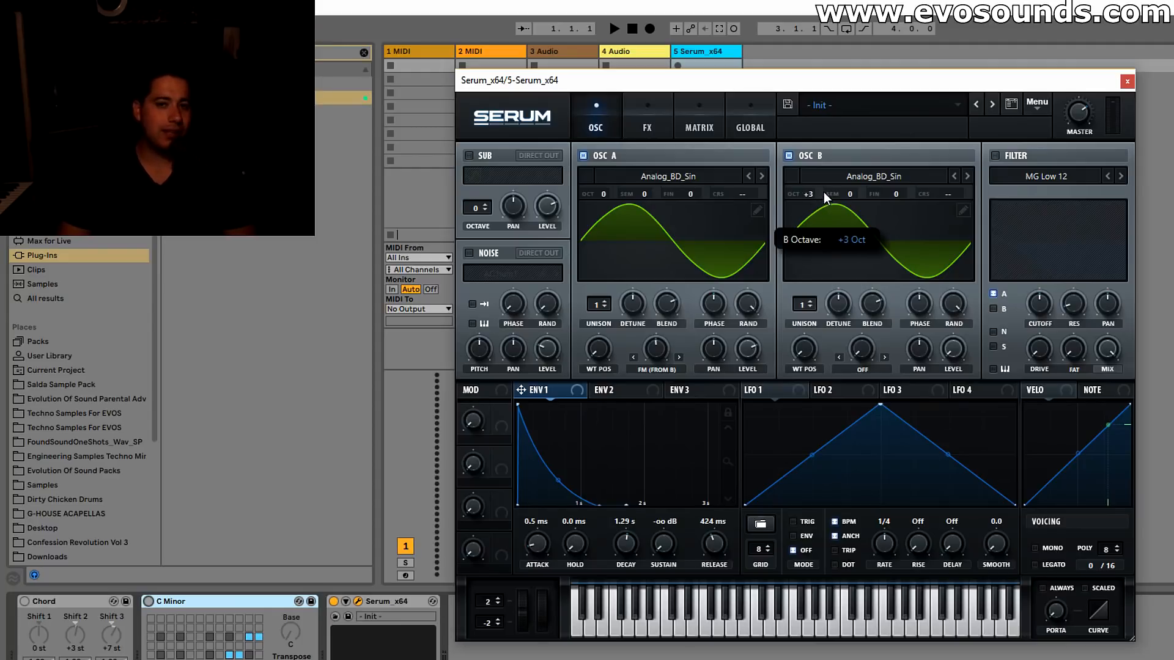
# Enable the MG Low 12 filter for oscillators A and B, close its cutoff and modulate the cutoff with envelope 2.
pyautogui.click(1025, 159)
pyautogui.moveTo(1033, 303); pyautogui.dragTo(1033, 342)
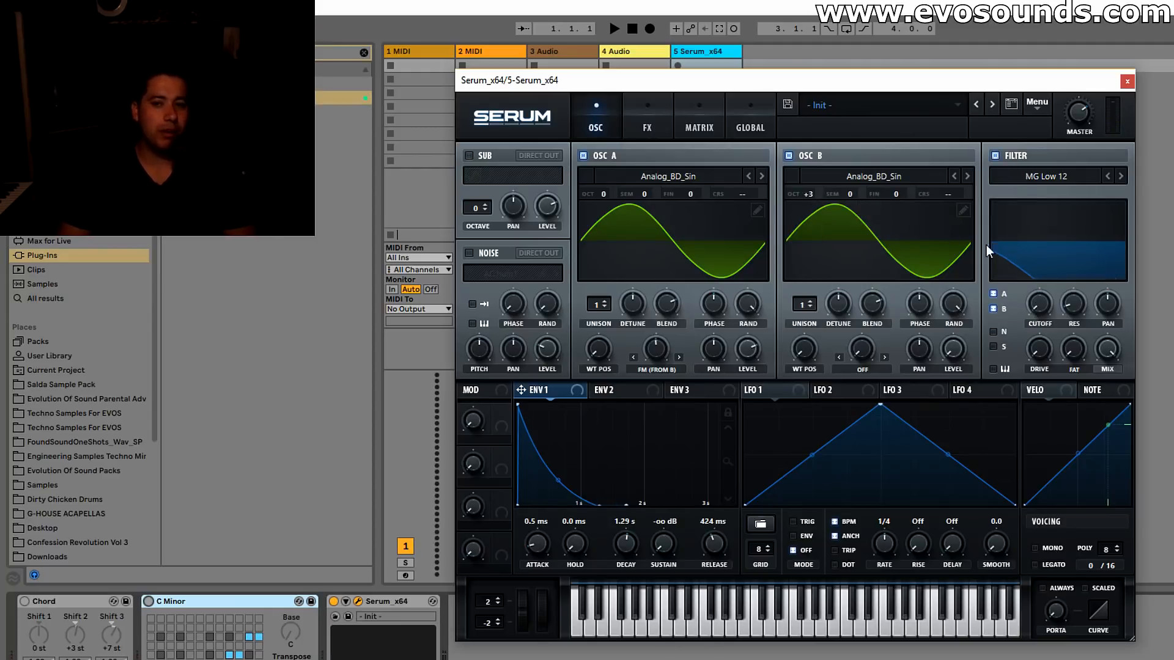
pyautogui.click(603, 390)
pyautogui.moveTo(596, 390); pyautogui.dragTo(1018, 304)
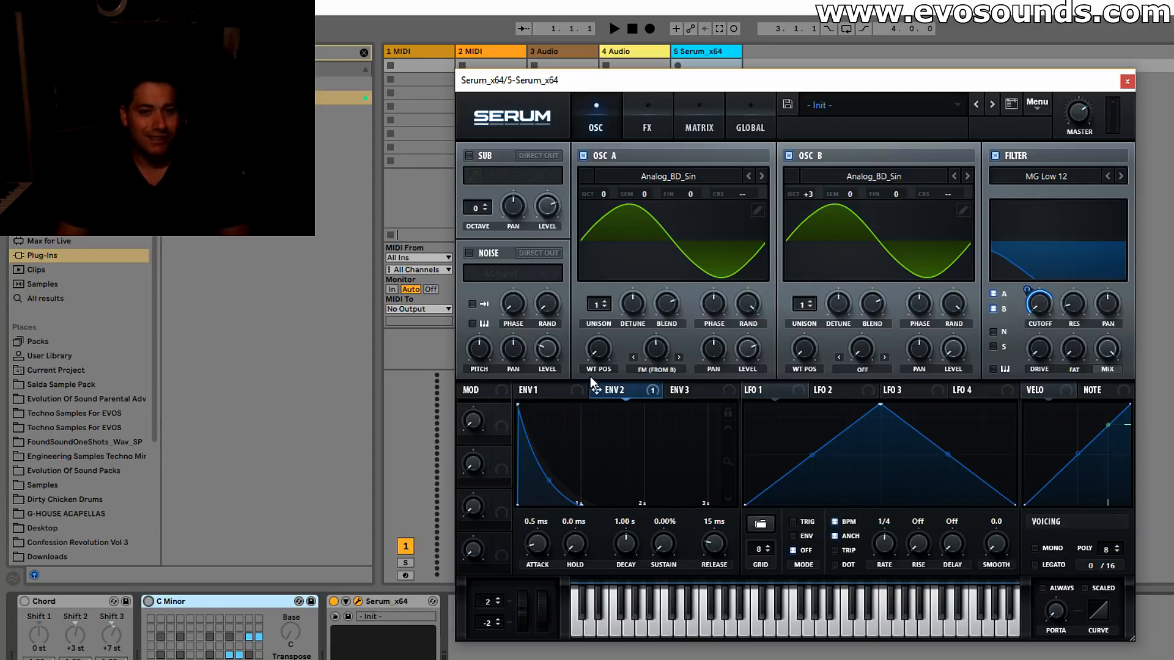
# Shorten envelope 1 to a 402 ms decay and 22 ms release, and lower oscillator B's octave.
pyautogui.click(573, 392)
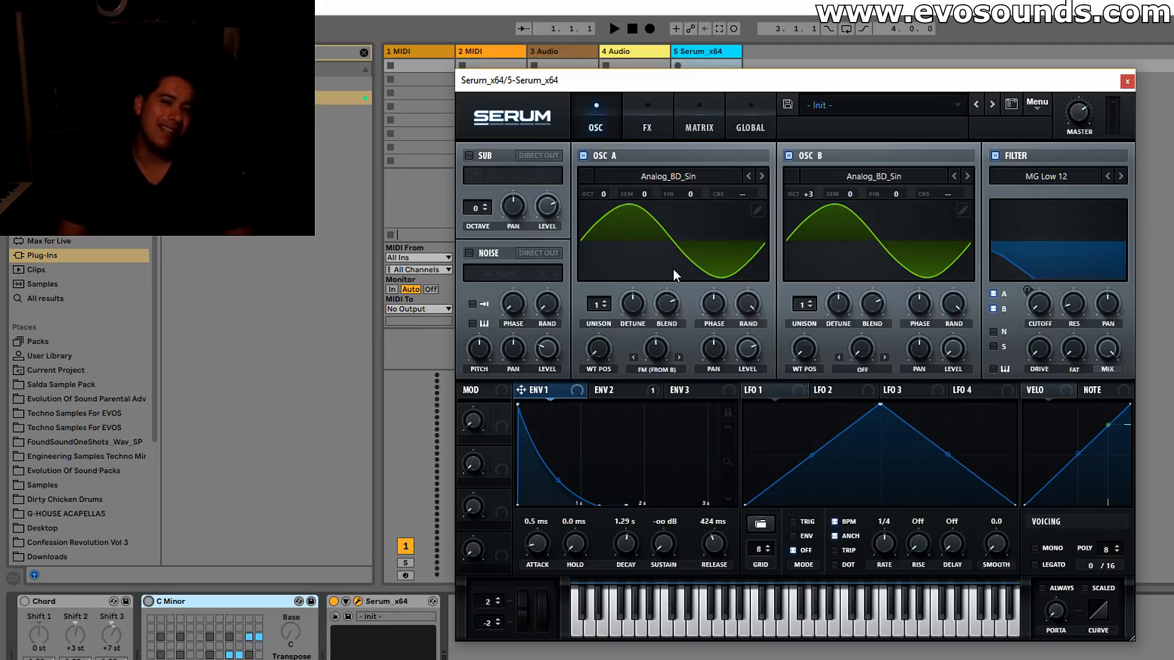
pyautogui.moveTo(711, 542); pyautogui.dragTo(609, 548)
pyautogui.moveTo(808, 195); pyautogui.dragTo(788, 230)
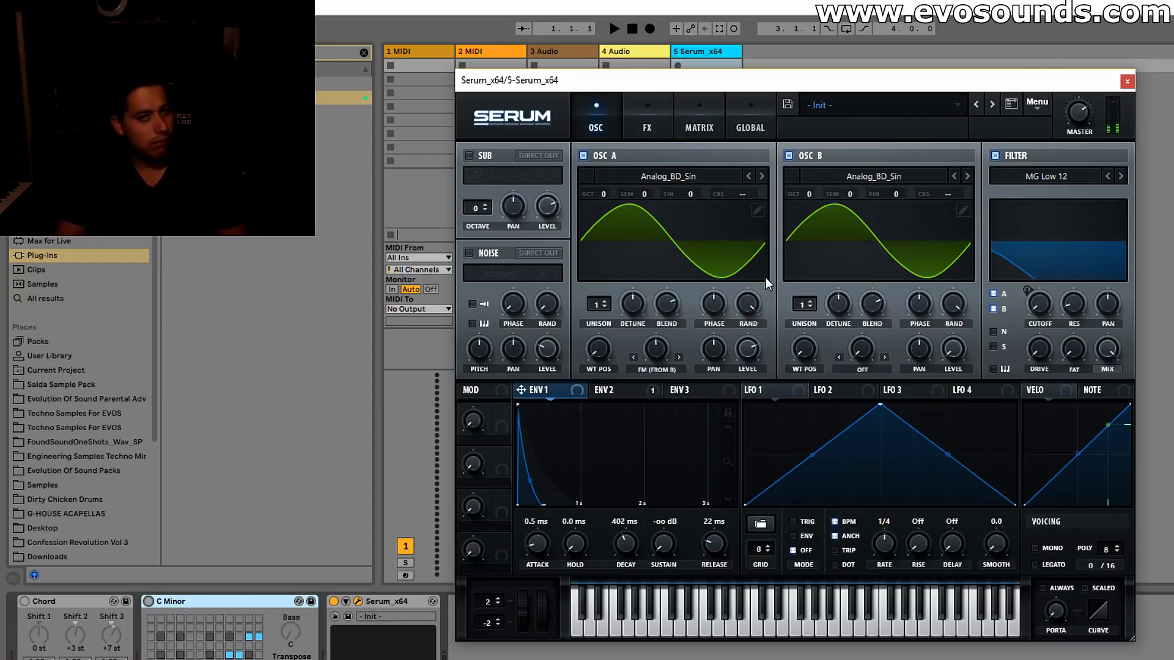
# Try the digital wavetable Dist C2 in oscillator A.
pyautogui.click(660, 176)
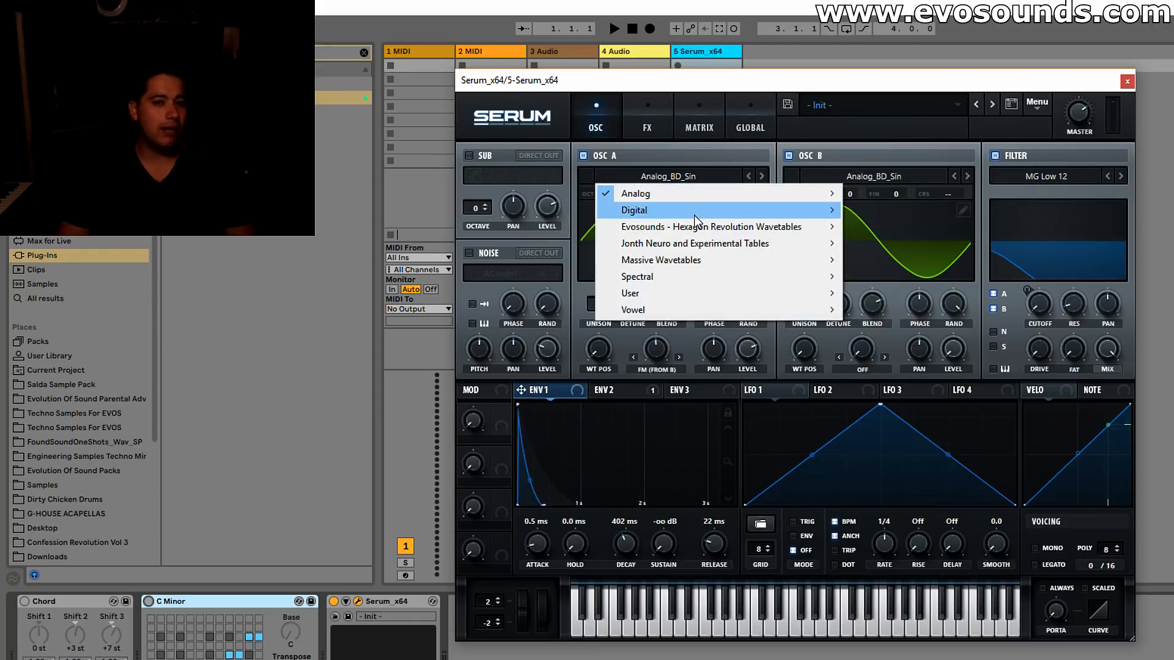
pyautogui.moveTo(795, 214)
pyautogui.click(868, 324)
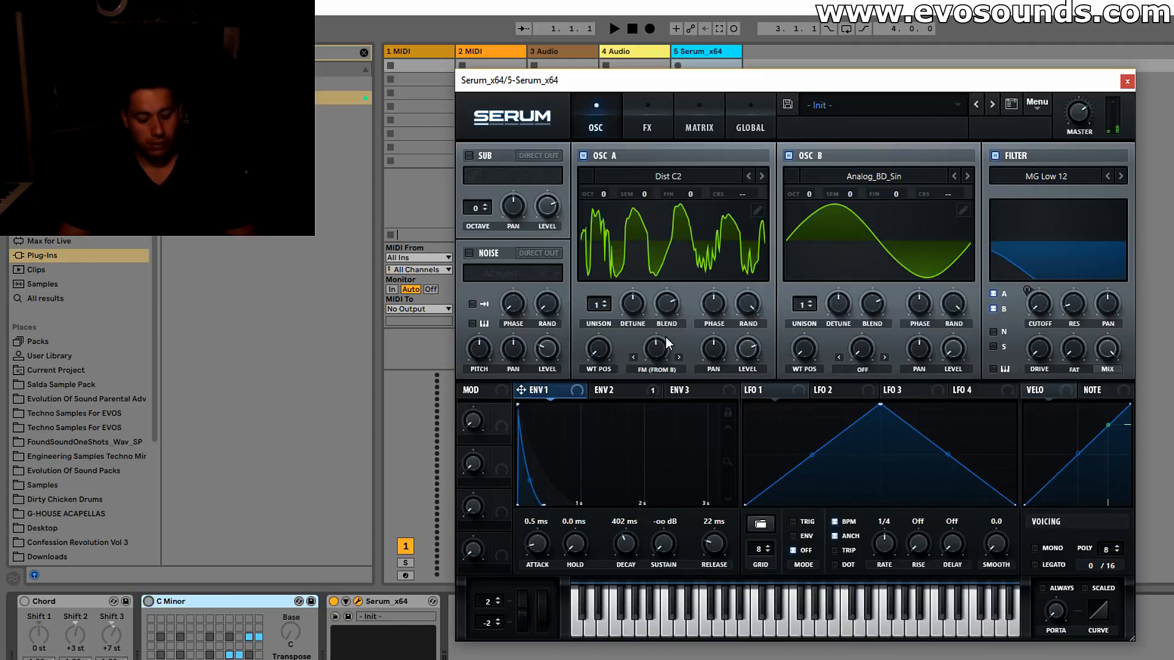
# Load the analog wavetable Basic Shapes into oscillator A, move its position to the square wave and switch off oscillator B.
pyautogui.click(680, 177)
pyautogui.moveTo(687, 194)
pyautogui.click(863, 265)
pyautogui.moveTo(599, 349); pyautogui.dragTo(653, 280)
pyautogui.click(808, 155)
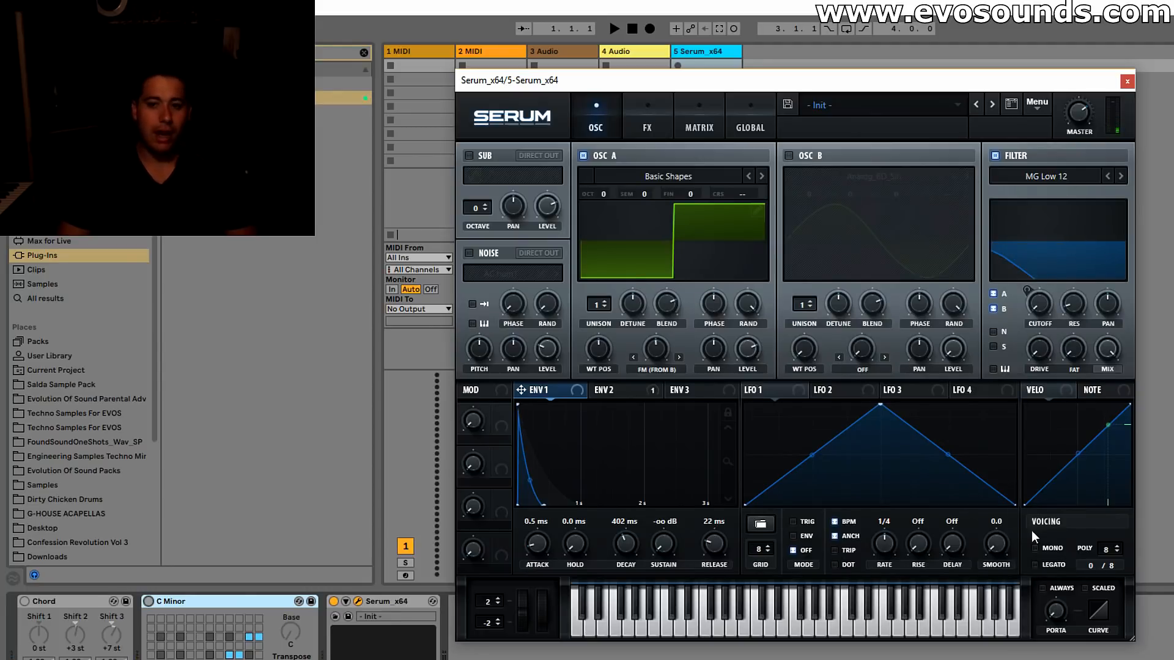
# Make the voicing mono legato with always-on portamento, and modulate oscillator A's coarse pitch with envelope 2 at a 65 ms decay.
pyautogui.click(1036, 549)
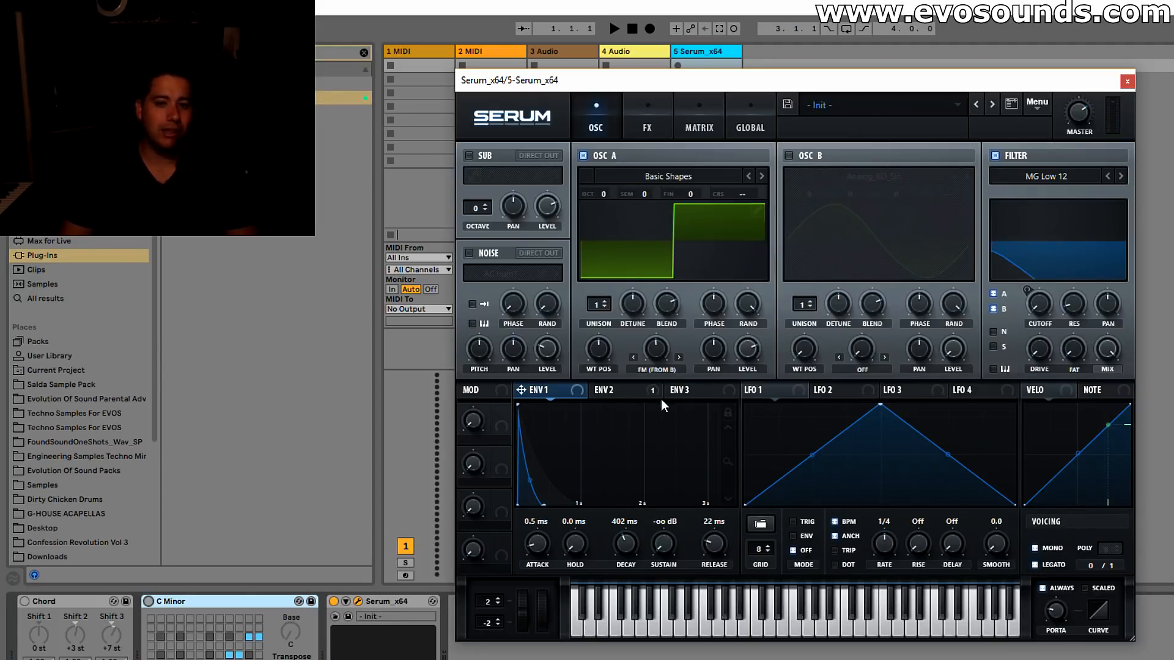
pyautogui.click(634, 394)
pyautogui.moveTo(631, 538); pyautogui.dragTo(615, 552)
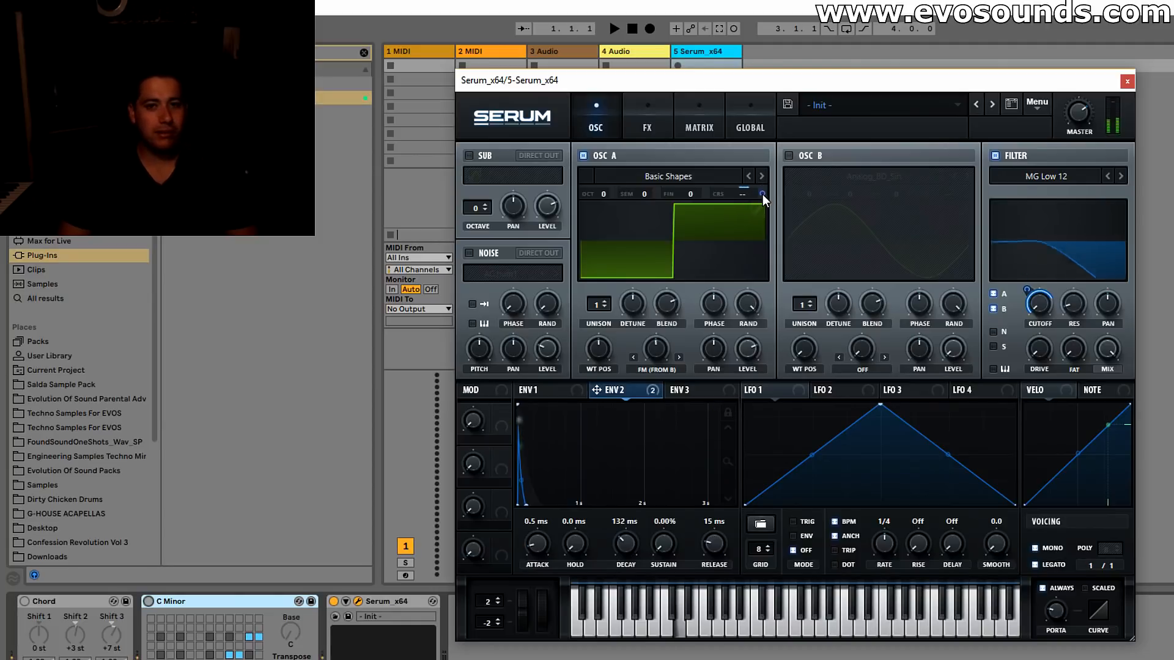
pyautogui.moveTo(632, 531); pyautogui.dragTo(622, 545)
# Remove envelope 2's modulation from the filter cutoff and open the filter.
pyautogui.rightClick(1040, 301)
pyautogui.click(1106, 363)
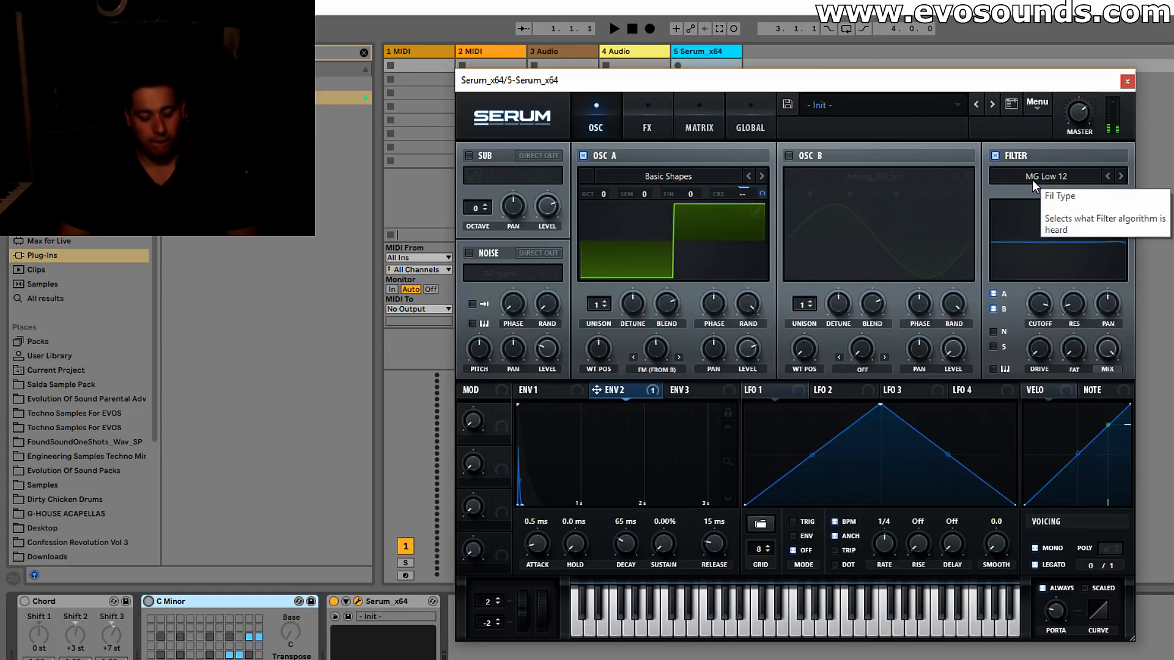
# Set the delay's filter to 617 Hz with a 0.8 width and adjust the delay mix.
pyautogui.click(661, 122)
pyautogui.moveTo(902, 185); pyautogui.dragTo(904, 185)
pyautogui.moveTo(1066, 174); pyautogui.dragTo(1010, 238)
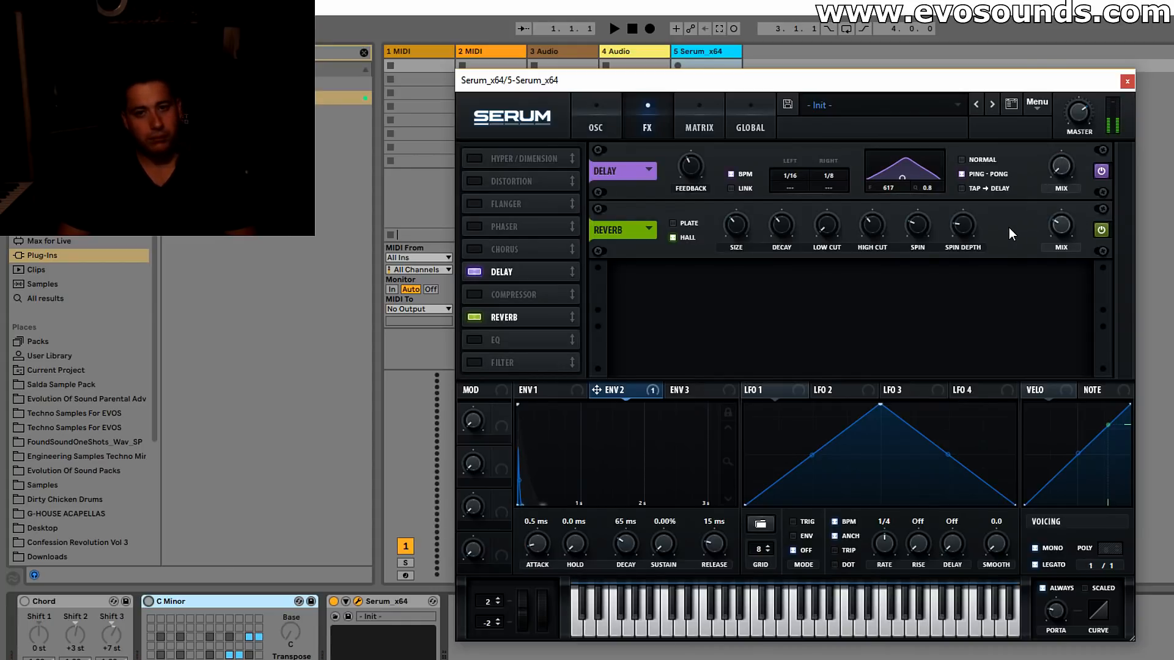
# Lower the filter cutoff and modulate it with envelope 1.
pyautogui.click(614, 122)
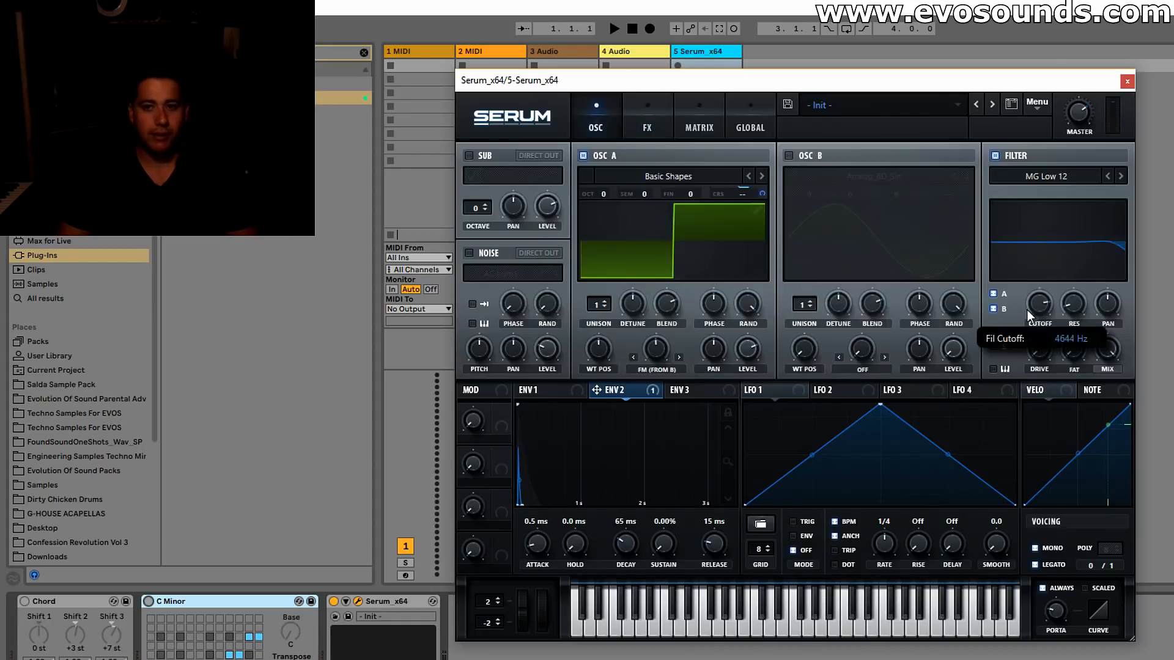
pyautogui.click(574, 389)
pyautogui.moveTo(541, 395); pyautogui.dragTo(1039, 302)
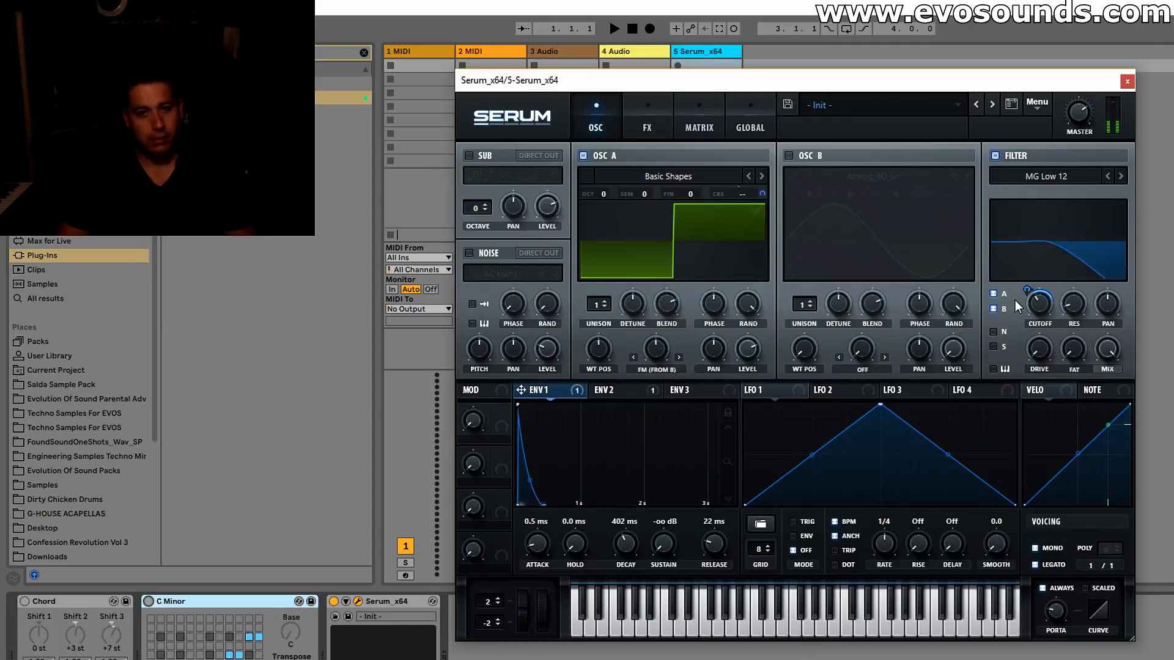
# Shorten envelope 2's decay to 24 ms for a faster pitch drop.
pyautogui.click(654, 125)
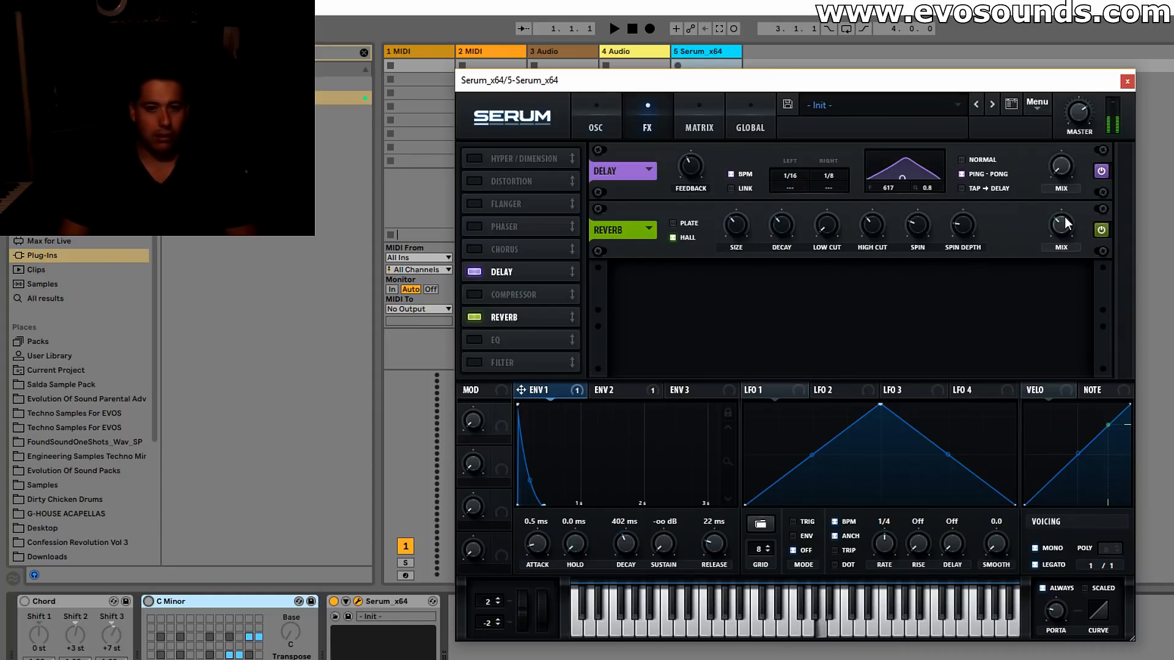
pyautogui.click(659, 394)
pyautogui.moveTo(629, 547); pyautogui.dragTo(624, 550)
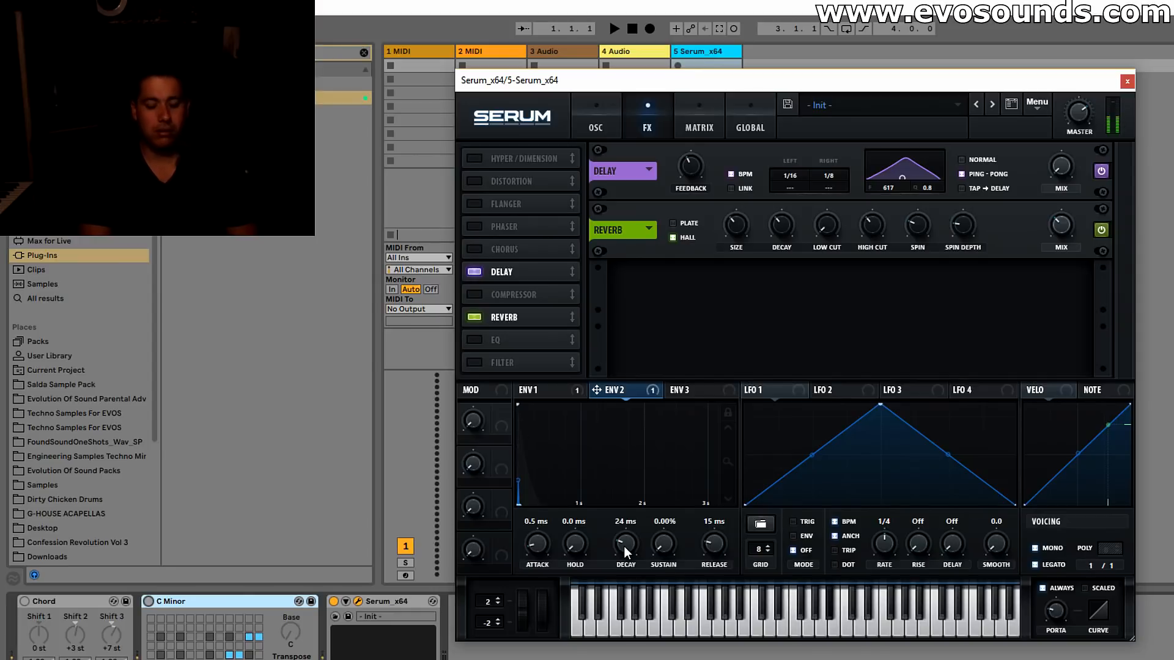
# Adjust oscillator A's wavetable position, and replace its wavetable with the analog Analog_BD_Sin.
pyautogui.click(590, 124)
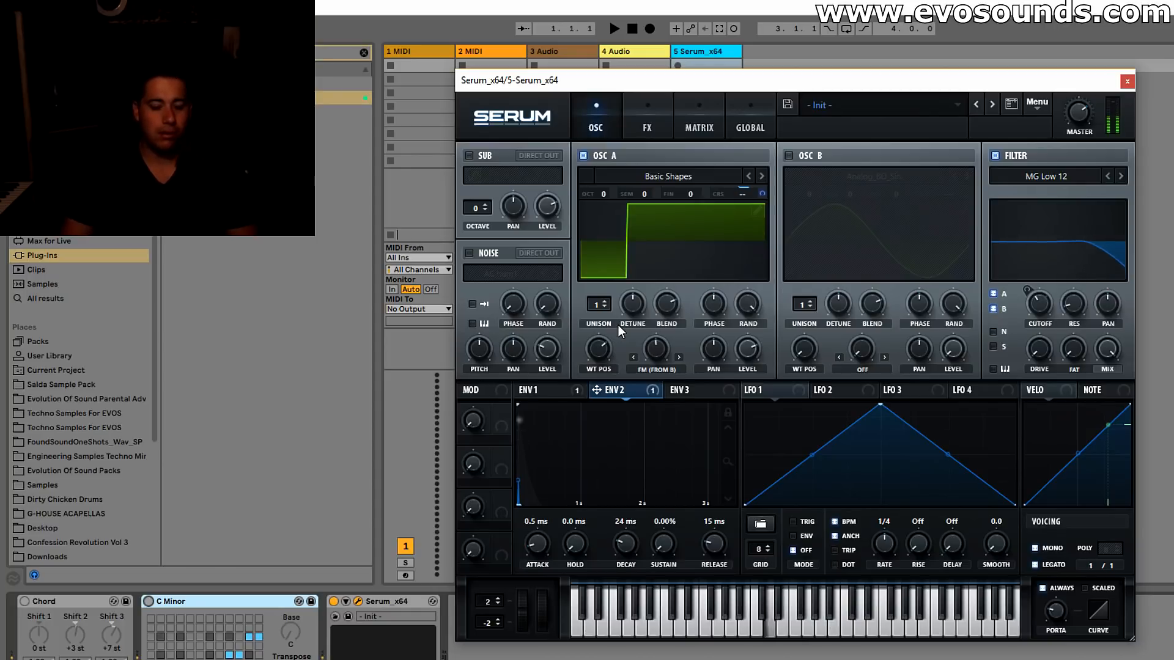
pyautogui.click(669, 176)
pyautogui.moveTo(679, 196)
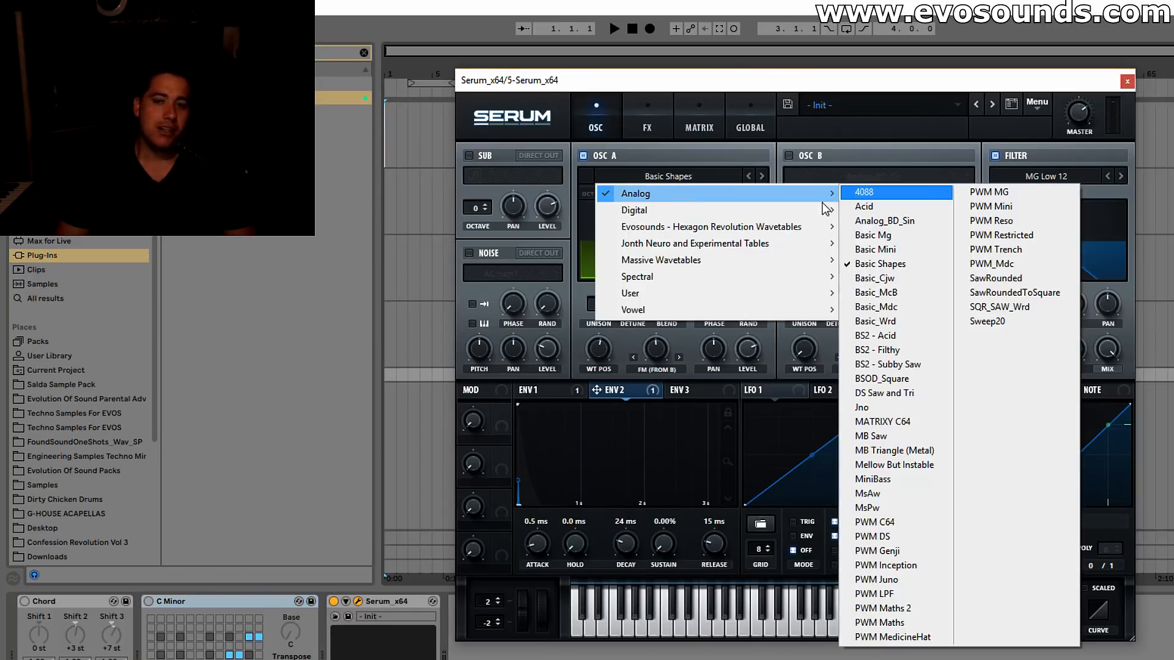
pyautogui.click(871, 220)
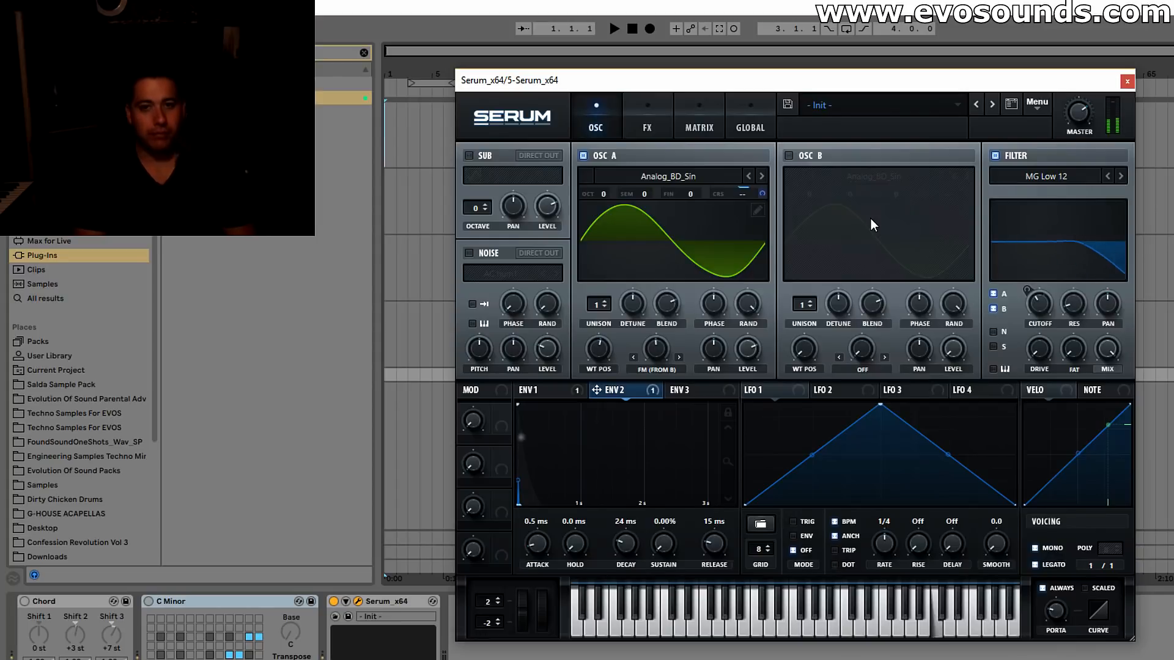
# Switch off the delay and add a Tube distortion with raised drive.
pyautogui.click(647, 131)
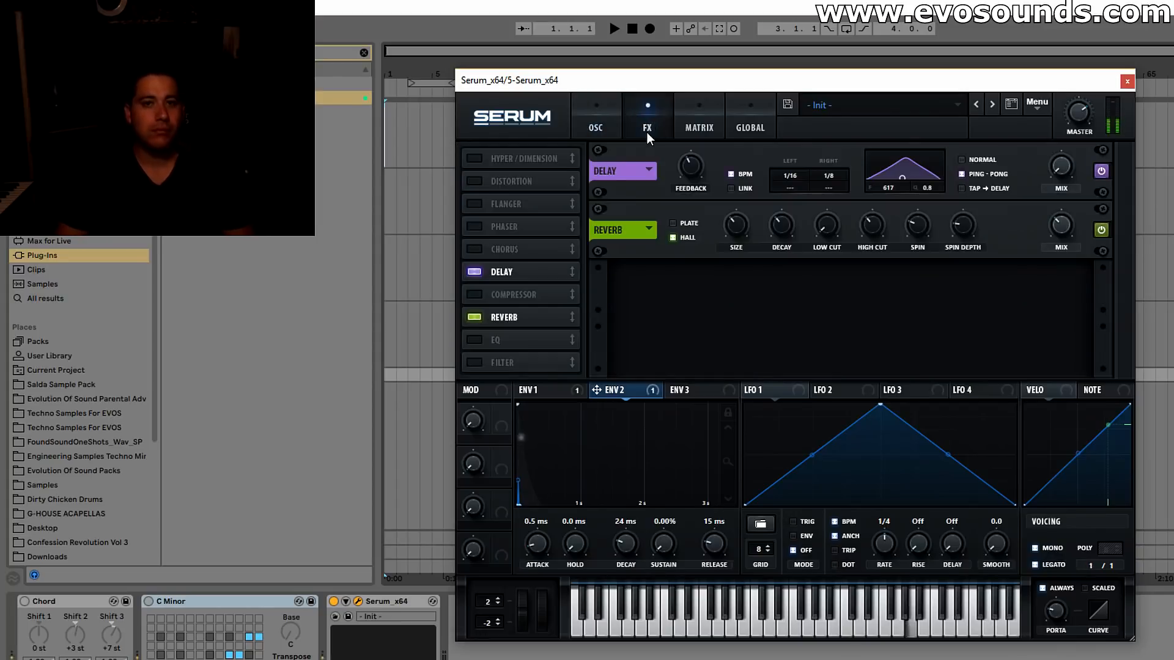
pyautogui.click(479, 270)
pyautogui.click(549, 185)
pyautogui.moveTo(961, 168); pyautogui.dragTo(1002, 110)
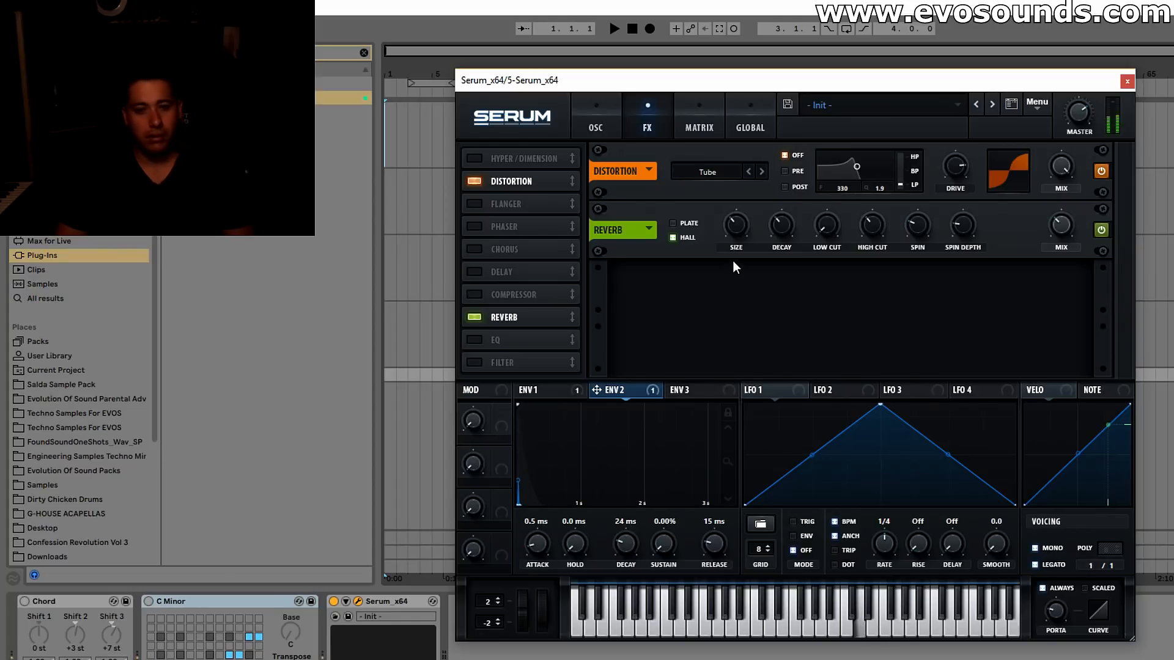
# Review the oscillator and effects settings, and reset the synth to the Init preset.
pyautogui.click(619, 115)
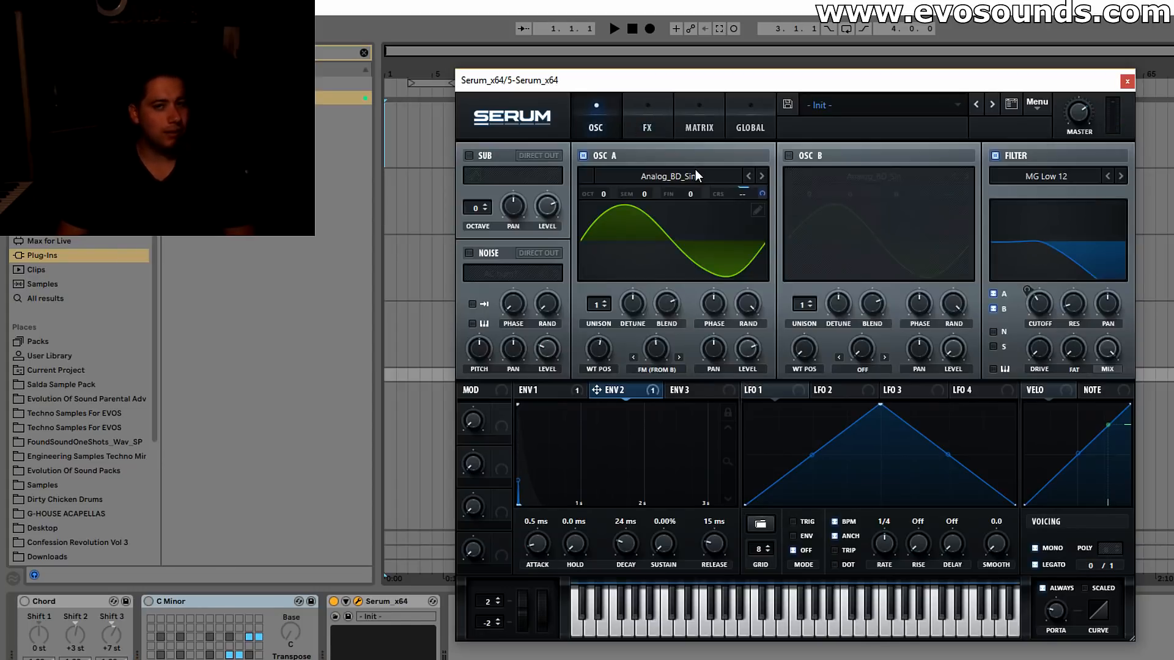
pyautogui.click(661, 125)
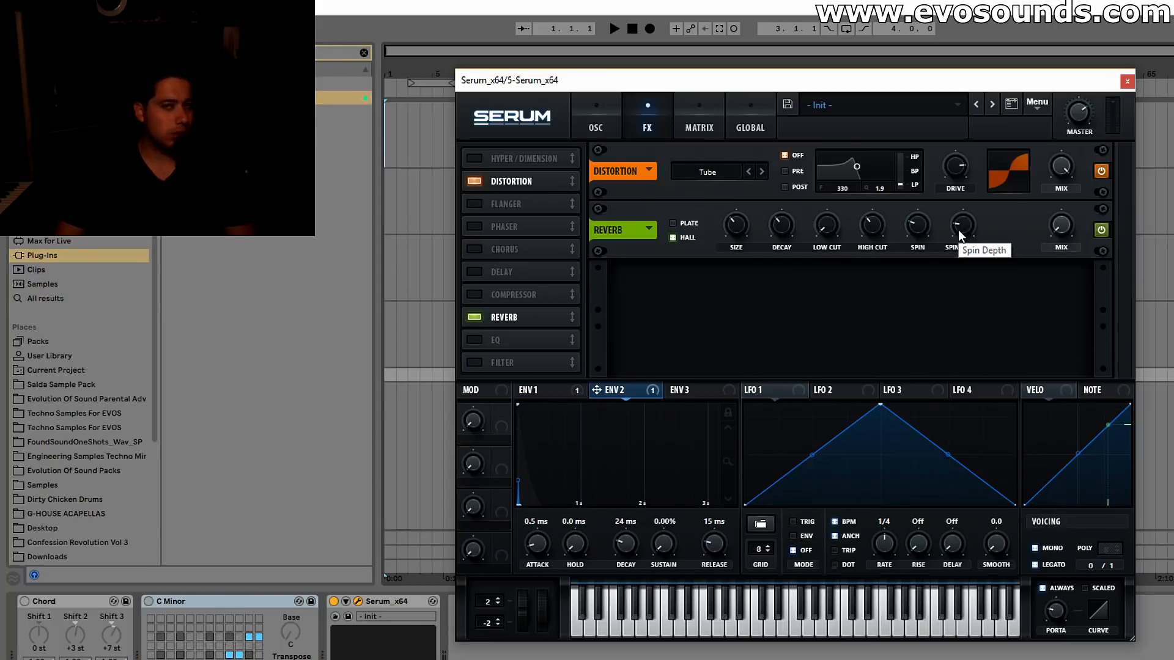
pyautogui.click(1037, 104)
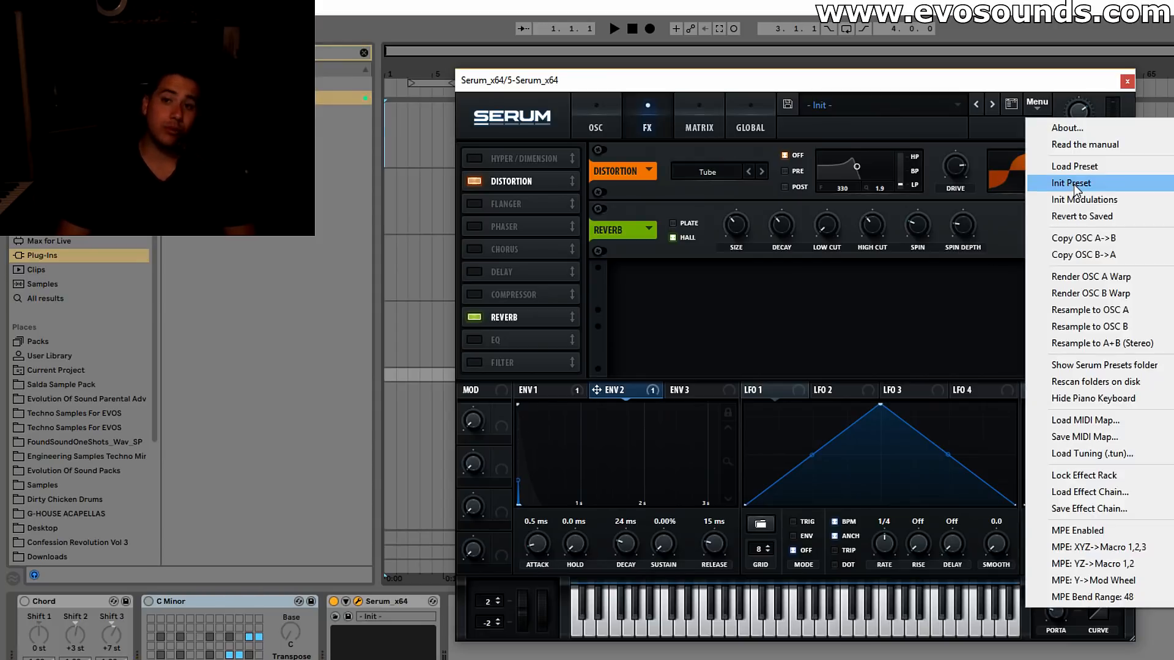
pyautogui.click(1073, 181)
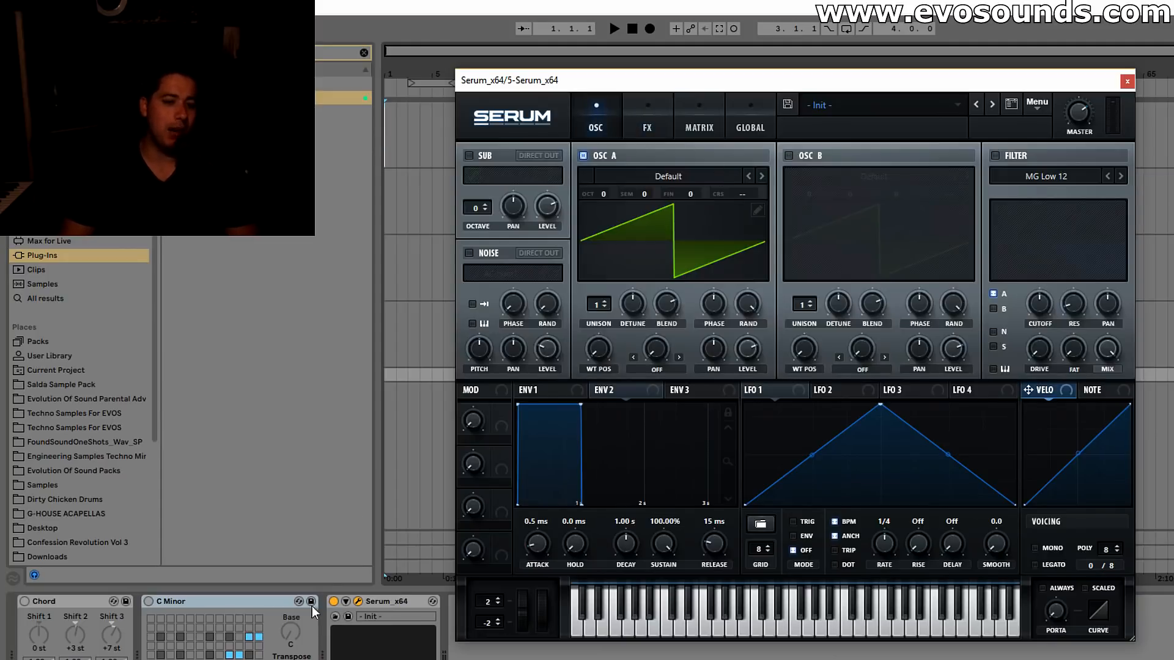
# Delete the C Minor scale and Chord MIDI devices from the track.
pyautogui.click(198, 604)
pyautogui.press('Delete')
pyautogui.press('Delete')
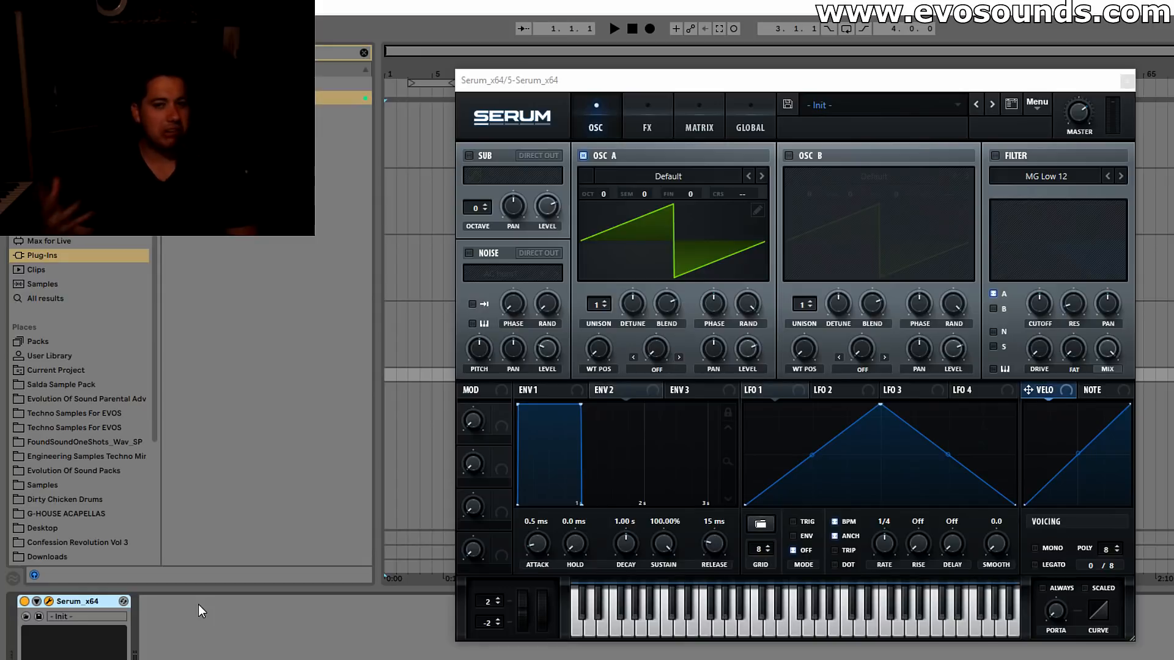
# Load the analog Analog_BD_Sin wavetable into oscillator A.
pyautogui.click(684, 177)
pyautogui.moveTo(695, 190)
pyautogui.click(896, 220)
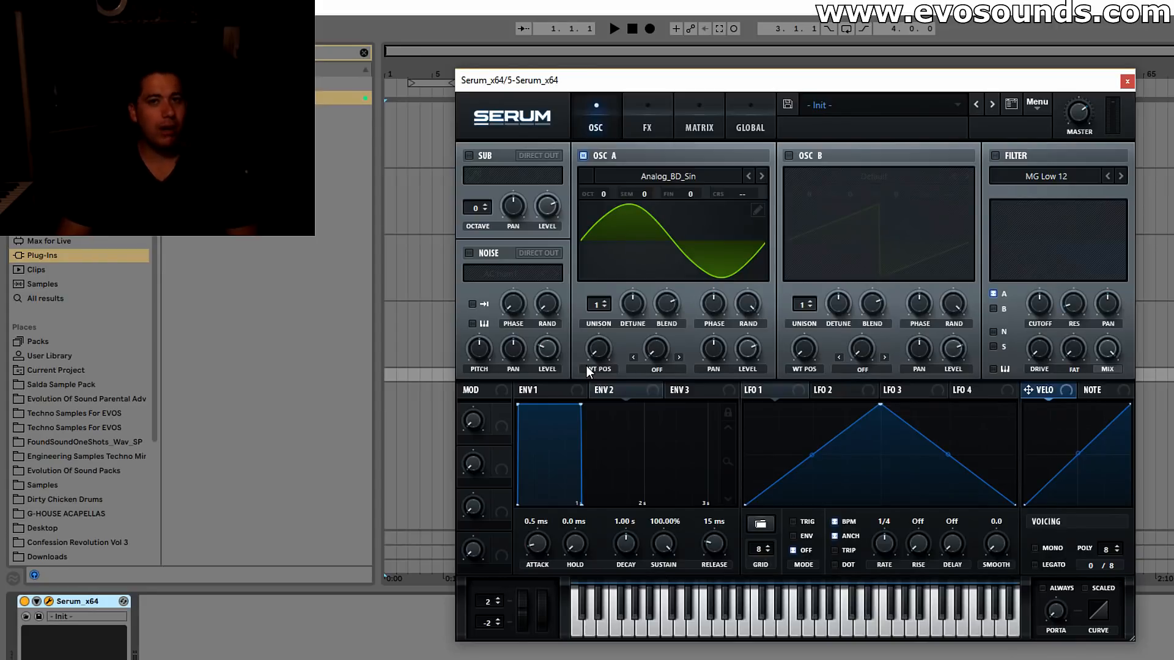
# Modulate oscillator A's coarse pitch with envelope 3 at 123 ms decay and zero sustain, and lower its octave to -3.
pyautogui.click(559, 395)
pyautogui.click(688, 395)
pyautogui.moveTo(663, 544); pyautogui.dragTo(610, 571)
pyautogui.moveTo(679, 395); pyautogui.dragTo(760, 192)
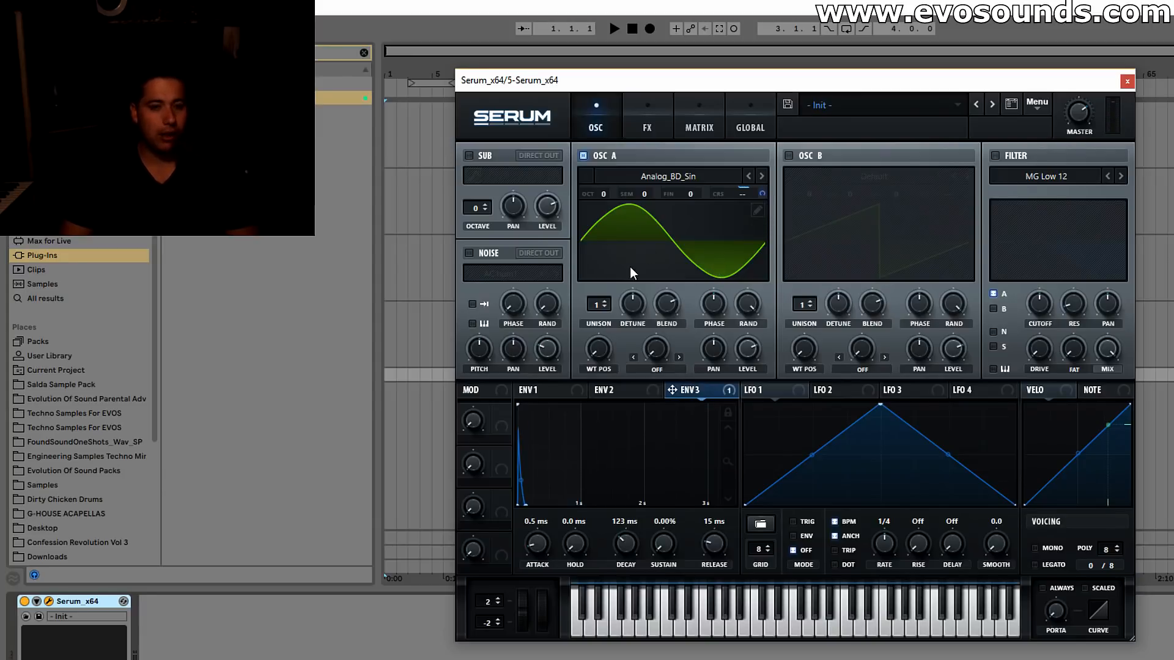
pyautogui.moveTo(605, 194); pyautogui.dragTo(582, 244)
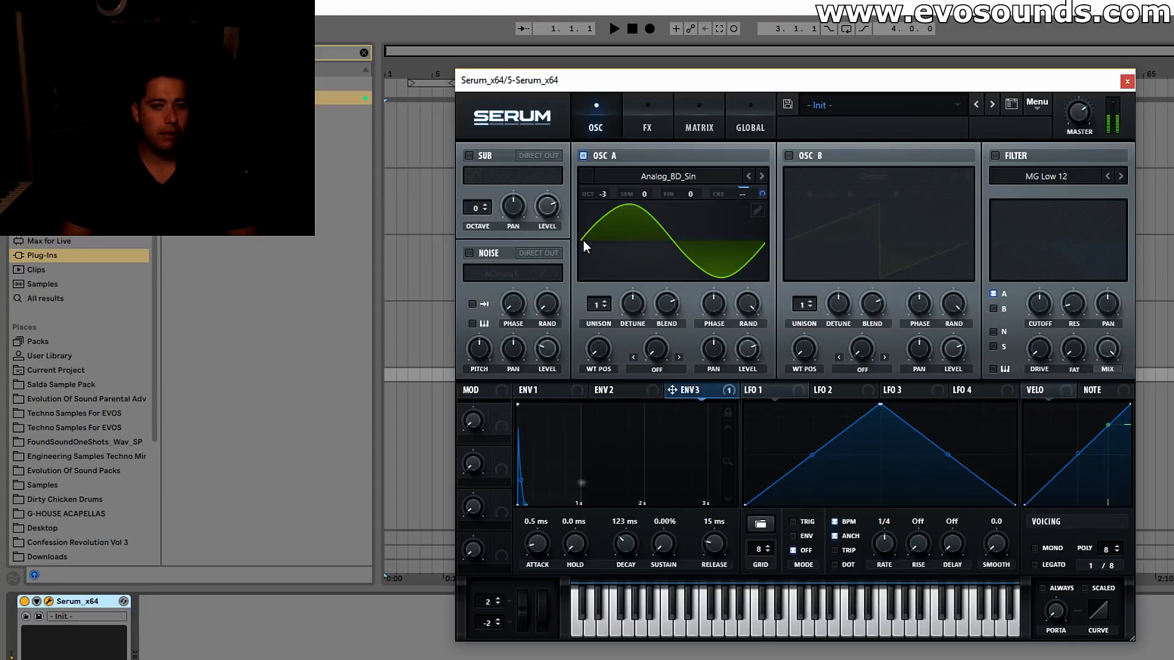
# Shape envelope 1 with 1.24 s decay, no sustain and 958 ms release, and enable mono legato voicing with always-on portamento.
pyautogui.click(538, 390)
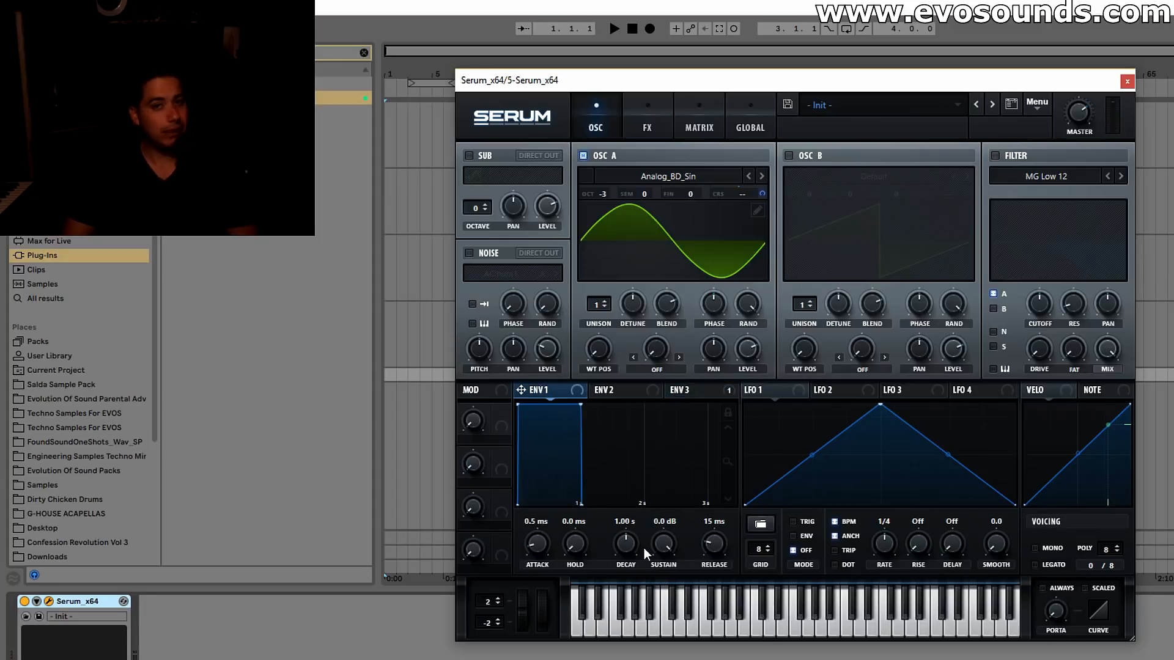
pyautogui.moveTo(652, 554)
pyautogui.mouseDown()
pyautogui.moveTo(648, 636)
pyautogui.moveTo(648, 545)
pyautogui.moveTo(632, 544)
pyautogui.mouseUp()
pyautogui.moveTo(713, 543); pyautogui.dragTo(724, 508)
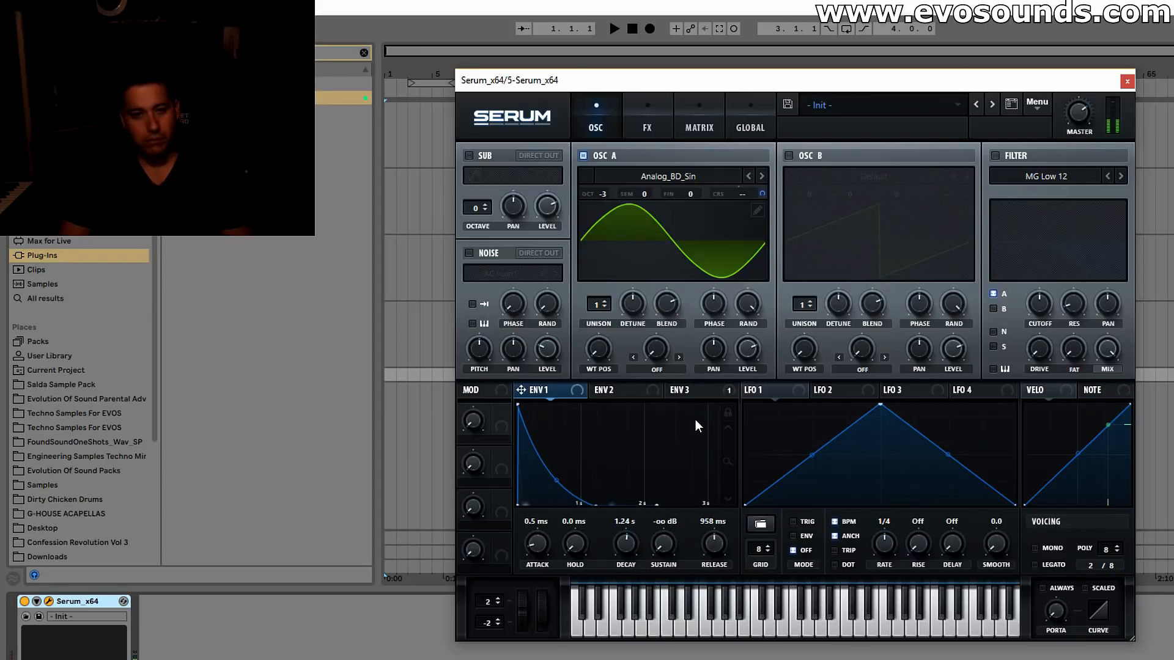
pyautogui.click(1050, 587)
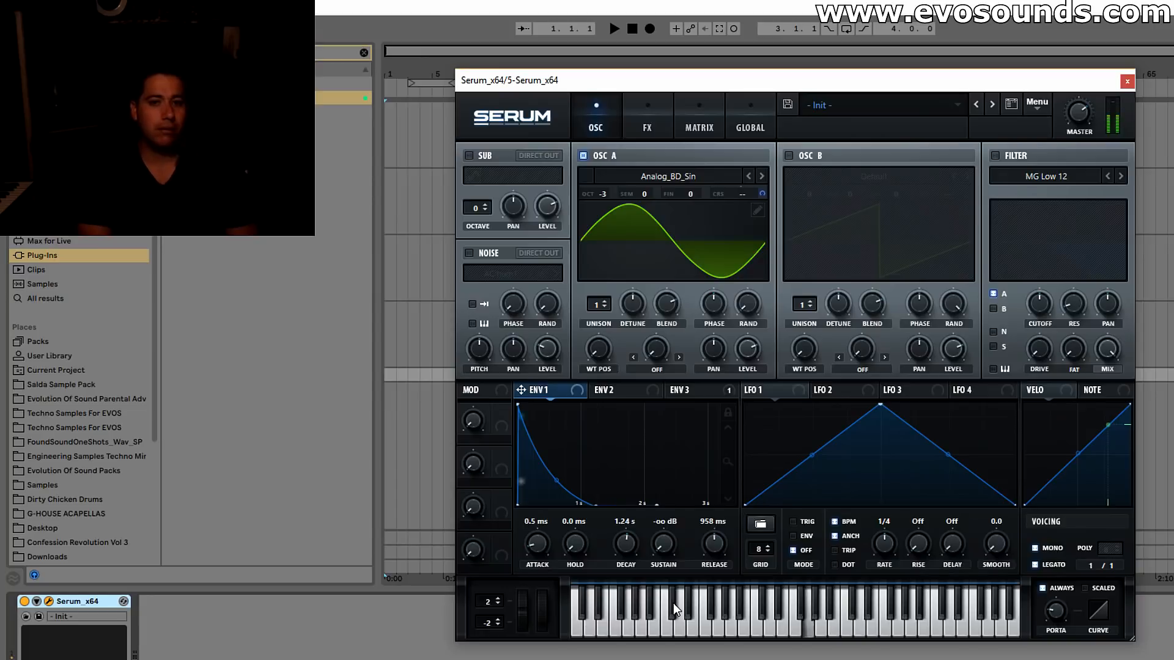
# Try different envelope 3 decay times, ending at 52 ms.
pyautogui.click(695, 391)
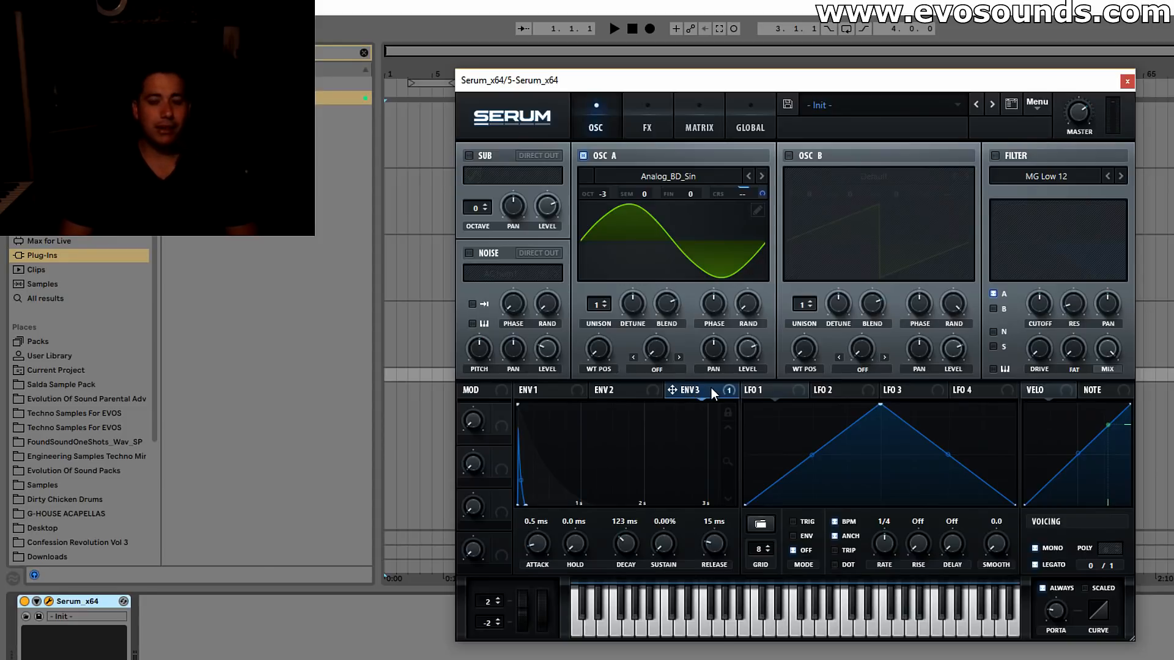
pyautogui.scroll(5, 619, 541)
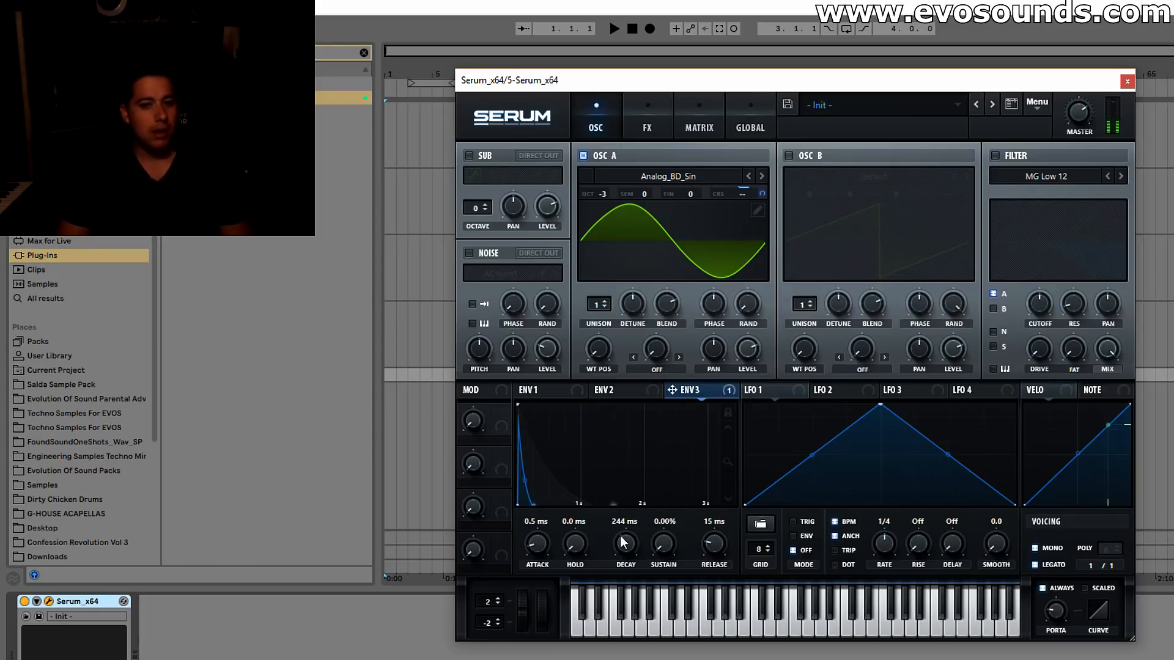
pyautogui.scroll(-4, 619, 541)
pyautogui.scroll(-2, 618, 539)
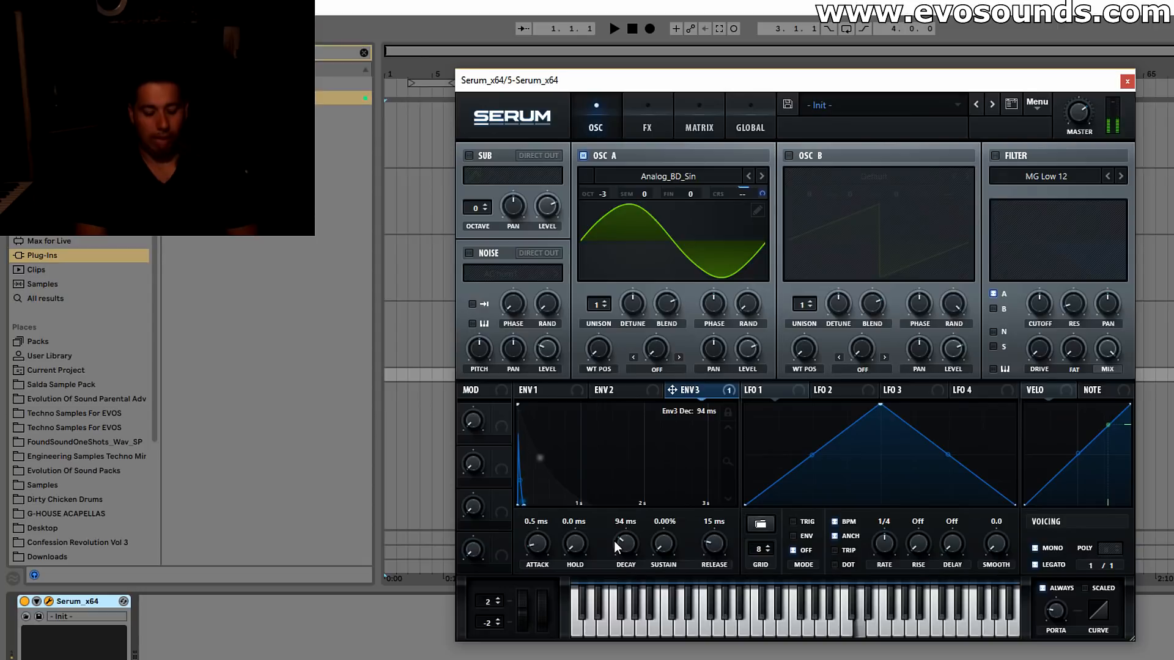
pyautogui.scroll(-2, 615, 543)
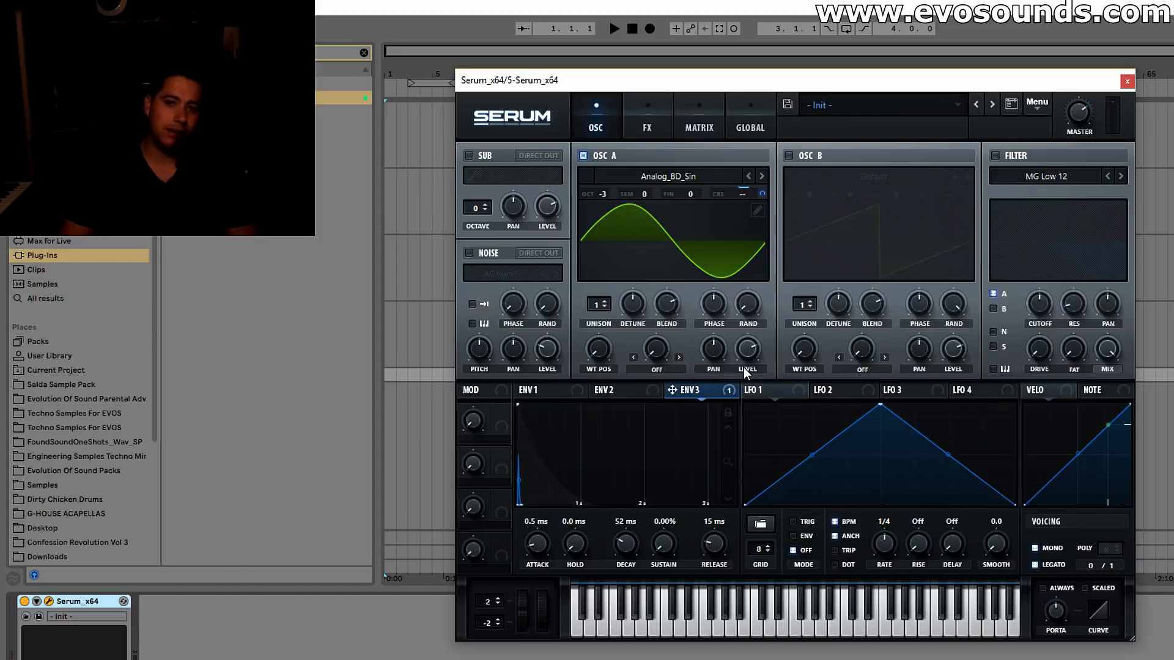
# Lengthen envelope 3's decay to 274 ms and set its coarse pitch modulation of oscillator A to about 9.
pyautogui.moveTo(760, 191); pyautogui.dragTo(755, 148)
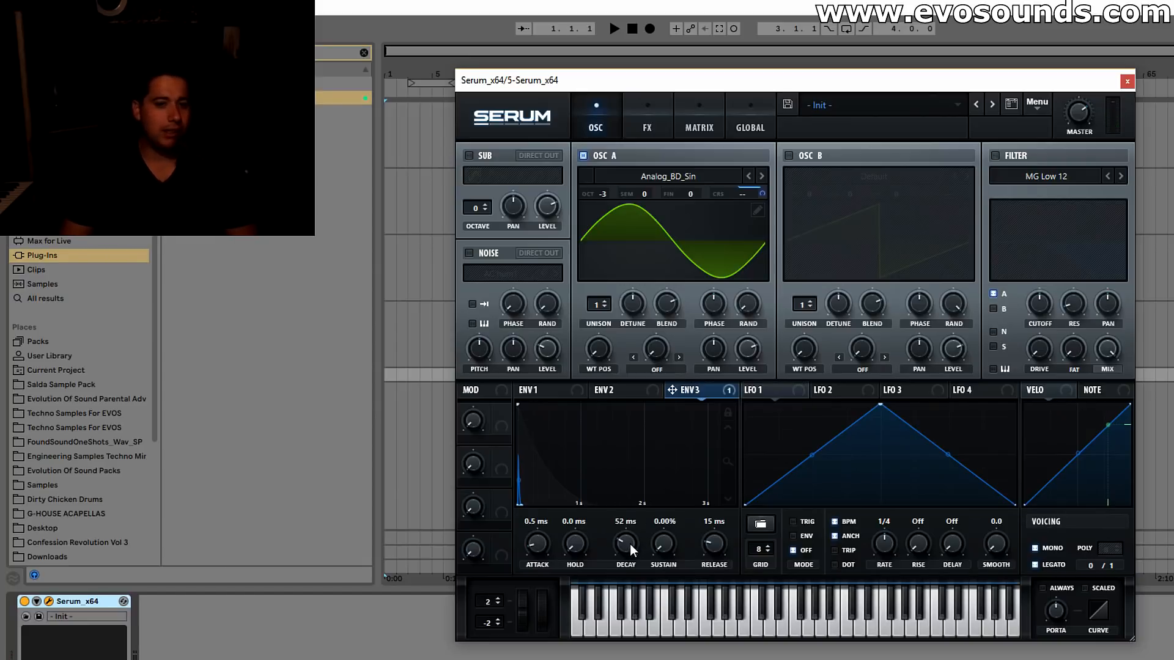
pyautogui.moveTo(630, 544); pyautogui.dragTo(633, 530)
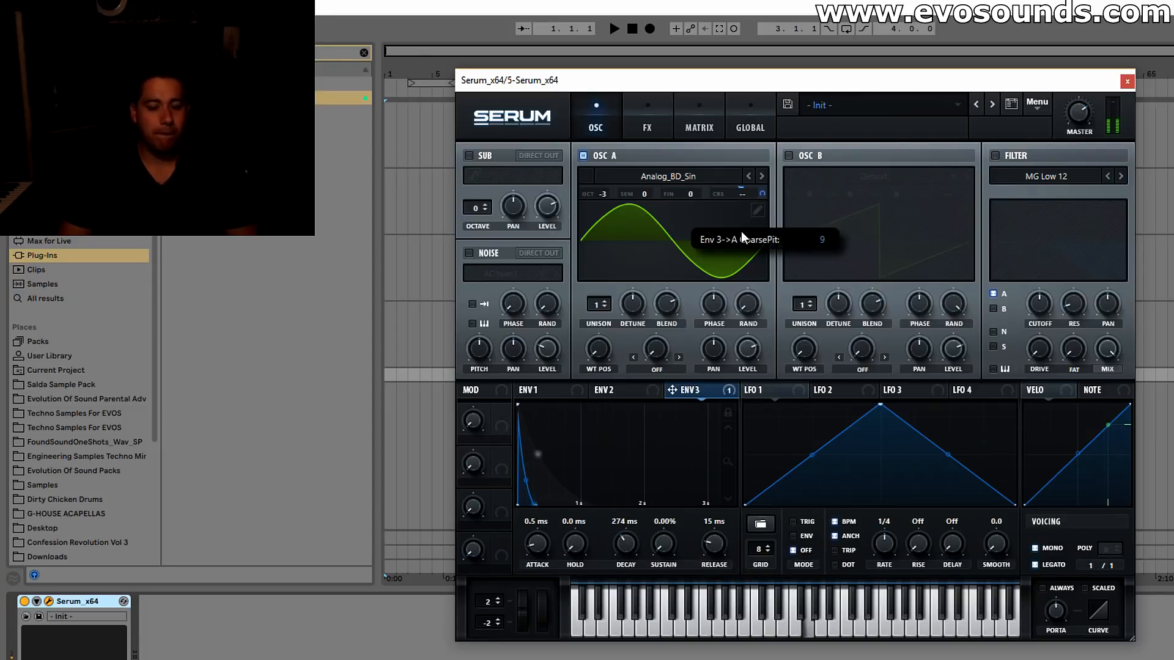
# Add a Tube distortion effect to the patch and return to the oscillator settings.
pyautogui.click(648, 122)
pyautogui.click(474, 181)
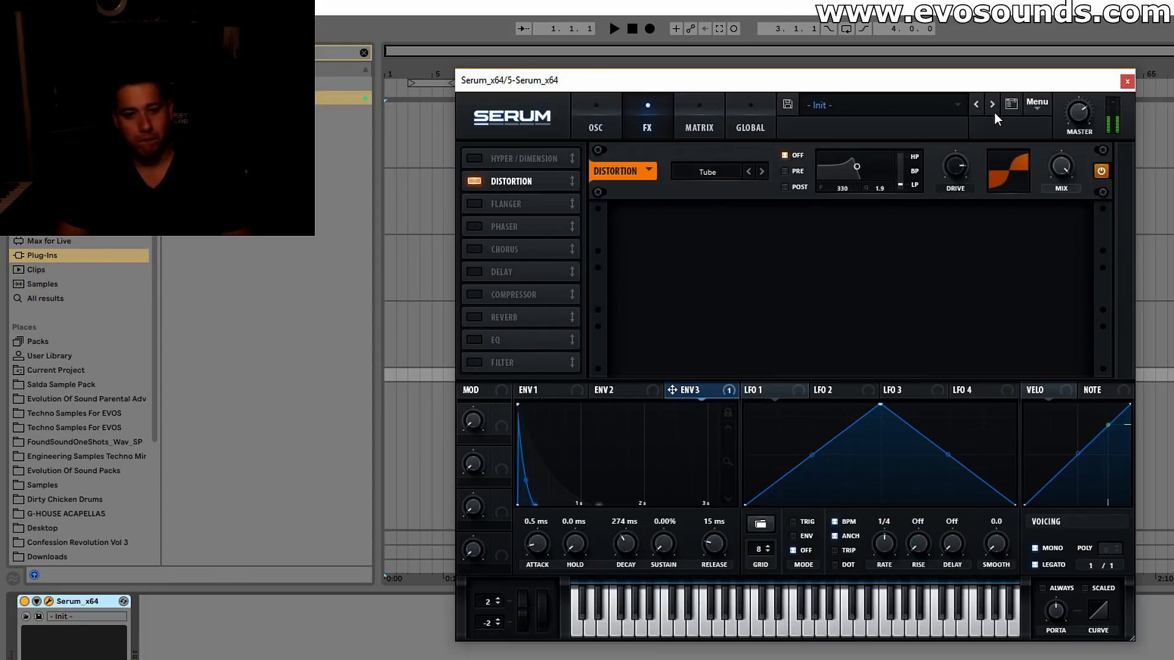
pyautogui.click(609, 115)
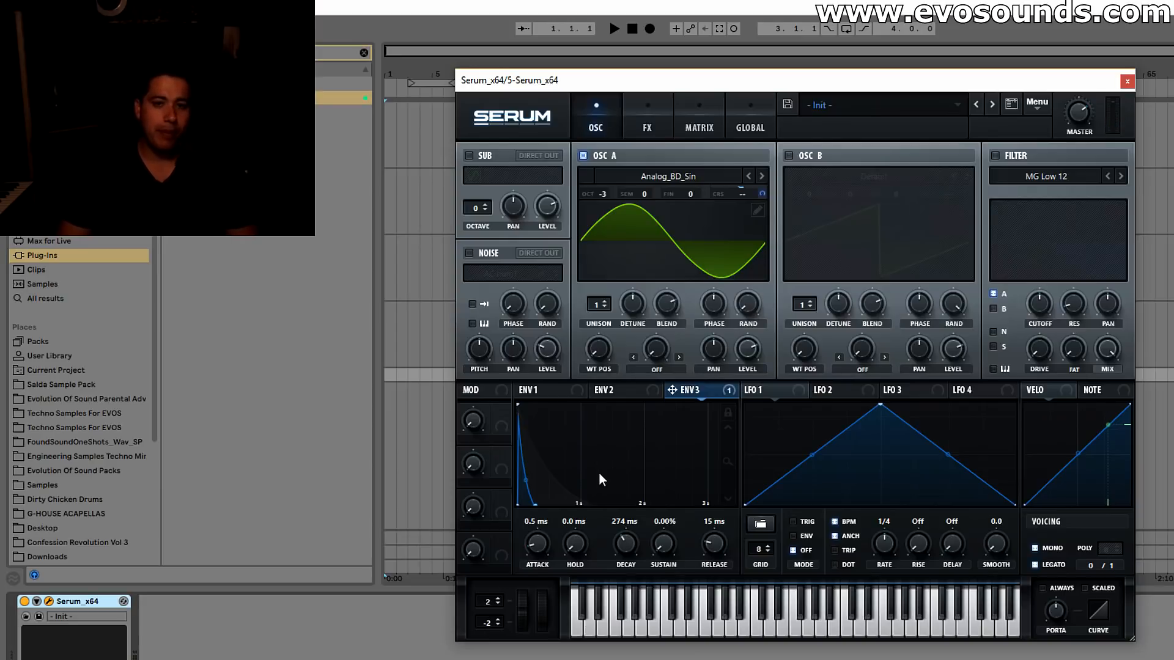
# Shorten envelope 3's decay to 65 ms and raise envelope 1's sustain to -12.0 dB.
pyautogui.moveTo(623, 529); pyautogui.dragTo(615, 544)
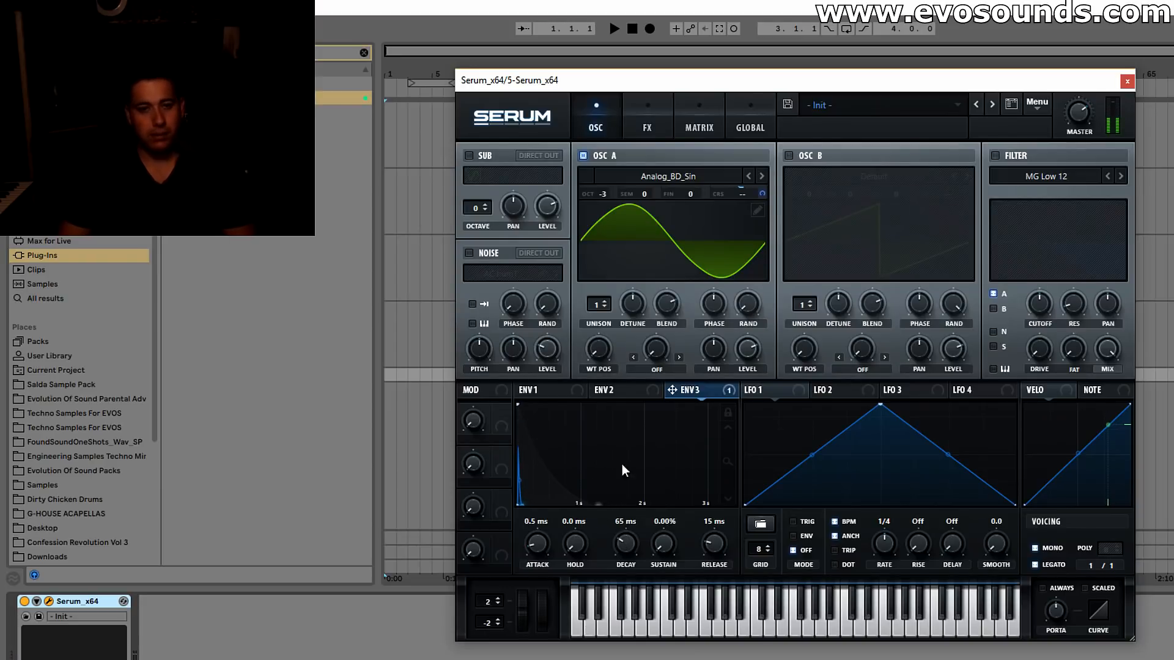
pyautogui.click(550, 389)
pyautogui.moveTo(665, 546); pyautogui.dragTo(677, 530)
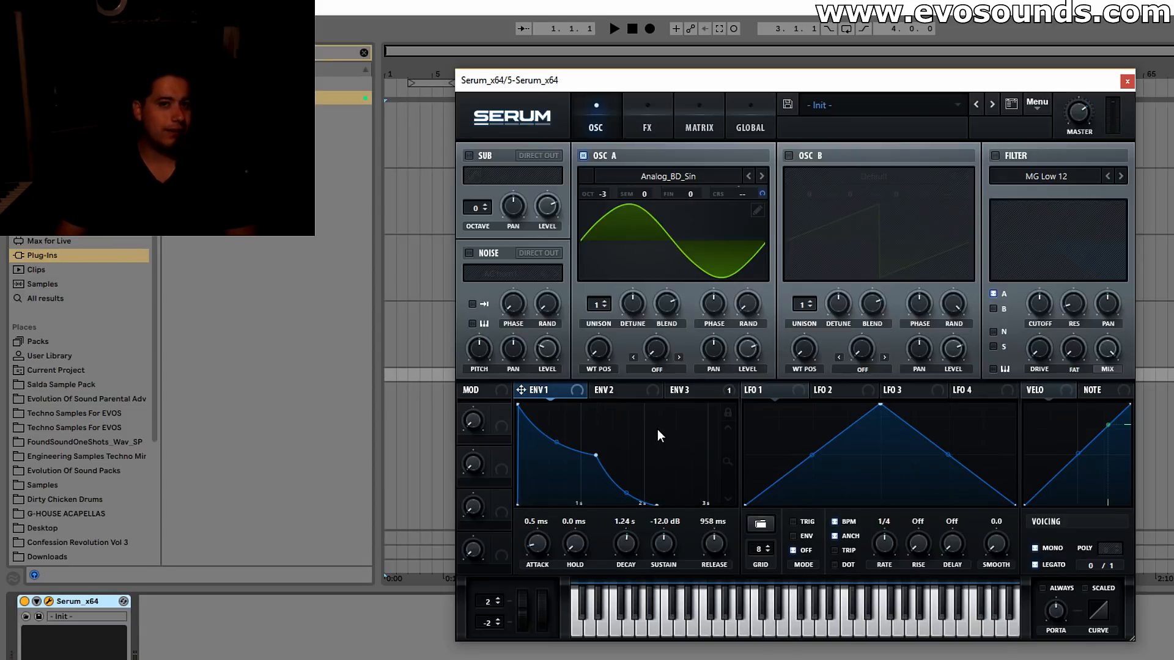
# Replace oscillator A's wavetable with the analog Basic Shapes table.
pyautogui.click(679, 177)
pyautogui.moveTo(684, 193)
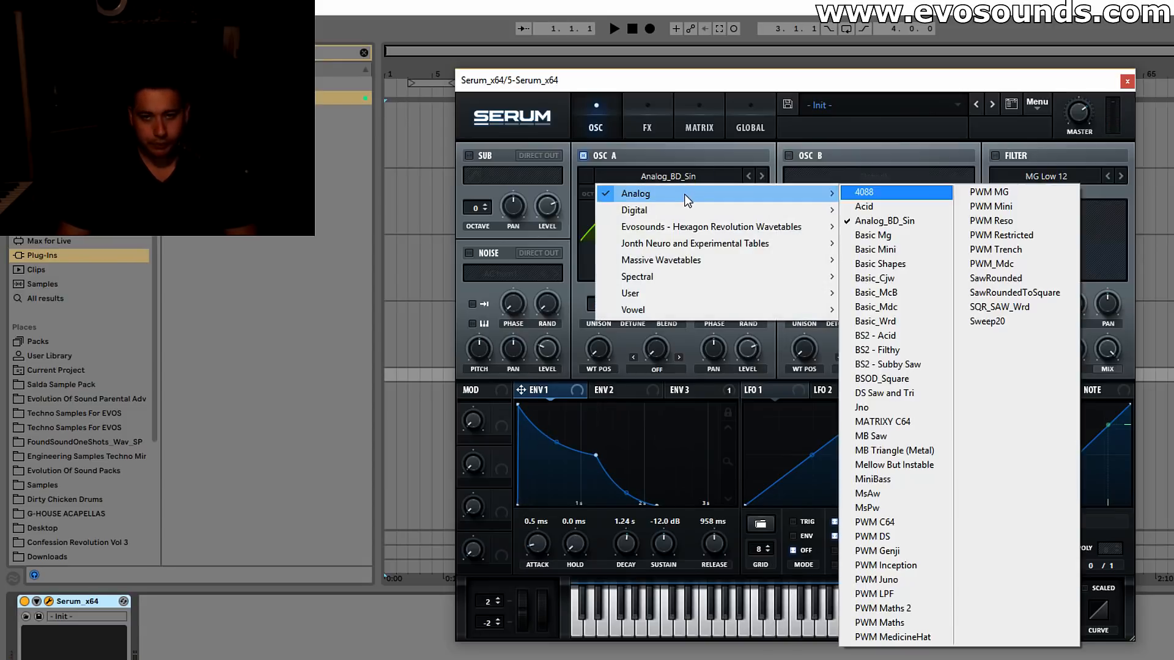
pyautogui.click(668, 142)
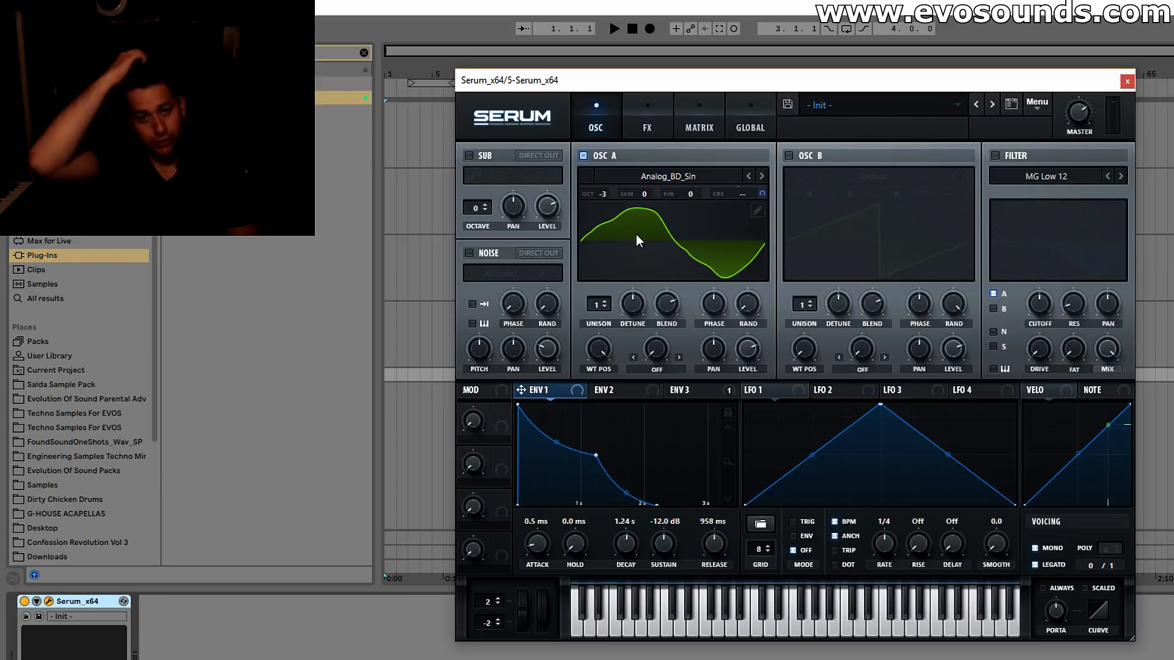
pyautogui.click(636, 176)
pyautogui.moveTo(636, 189)
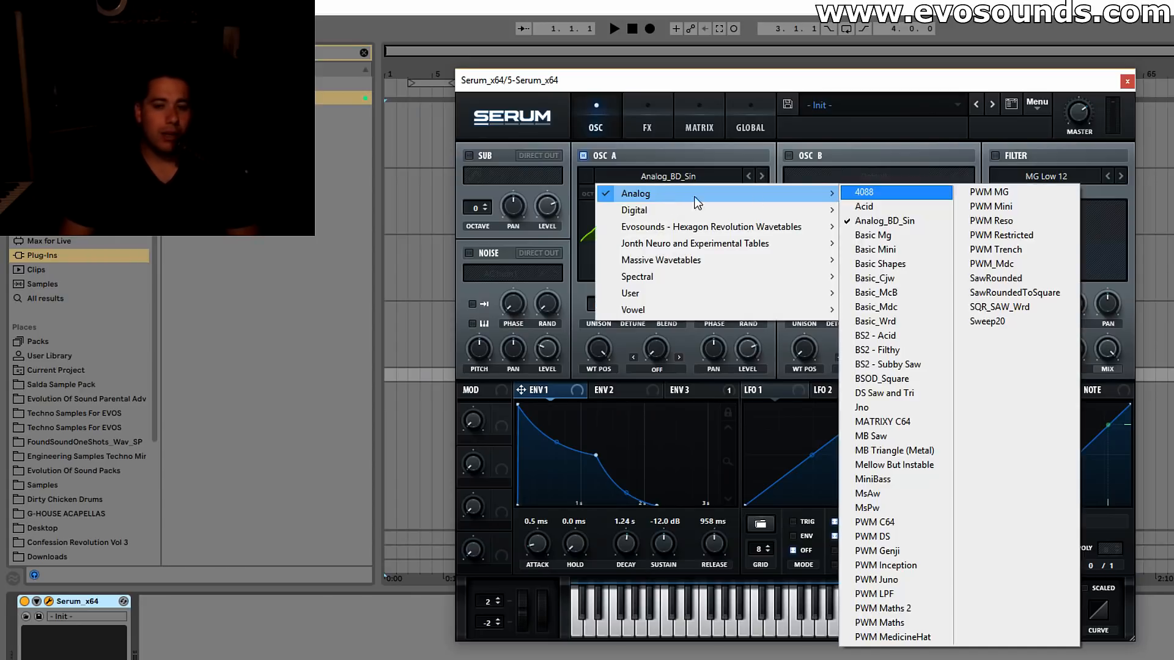
pyautogui.click(898, 258)
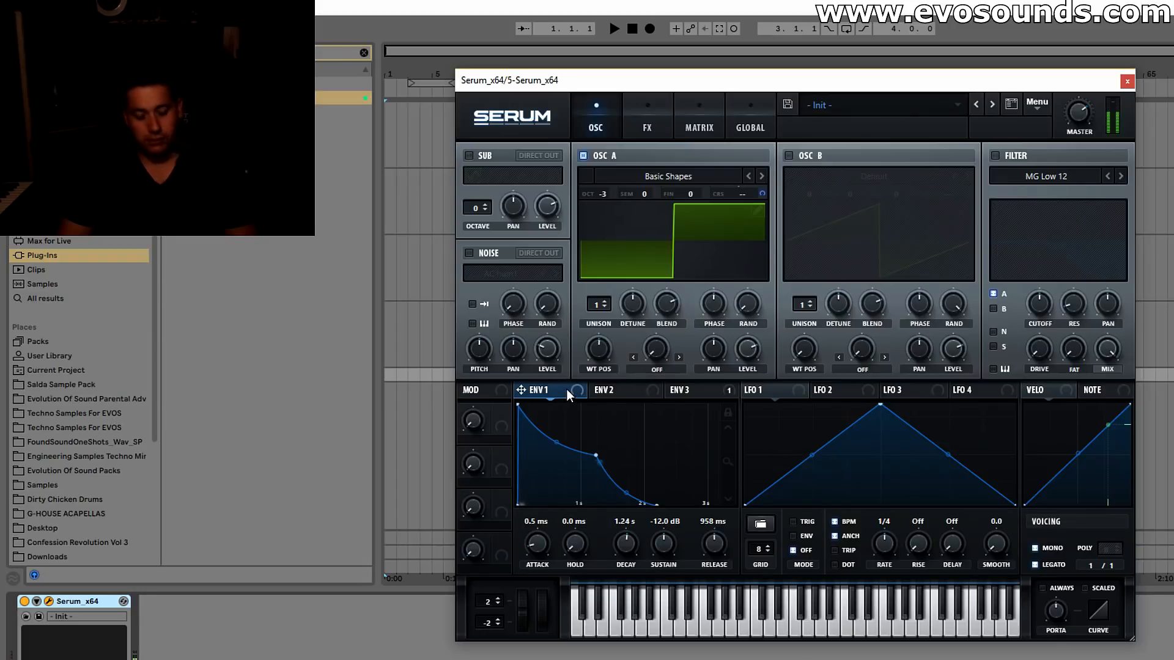
# Enable the MG Low 12 filter with a lowered cutoff and raised drive, and modulate the cutoff with envelope 1.
pyautogui.click(1020, 157)
pyautogui.moveTo(1035, 305); pyautogui.dragTo(1003, 314)
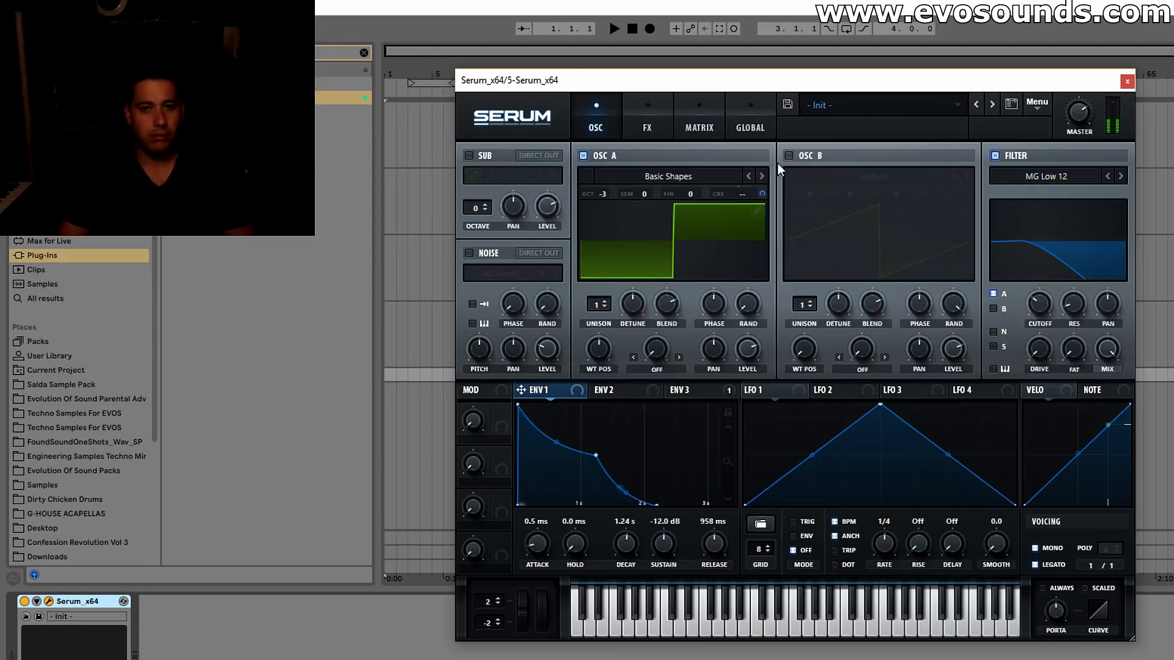
pyautogui.click(654, 122)
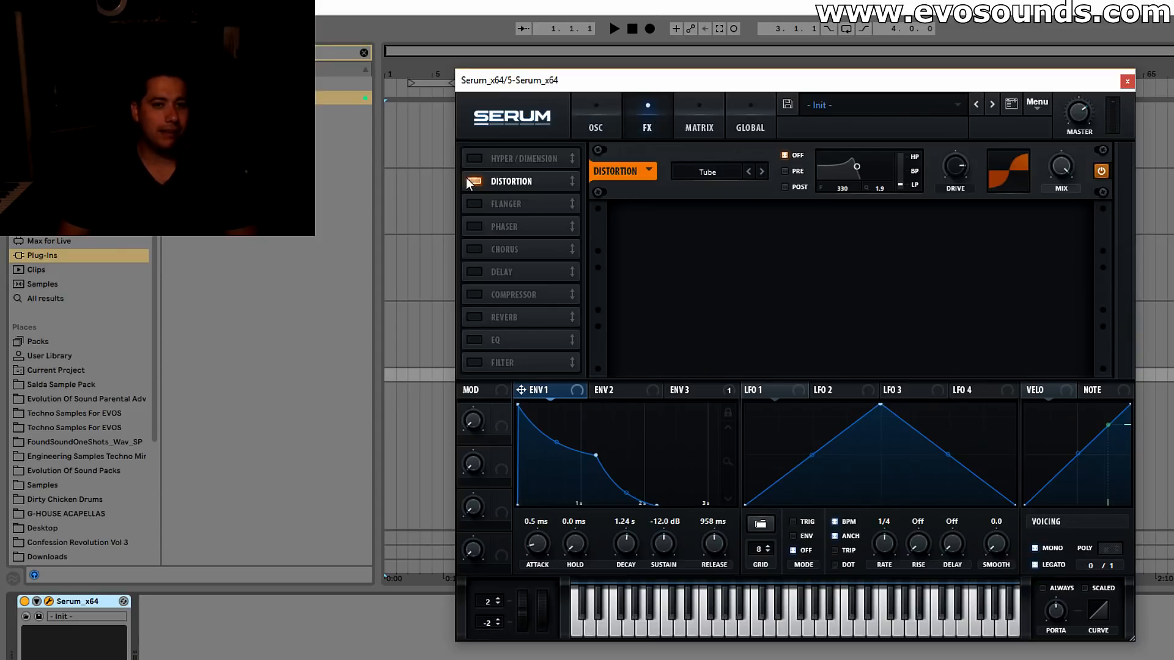
pyautogui.click(599, 132)
pyautogui.moveTo(1036, 349); pyautogui.dragTo(1035, 299)
pyautogui.moveTo(521, 389); pyautogui.dragTo(1039, 303)
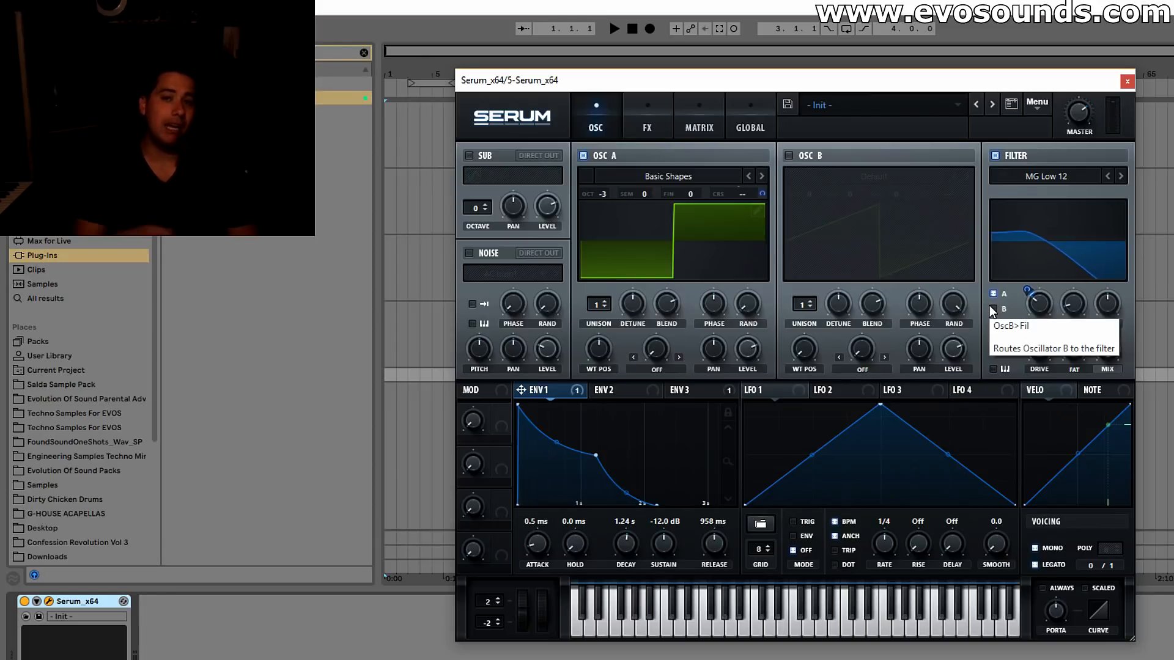
# Set envelope 1's sustain to 0.0 dB and its release to 31 ms.
pyautogui.moveTo(665, 526); pyautogui.dragTo(703, 461)
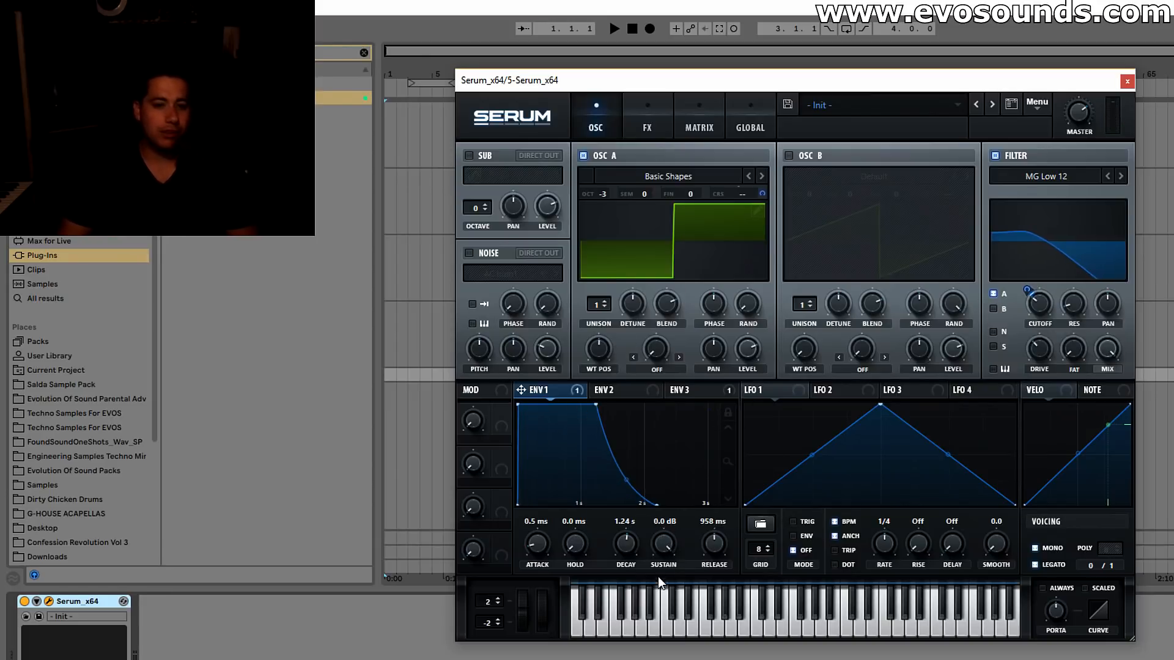
pyautogui.moveTo(713, 552); pyautogui.dragTo(692, 560)
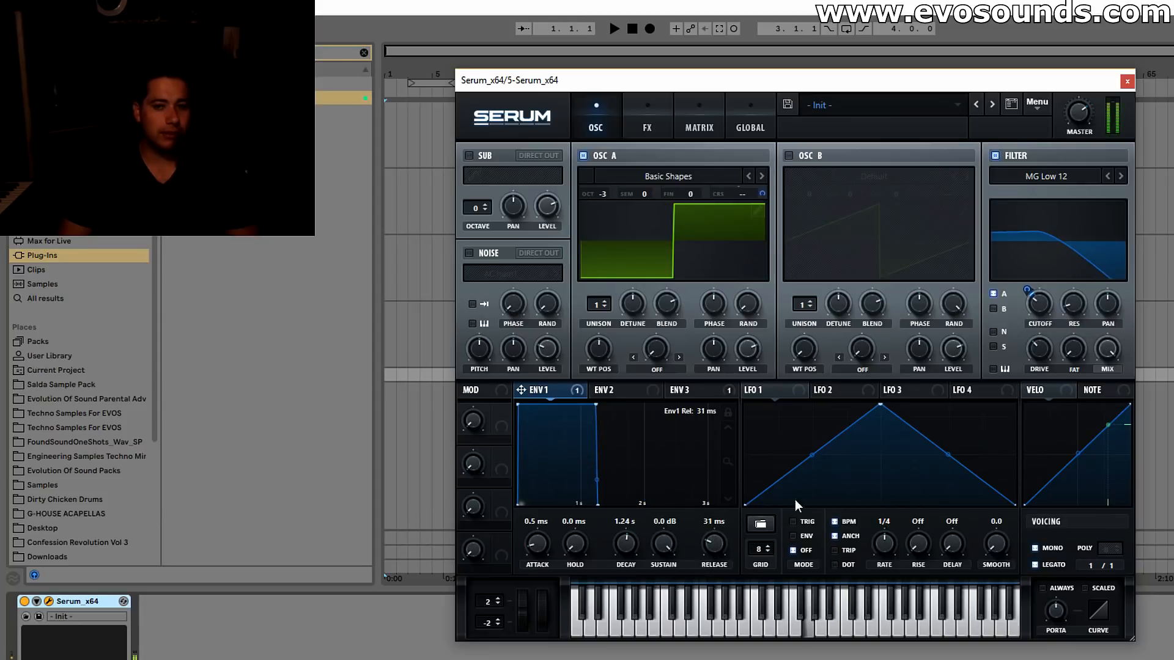
# Lower oscillator A's wavetable position within Basic Shapes to a saw wave.
pyautogui.click(672, 177)
pyautogui.moveTo(665, 190)
pyautogui.click(871, 263)
pyautogui.moveTo(599, 350); pyautogui.dragTo(593, 370)
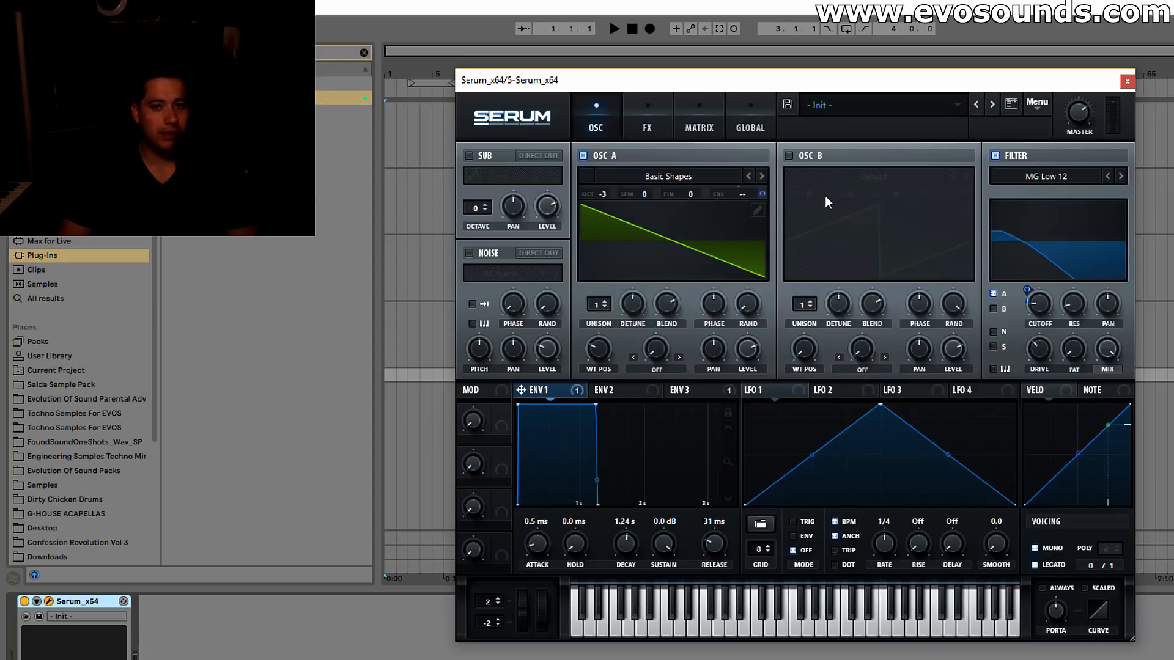
# Enable oscillator B at octave -3 and set both oscillators to 7 unison voices.
pyautogui.click(801, 157)
pyautogui.moveTo(809, 194); pyautogui.dragTo(795, 222)
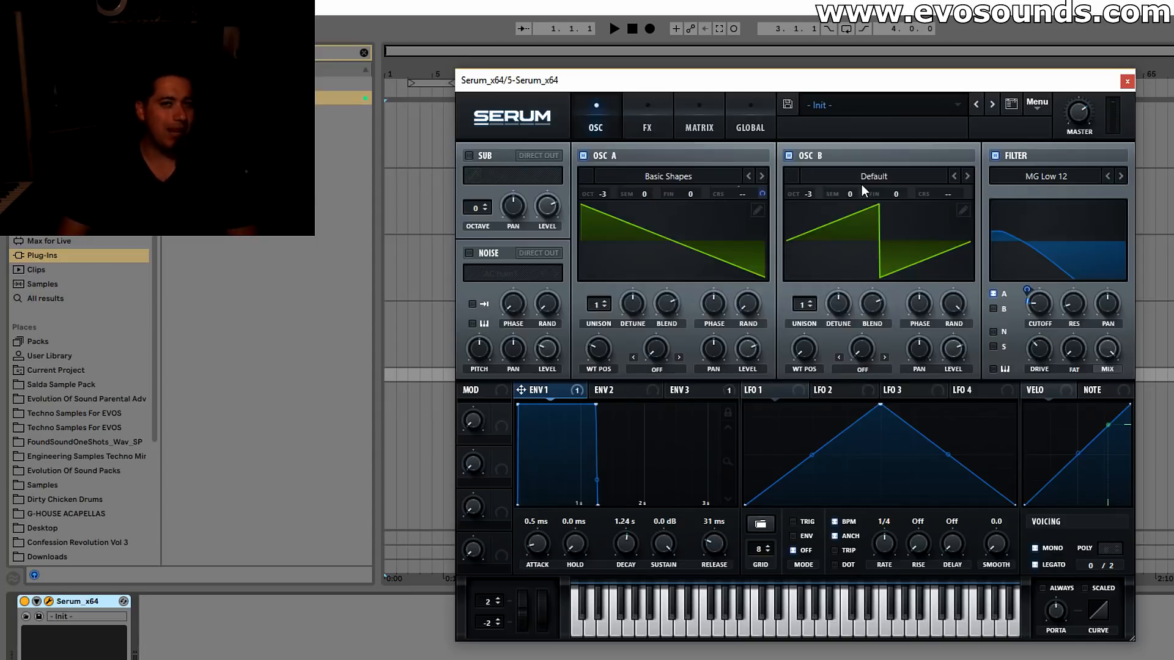
pyautogui.moveTo(801, 305); pyautogui.dragTo(803, 287)
pyautogui.moveTo(596, 305); pyautogui.dragTo(596, 287)
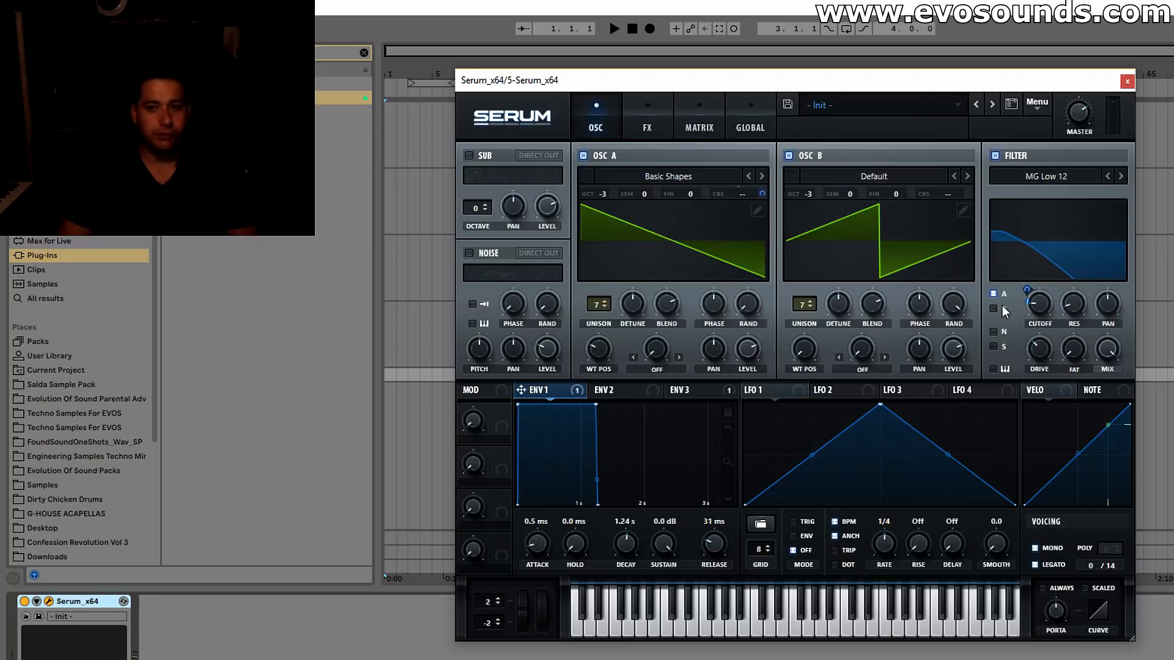
# Route oscillator B through the filter, remove envelope 1's cutoff modulation and raise the cutoff.
pyautogui.rightClick(1035, 300)
pyautogui.click(1102, 359)
pyautogui.moveTo(1036, 303); pyautogui.dragTo(1044, 287)
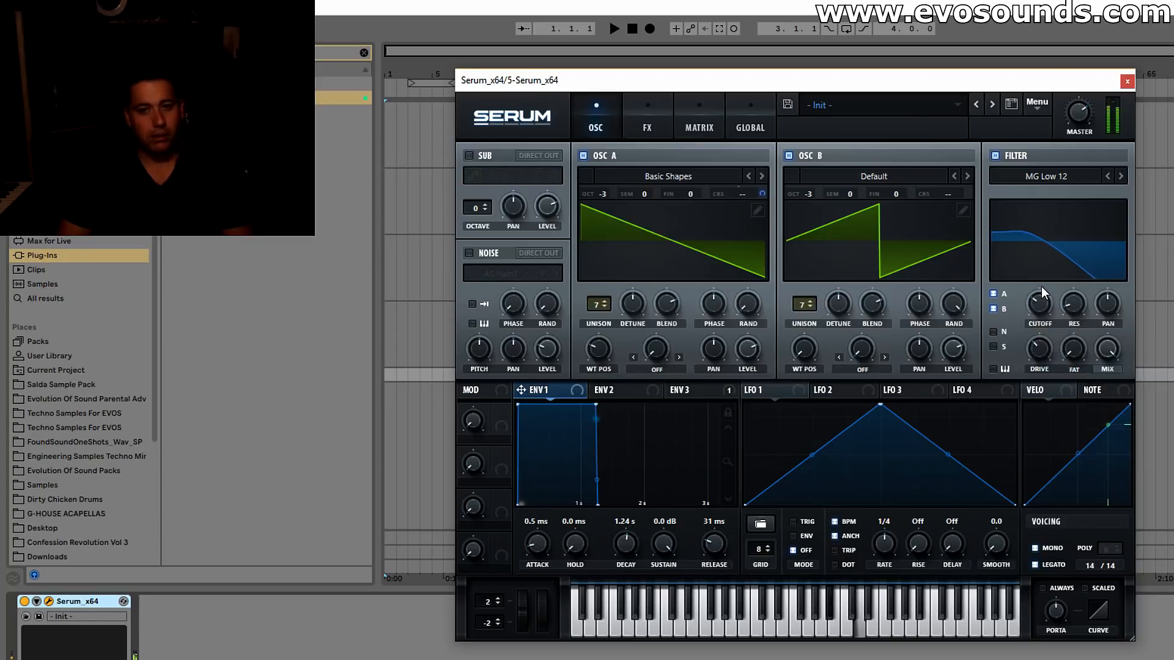